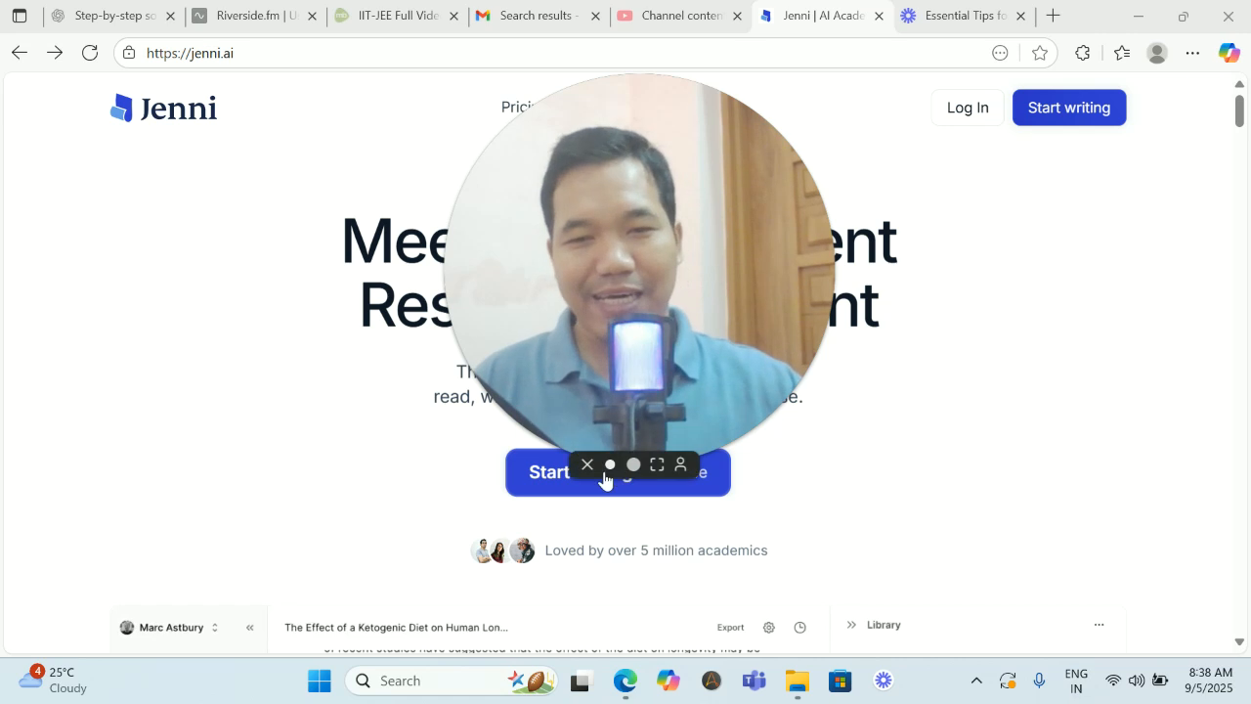
# - Start writing for free from the Jenni homepage to open the document editor
pyautogui.click(609, 476)
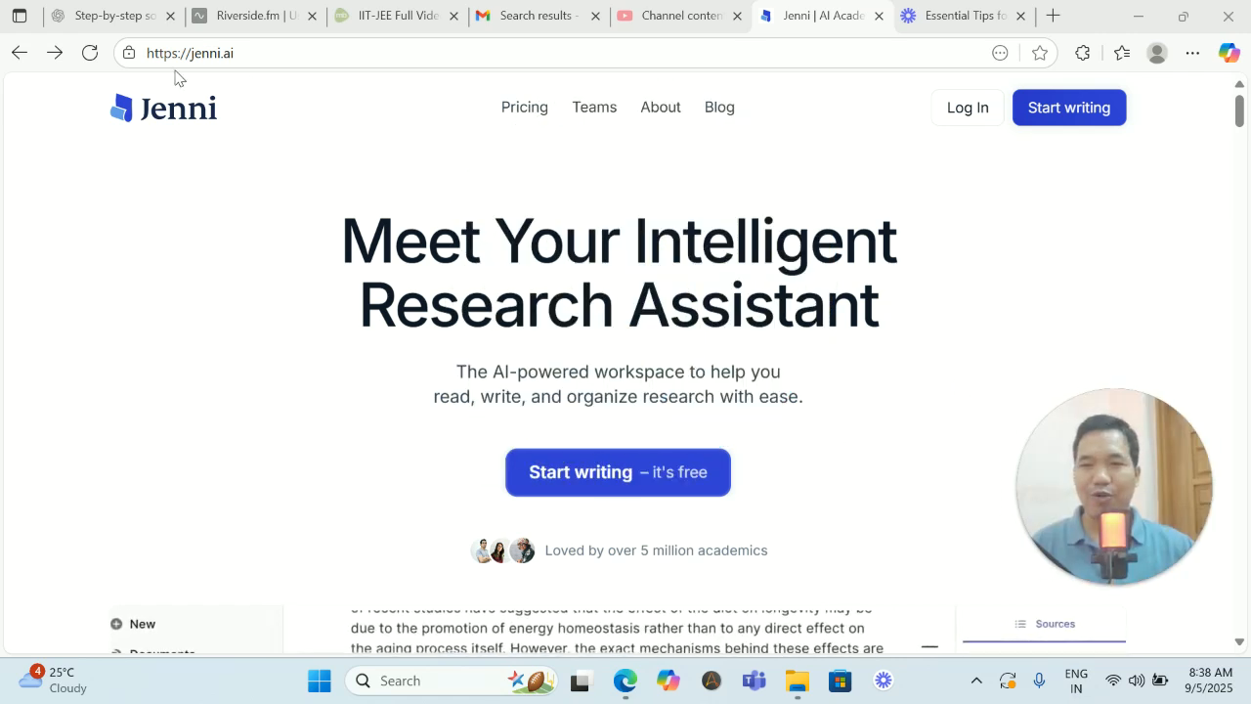
pyautogui.moveTo(162, 53); pyautogui.dragTo(261, 48)
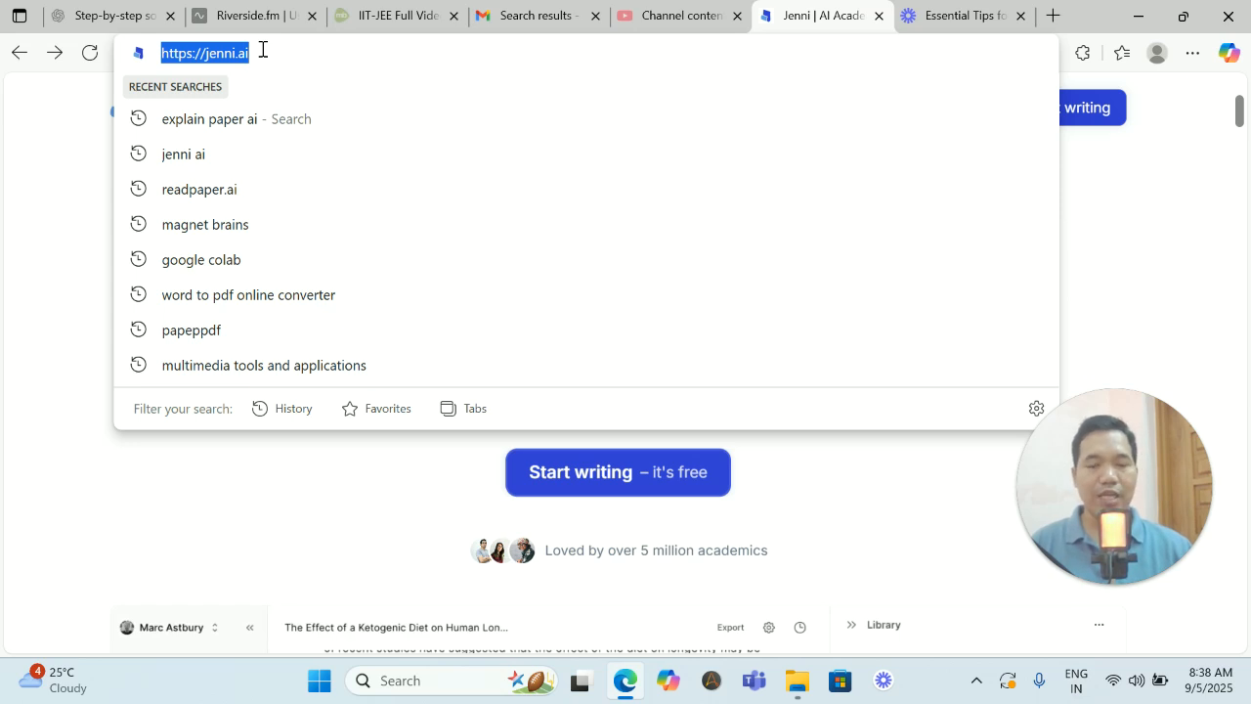
pyautogui.click(217, 483)
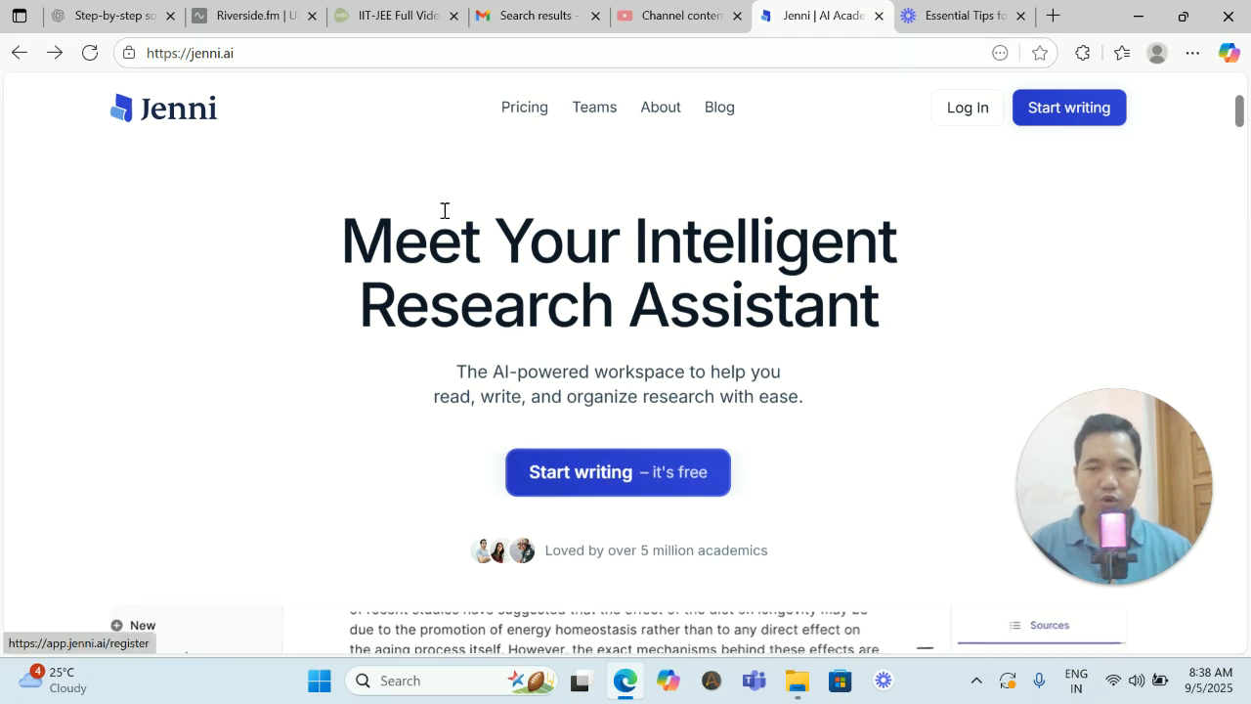
pyautogui.moveTo(23, 192)
pyautogui.mouseDown()
pyautogui.moveTo(27, 519)
pyautogui.moveTo(327, 547)
pyautogui.mouseUp()
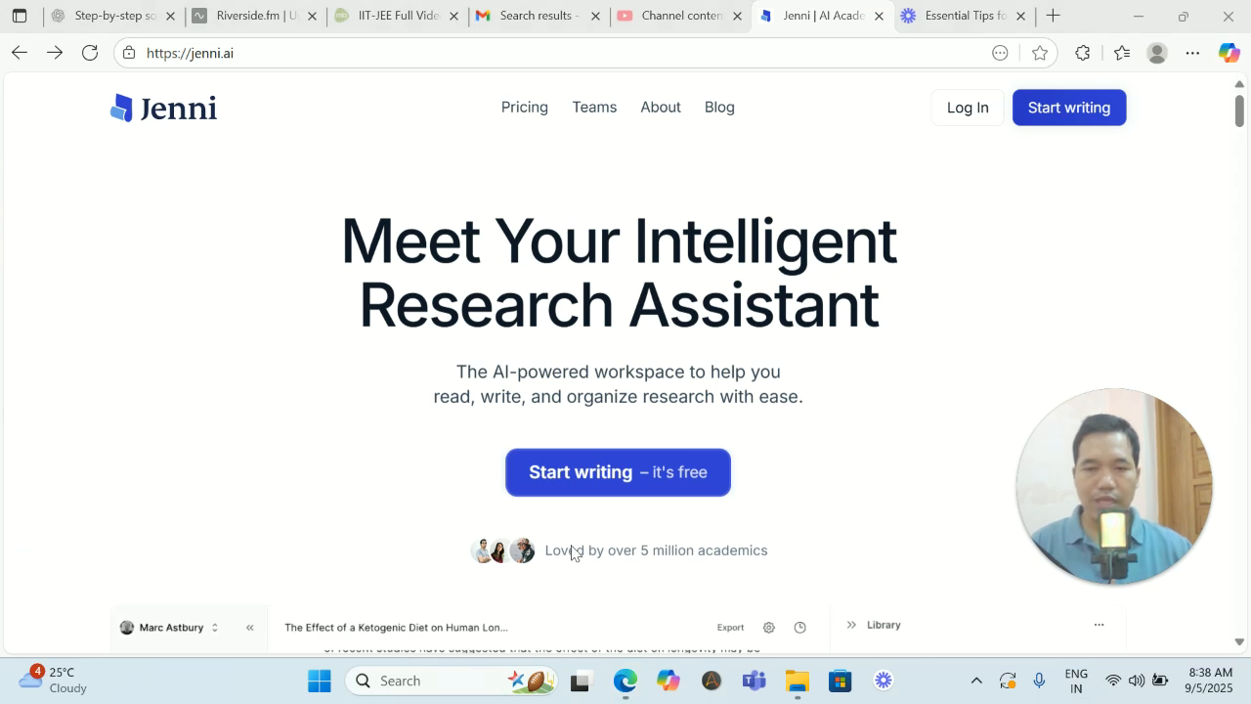
pyautogui.click(614, 473)
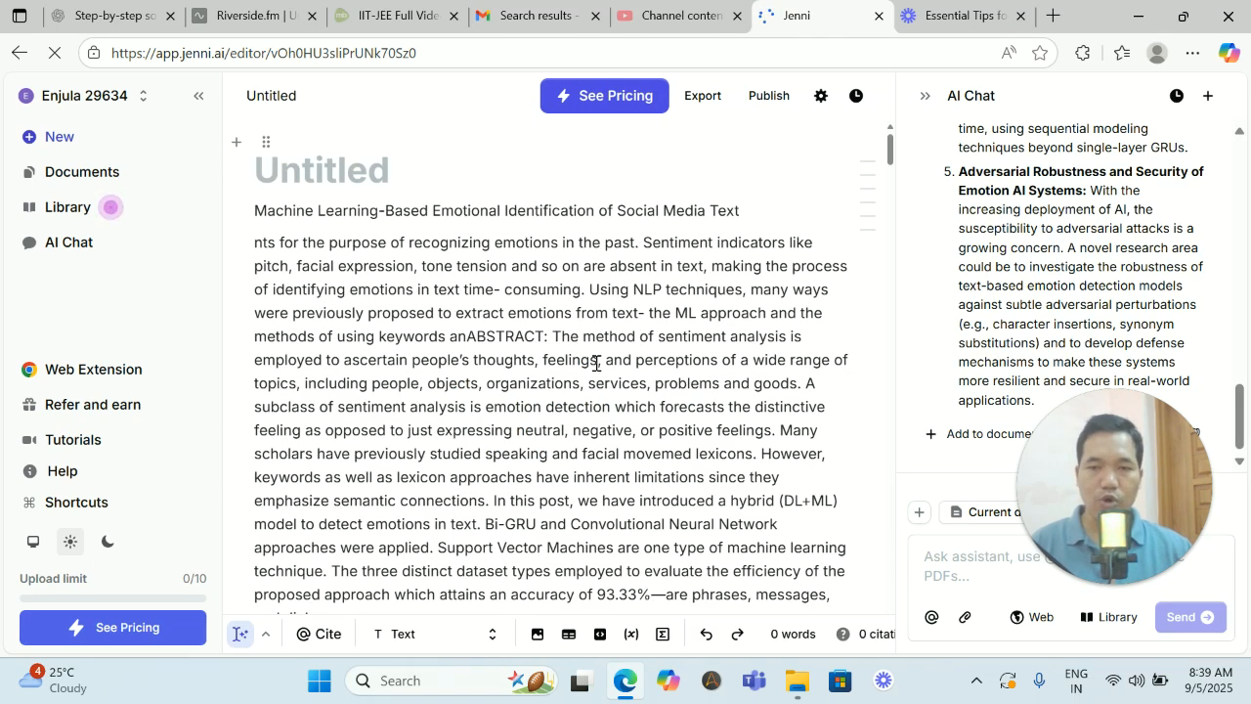
# - Review the sections of the open paper on machine learning-based emotional identification, from abstract to results and discussion
pyautogui.scroll(-10, 558, 342)
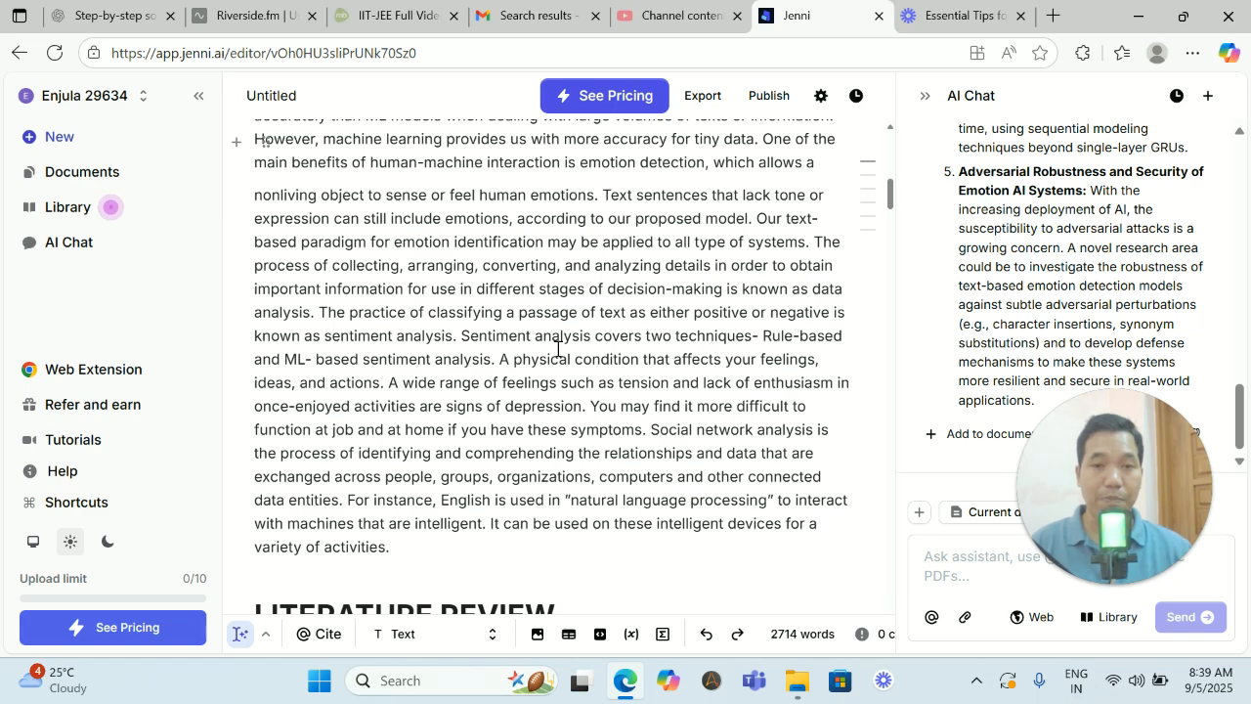
pyautogui.scroll(-10, 584, 357)
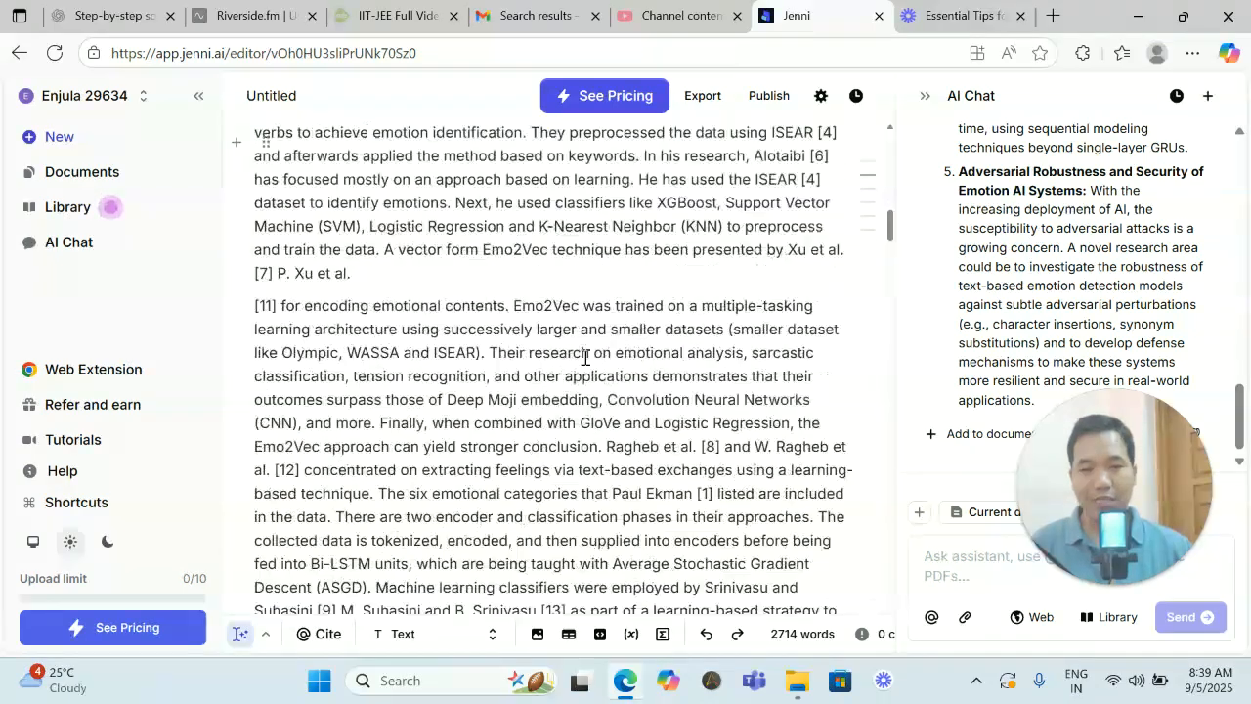
pyautogui.scroll(-15, 584, 357)
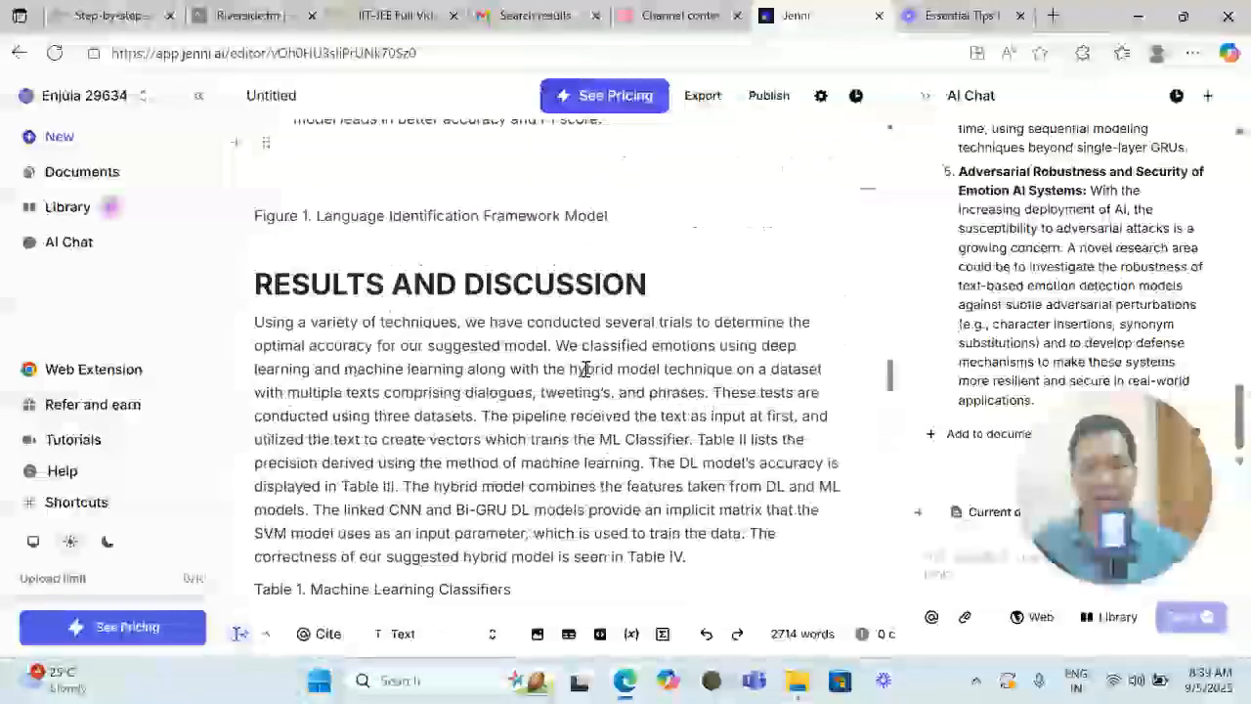
pyautogui.scroll(20, 584, 368)
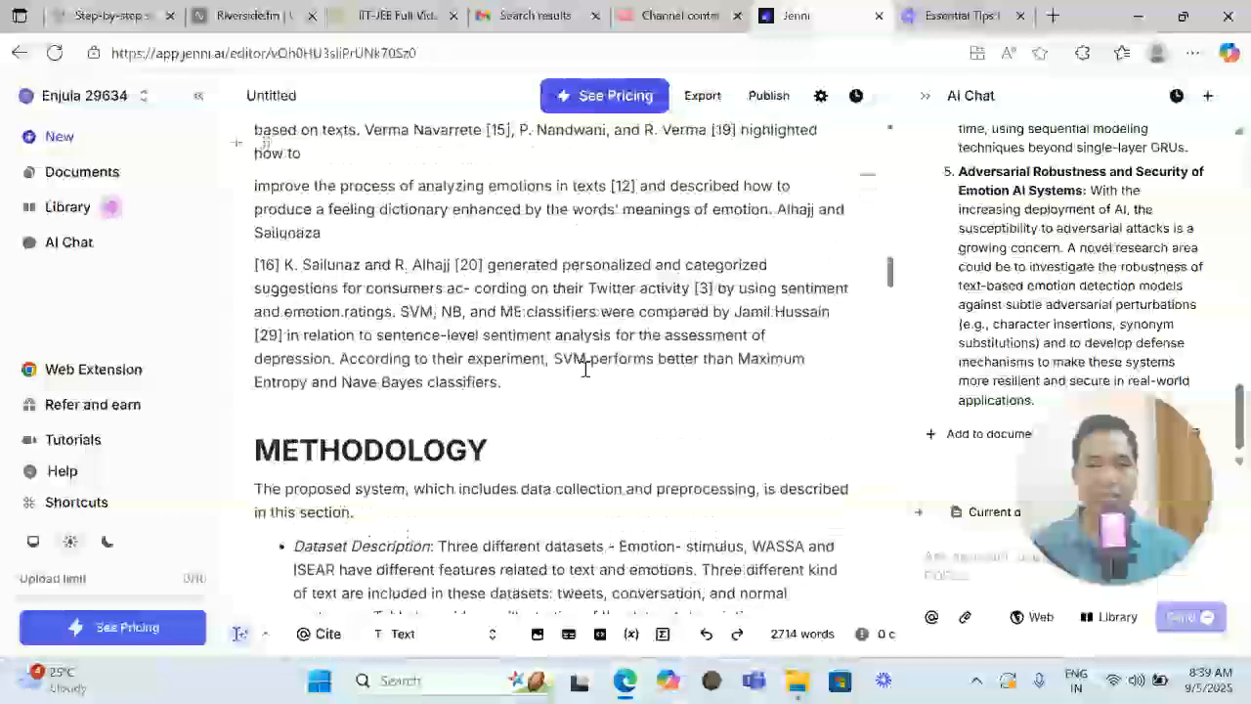
pyautogui.scroll(15, 585, 369)
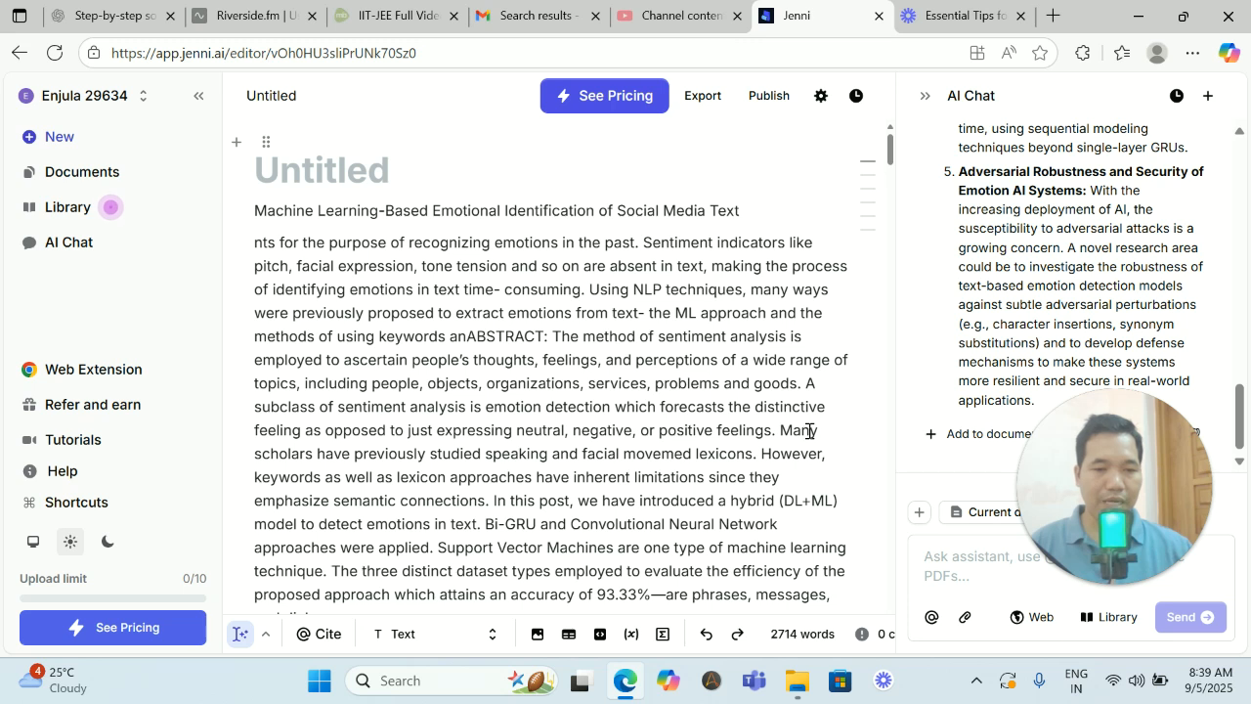
# - Attach the CoLI-Machine_Learning_Approaches_for_Code PDF from the Desktop folder to the AI chat
pyautogui.moveTo(1094, 493); pyautogui.dragTo(117, 254)
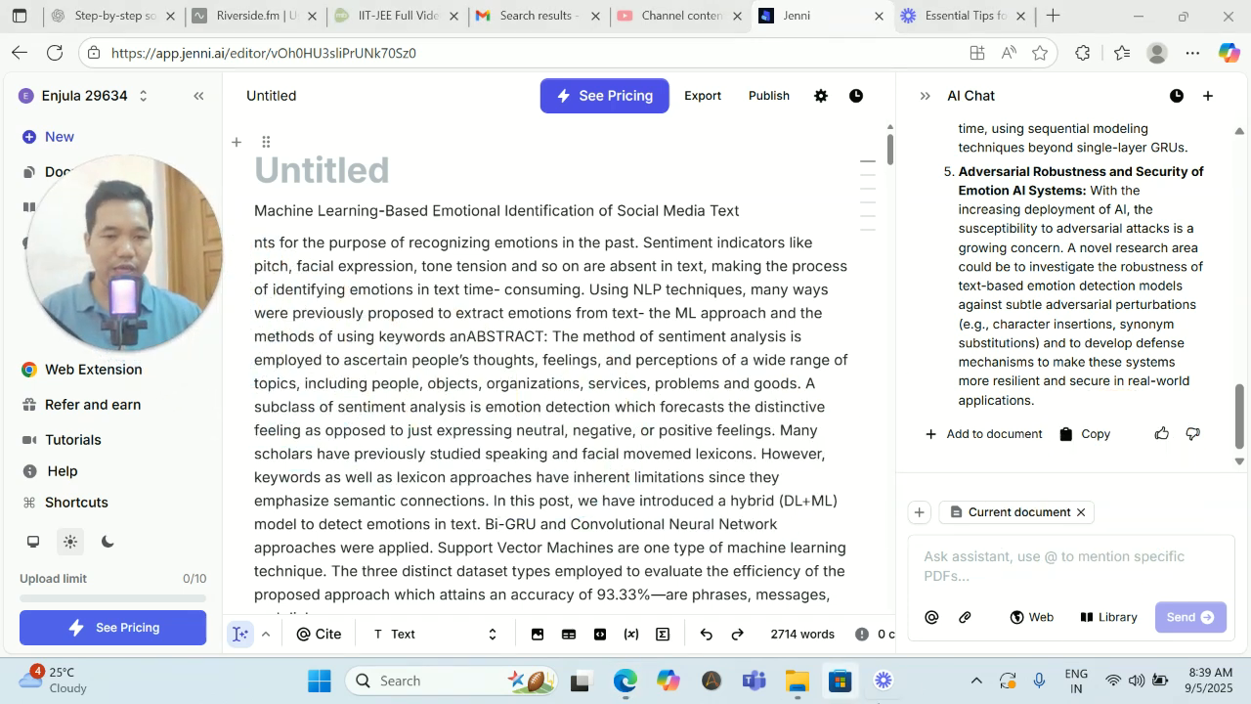
pyautogui.click(964, 624)
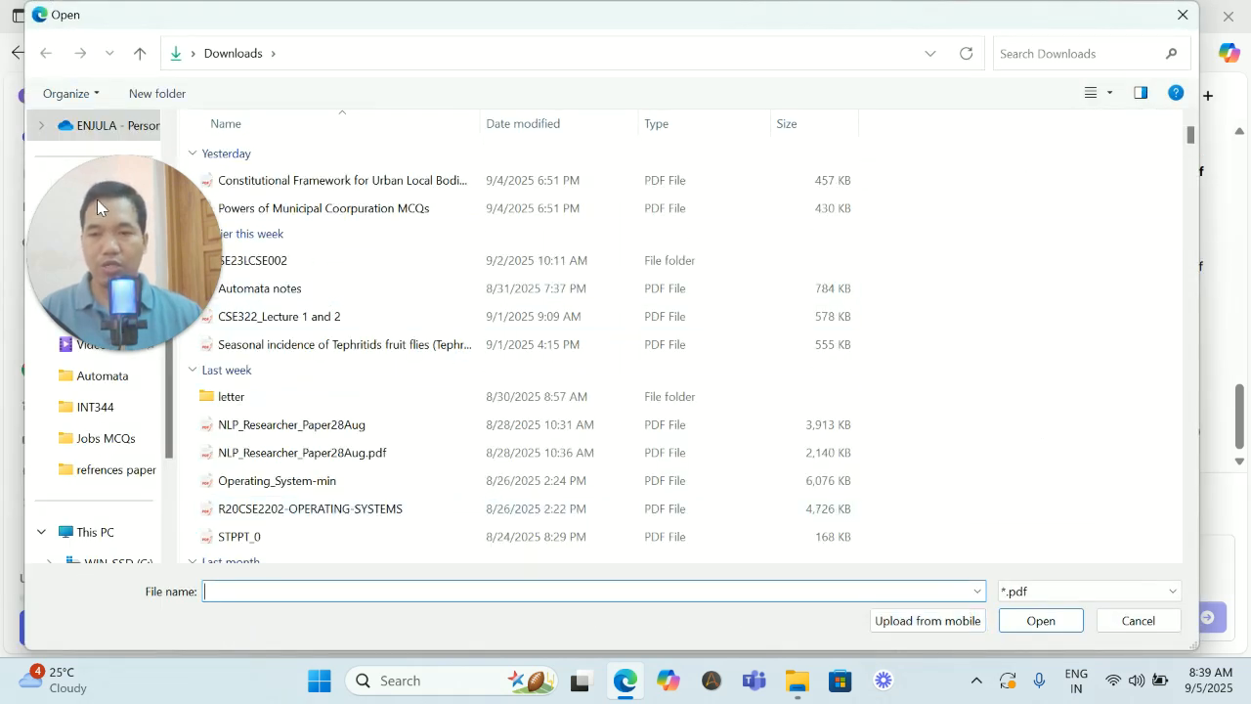
pyautogui.moveTo(105, 207); pyautogui.dragTo(1222, 230)
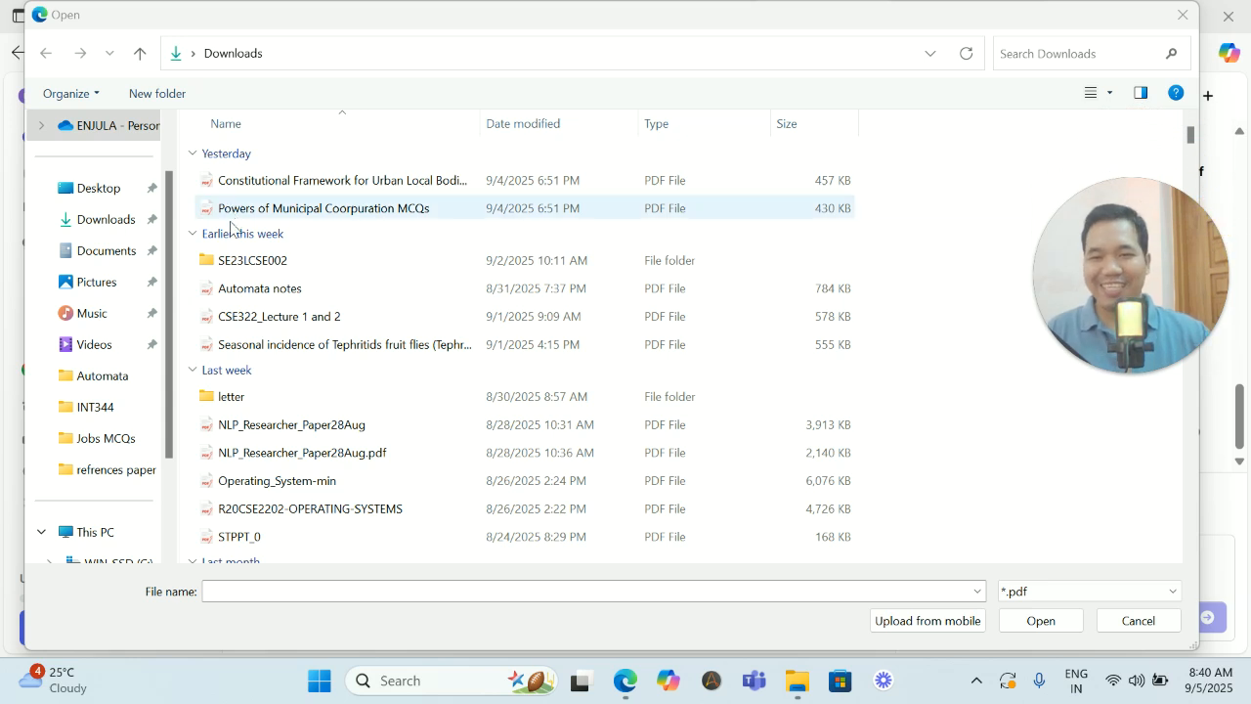
pyautogui.click(98, 188)
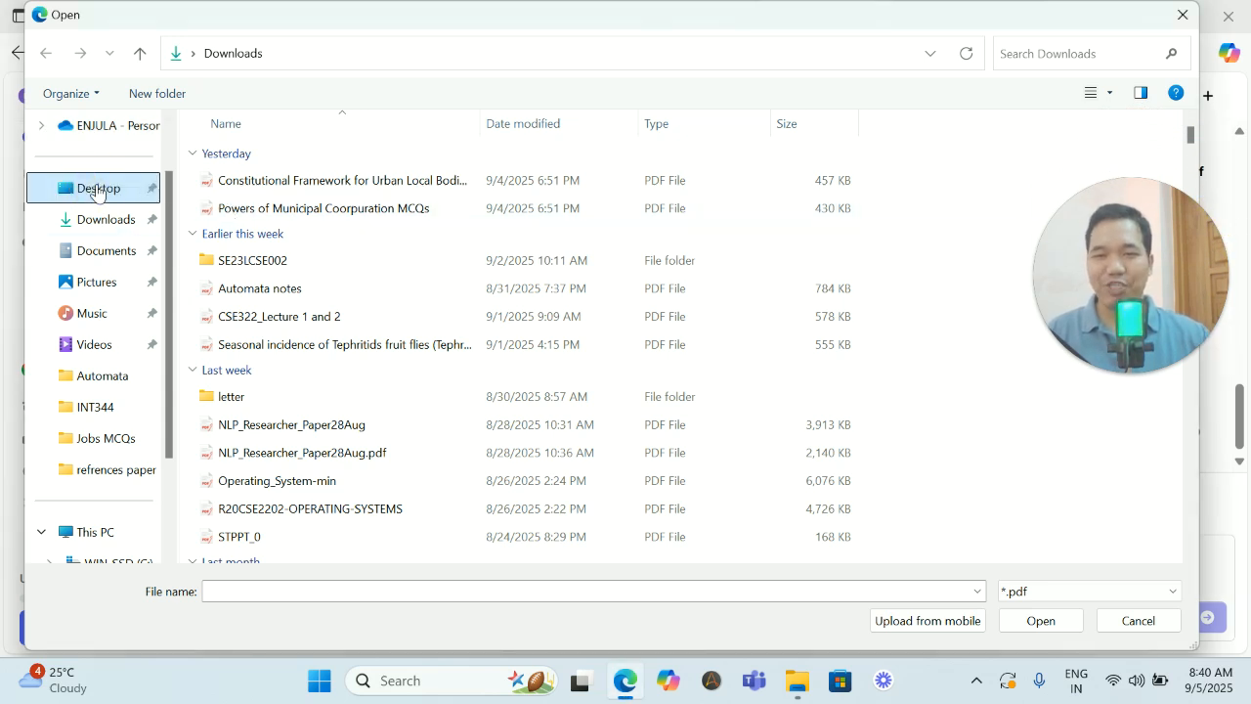
pyautogui.scroll(-2, 344, 258)
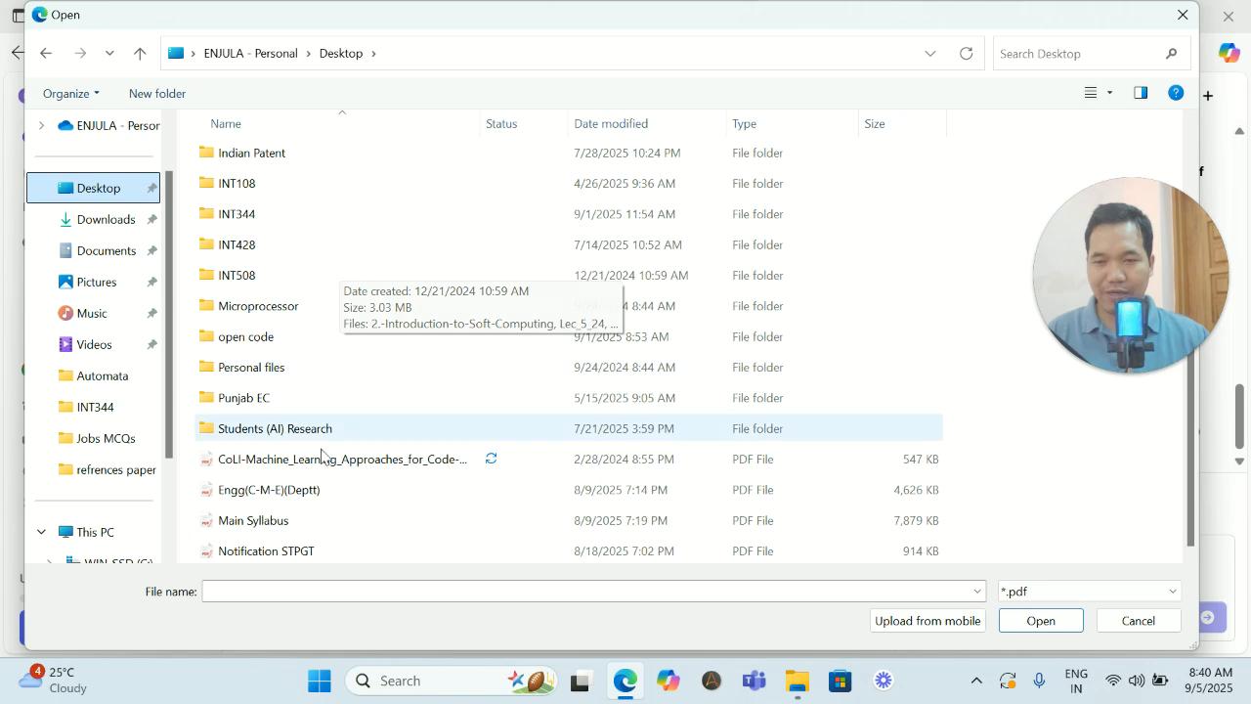
pyautogui.doubleClick(309, 465)
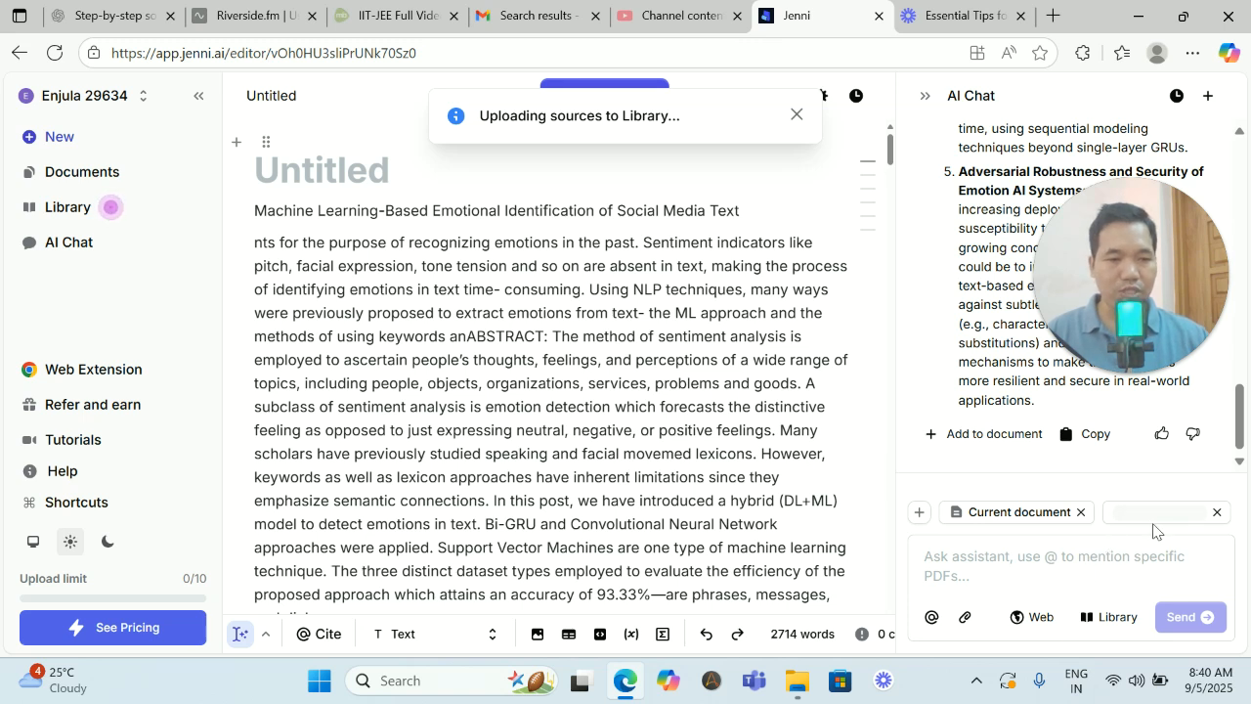
# - Enable both Web search and Library context for the AI chat assistant
pyautogui.click(1039, 618)
pyautogui.click(1110, 619)
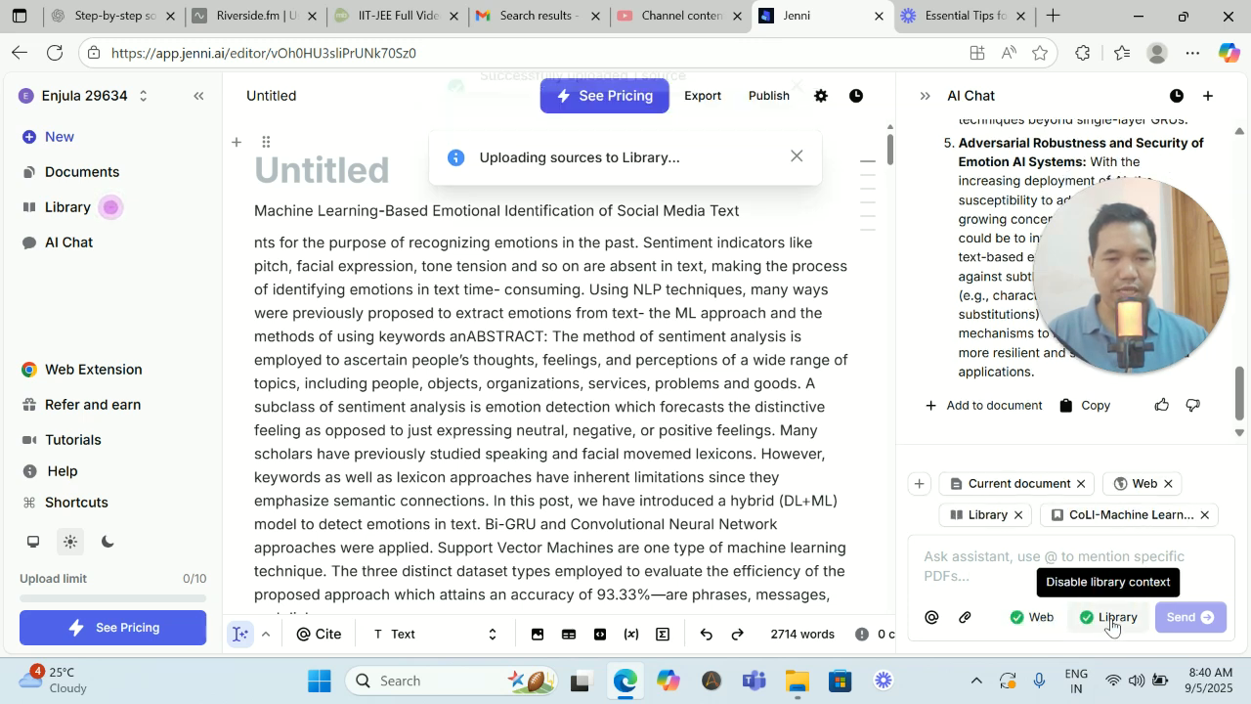
pyautogui.moveTo(1081, 522)
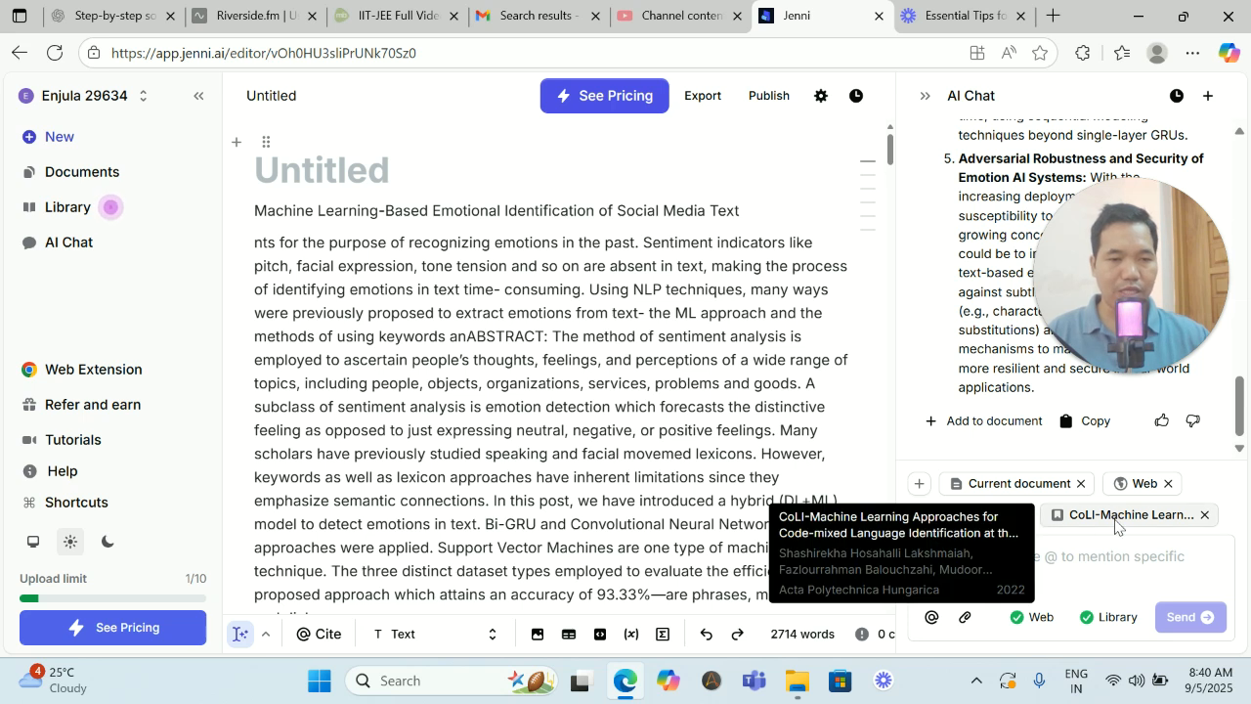
pyautogui.click(1082, 557)
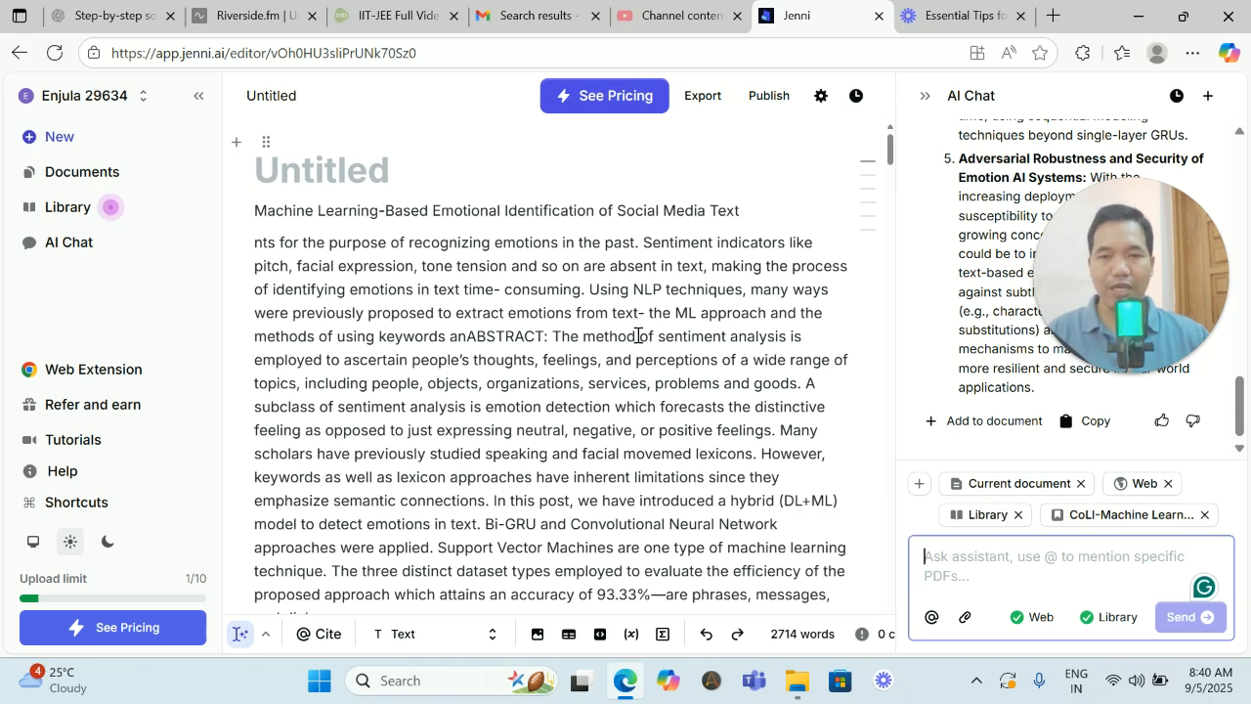
pyautogui.moveTo(1123, 338)
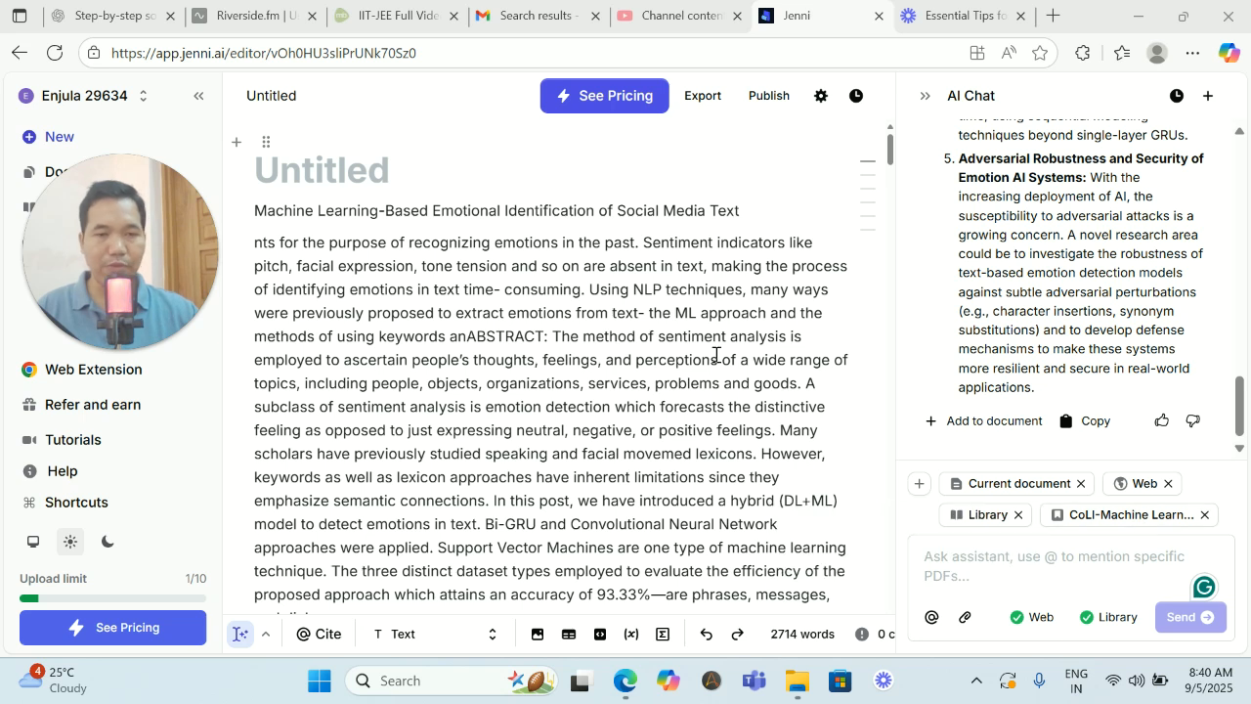
pyautogui.scroll(-4, 612, 313)
pyautogui.scroll(4, 534, 324)
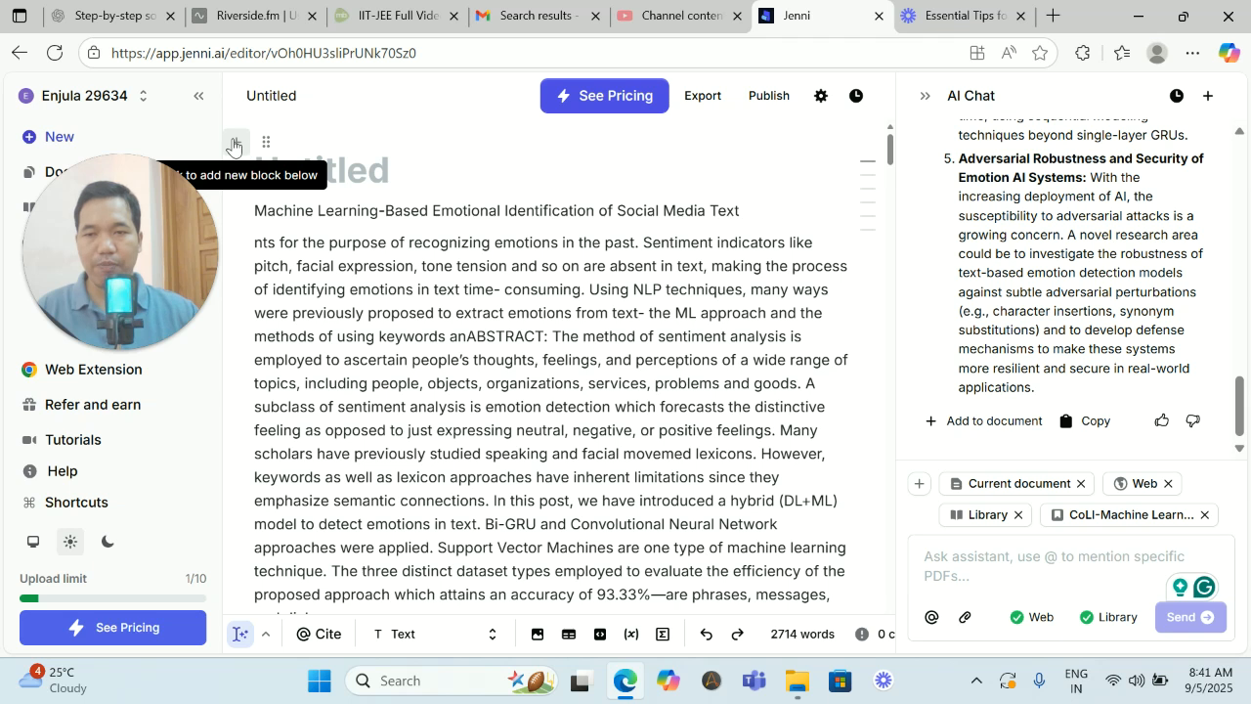
pyautogui.moveTo(144, 250); pyautogui.dragTo(129, 323)
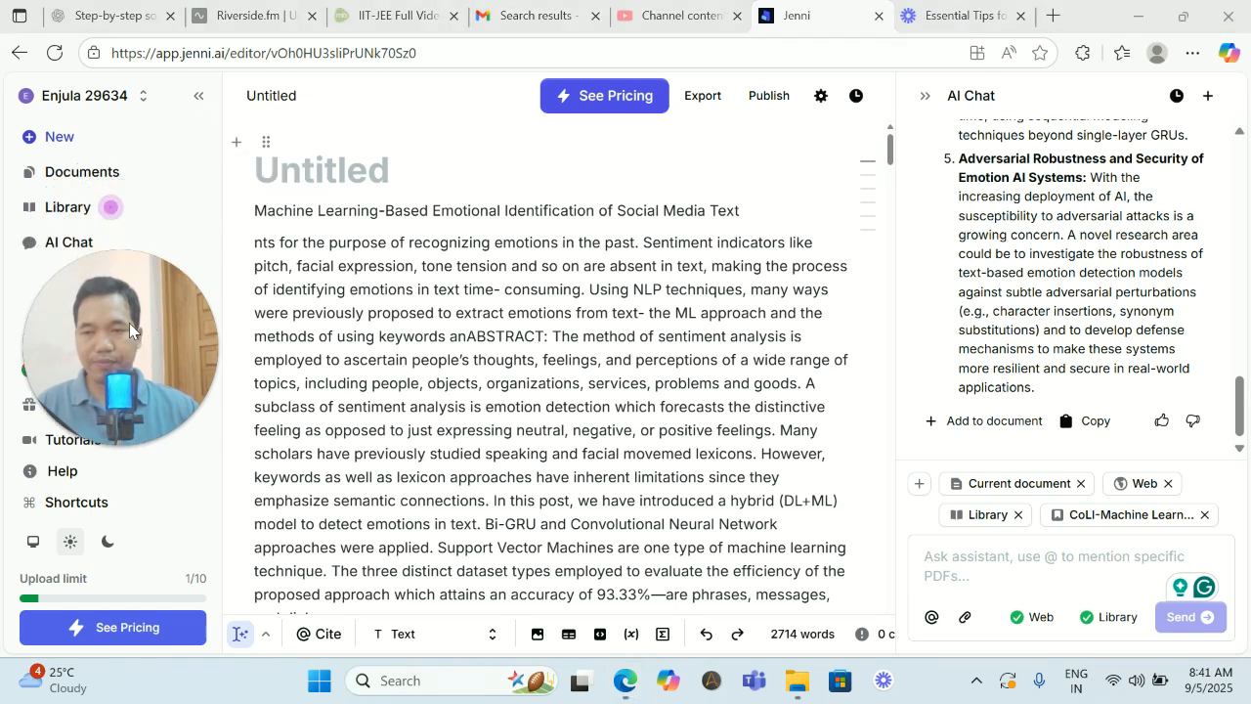
# - Create a new blank document in the Jenni workspace
pyautogui.click(58, 139)
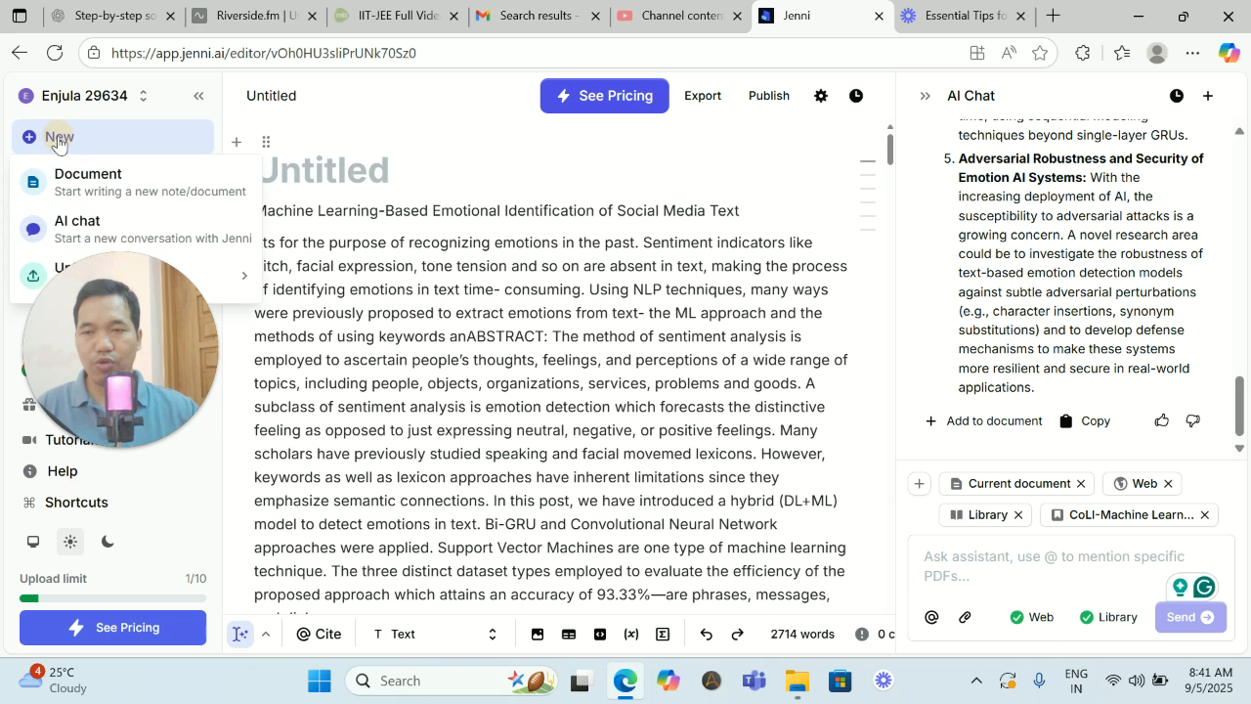
pyautogui.click(96, 184)
pyautogui.click(96, 185)
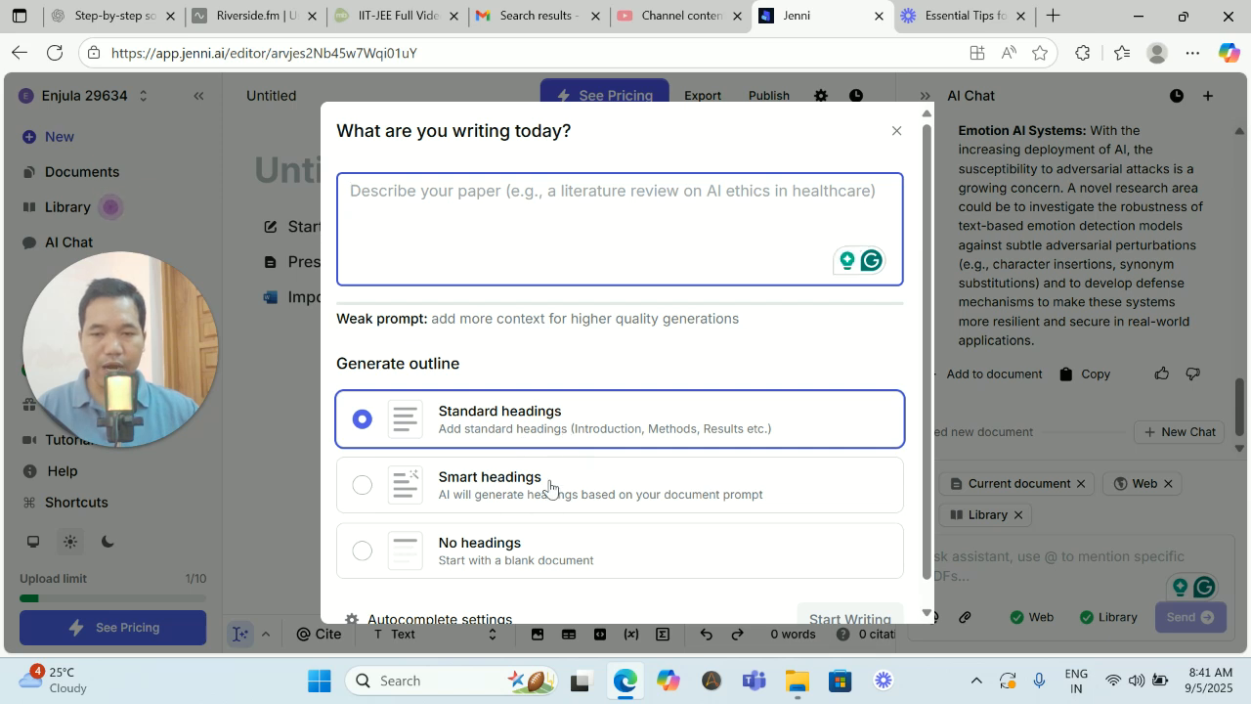
pyautogui.click(500, 484)
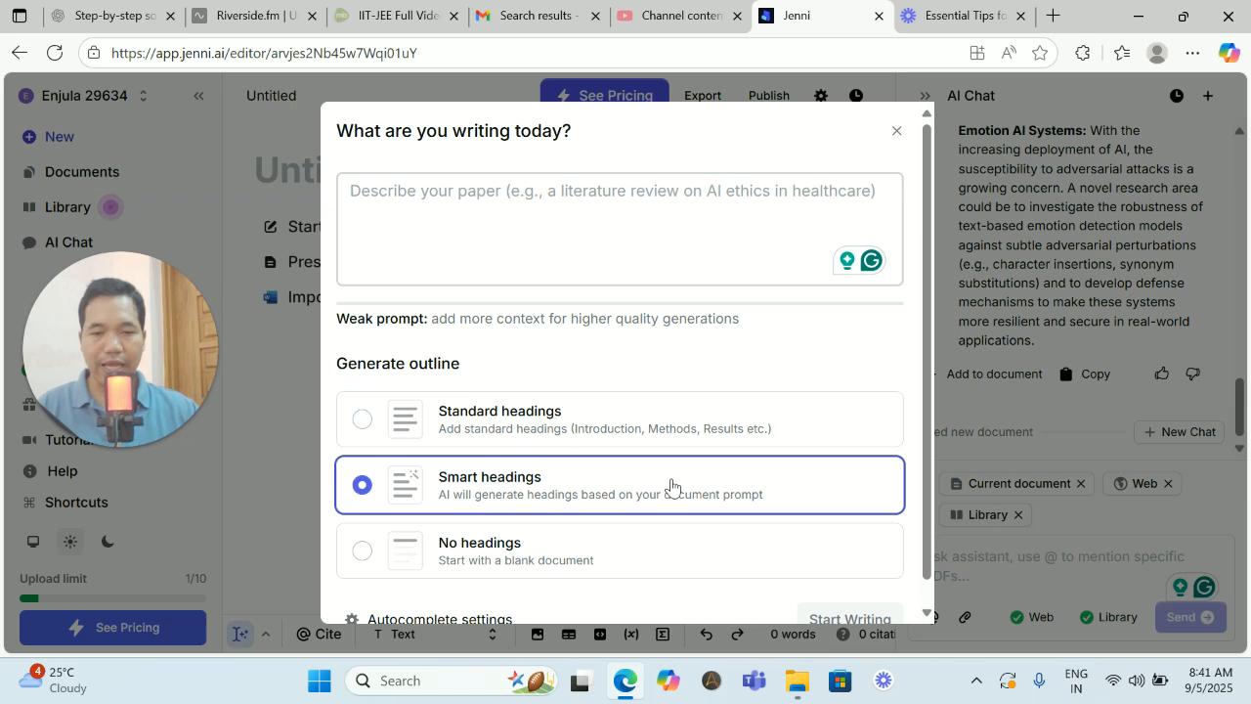
pyautogui.scroll(-1, 672, 490)
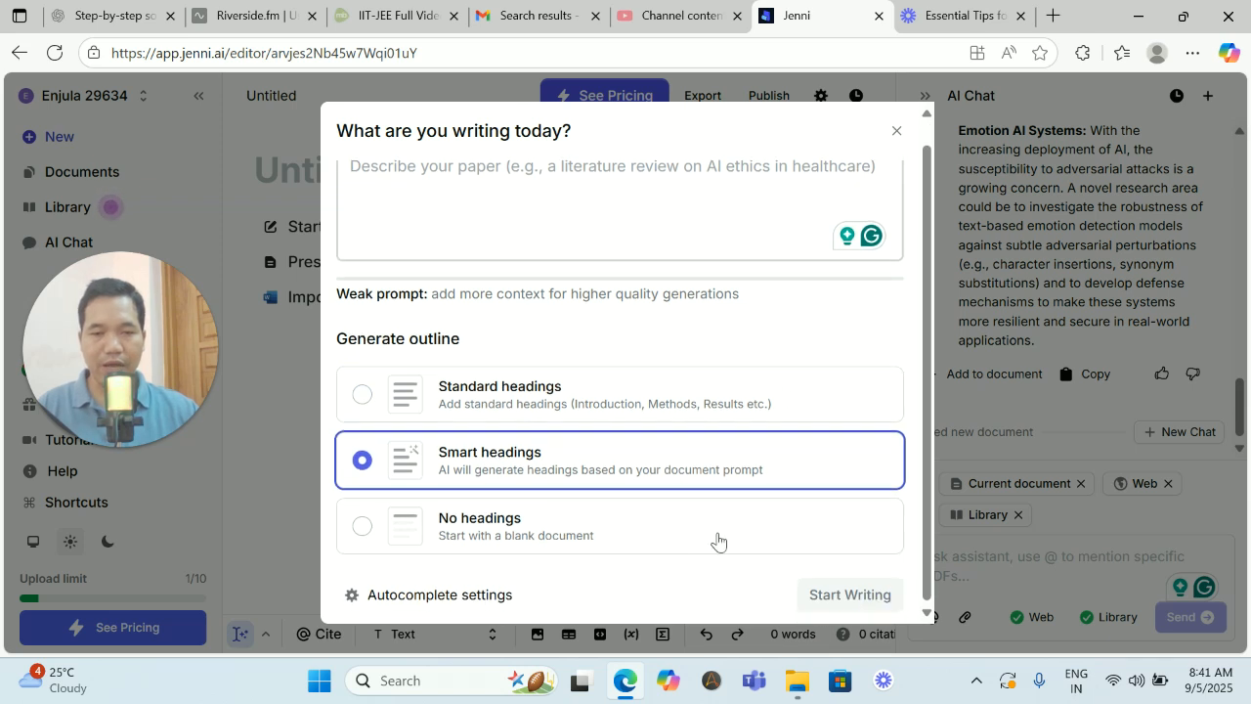
pyautogui.click(833, 596)
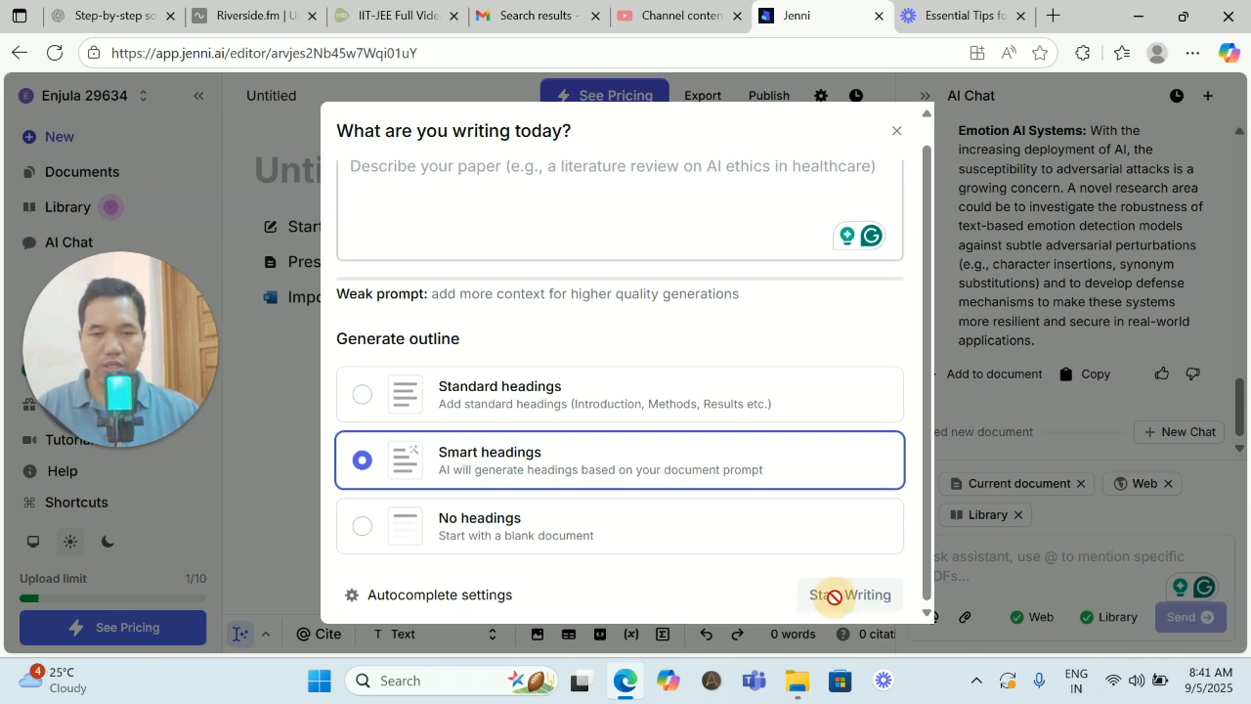
pyautogui.scroll(1, 644, 355)
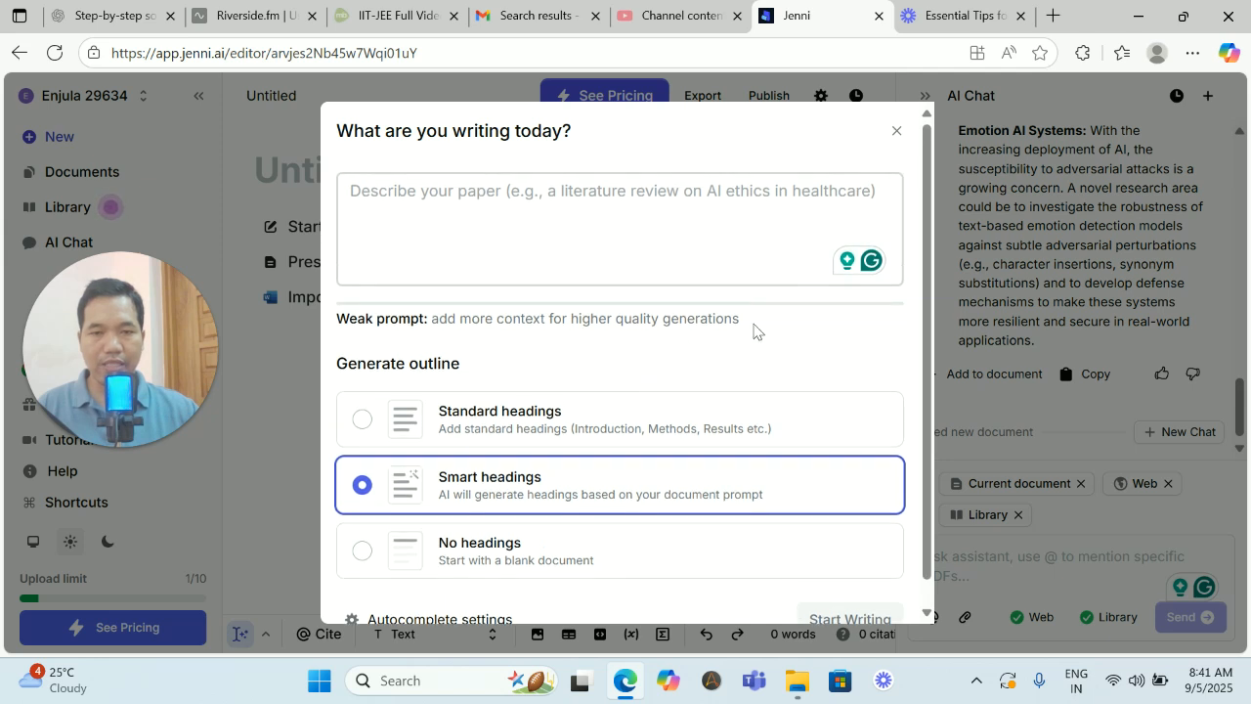
pyautogui.click(506, 200)
pyautogui.scroll(-1, 690, 388)
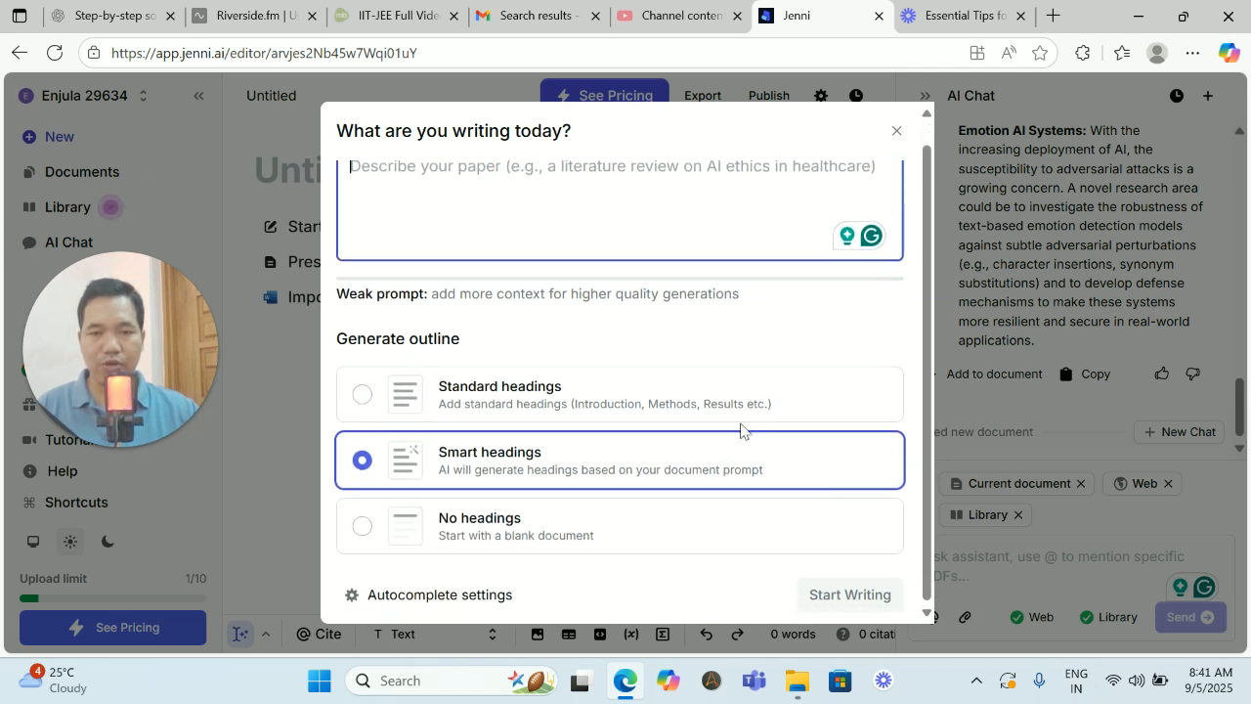
pyautogui.click(743, 465)
pyautogui.click(864, 599)
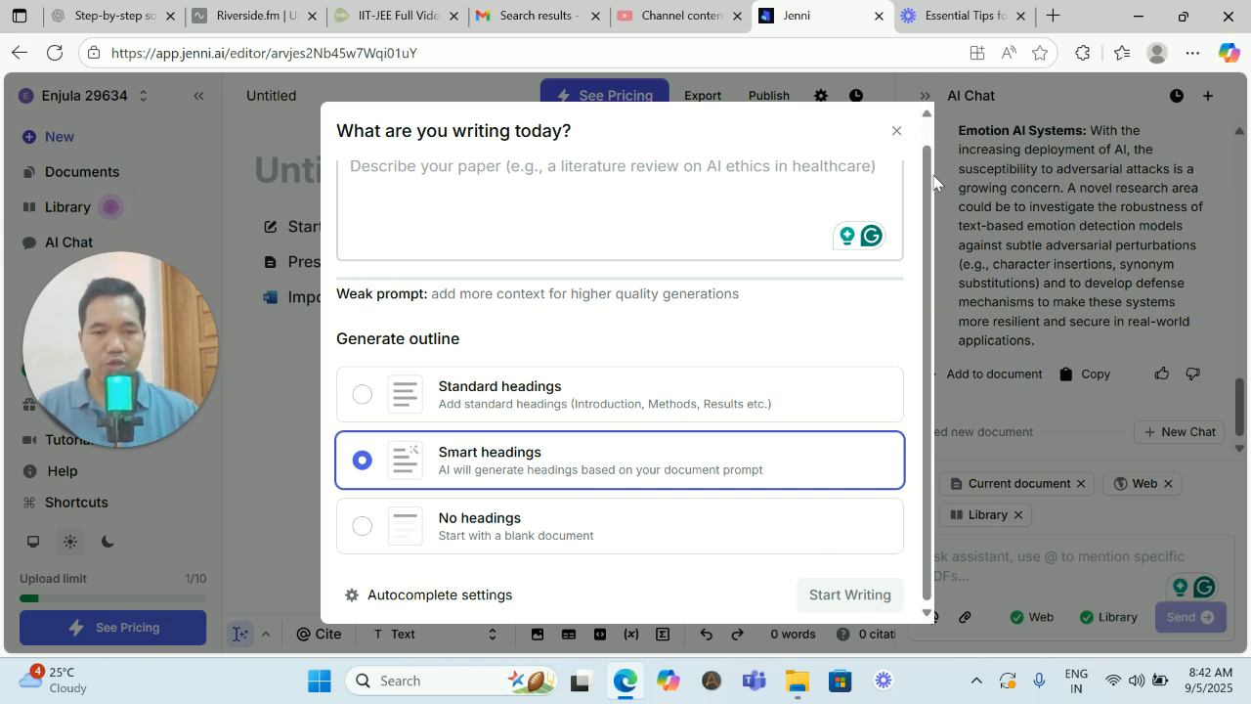
# - Import the Machine Learning Word file from the Desktop folder into the new untitled document and look through its content
pyautogui.click(897, 136)
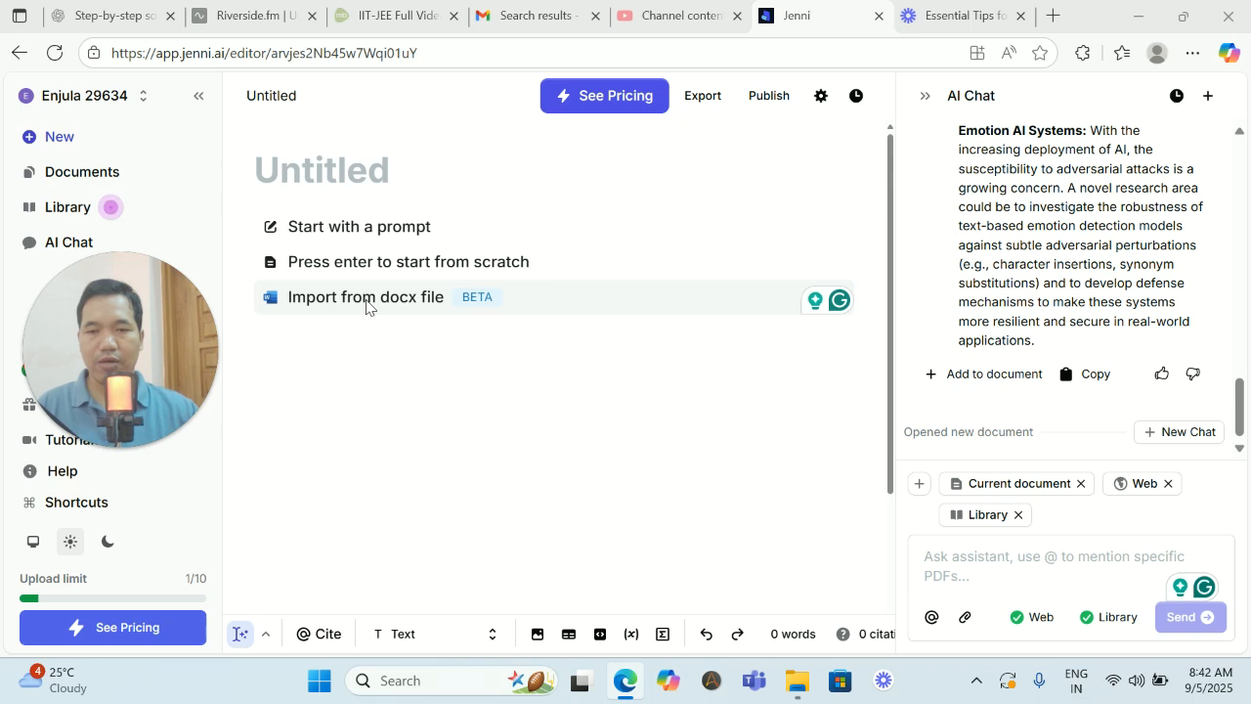
pyautogui.click(366, 305)
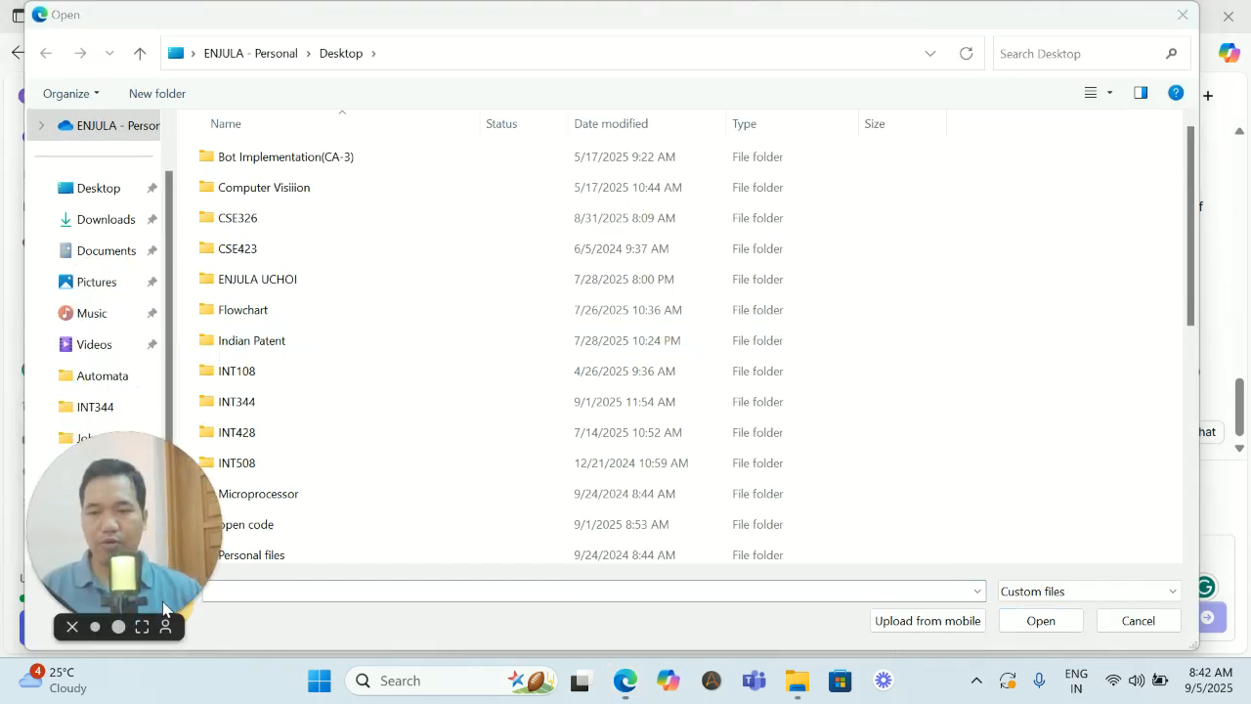
pyautogui.moveTo(163, 603); pyautogui.dragTo(1241, 621)
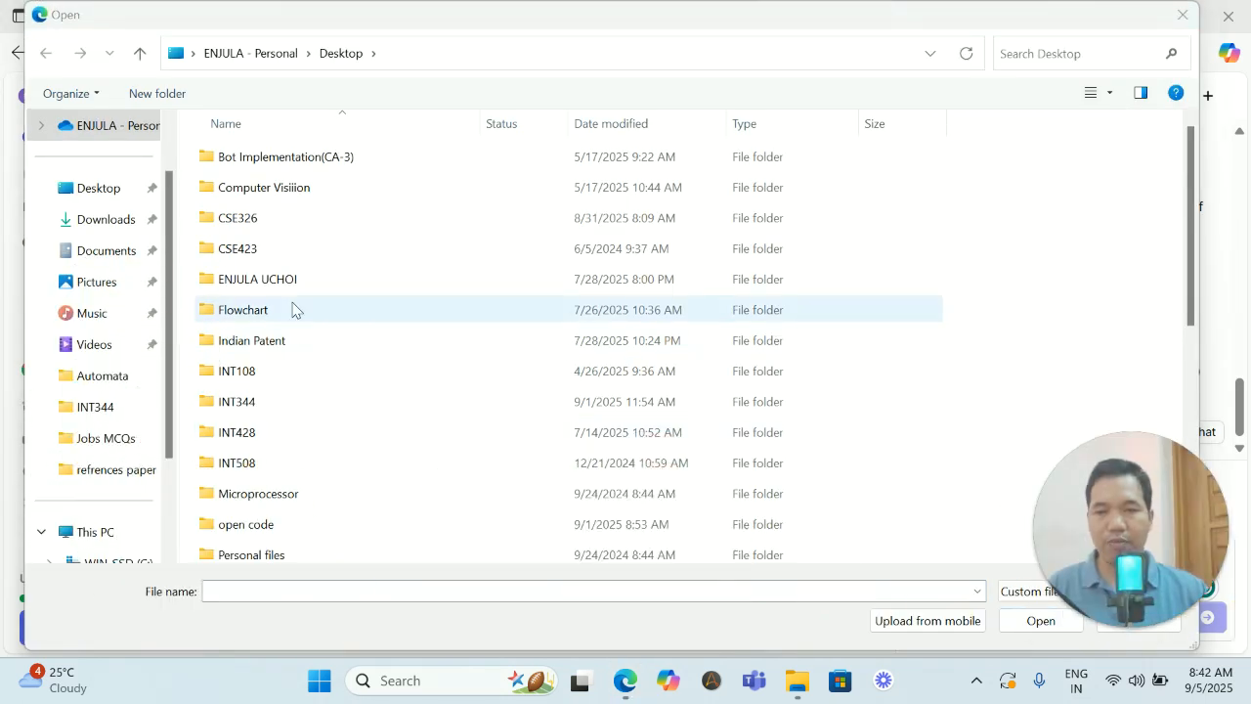
pyautogui.click(104, 221)
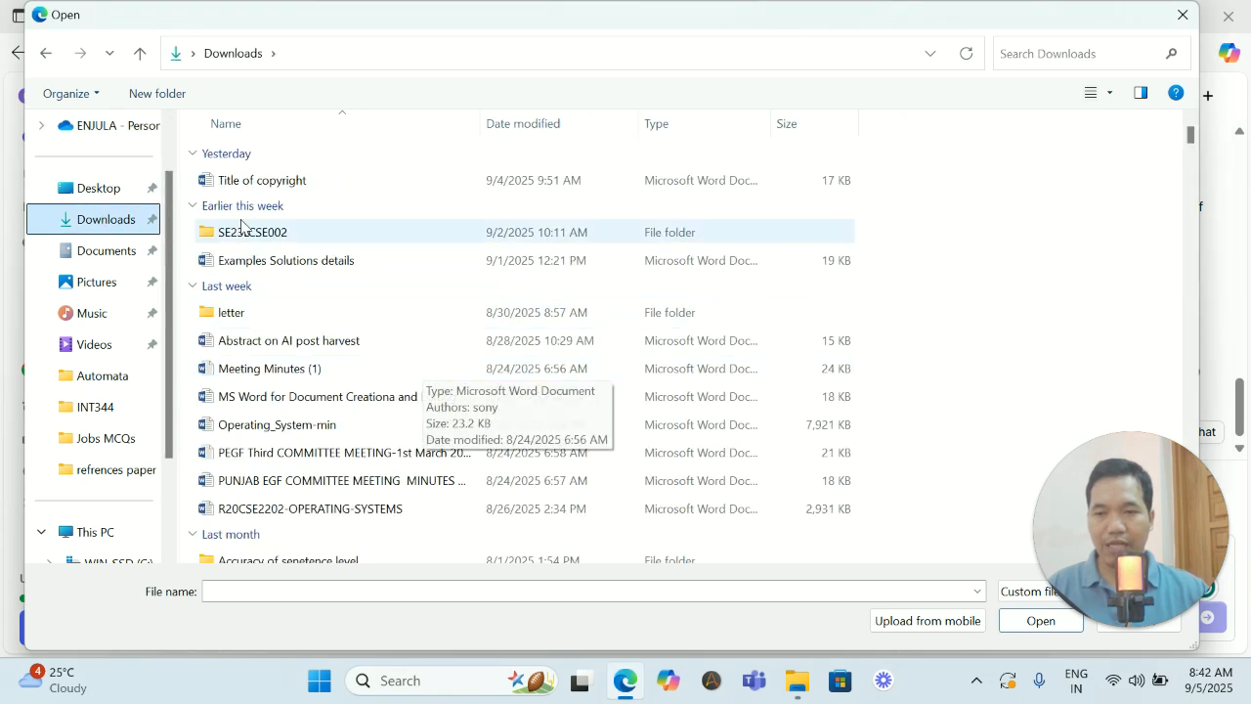
pyautogui.click(98, 188)
pyautogui.scroll(-5, 408, 289)
pyautogui.scroll(-1, 406, 300)
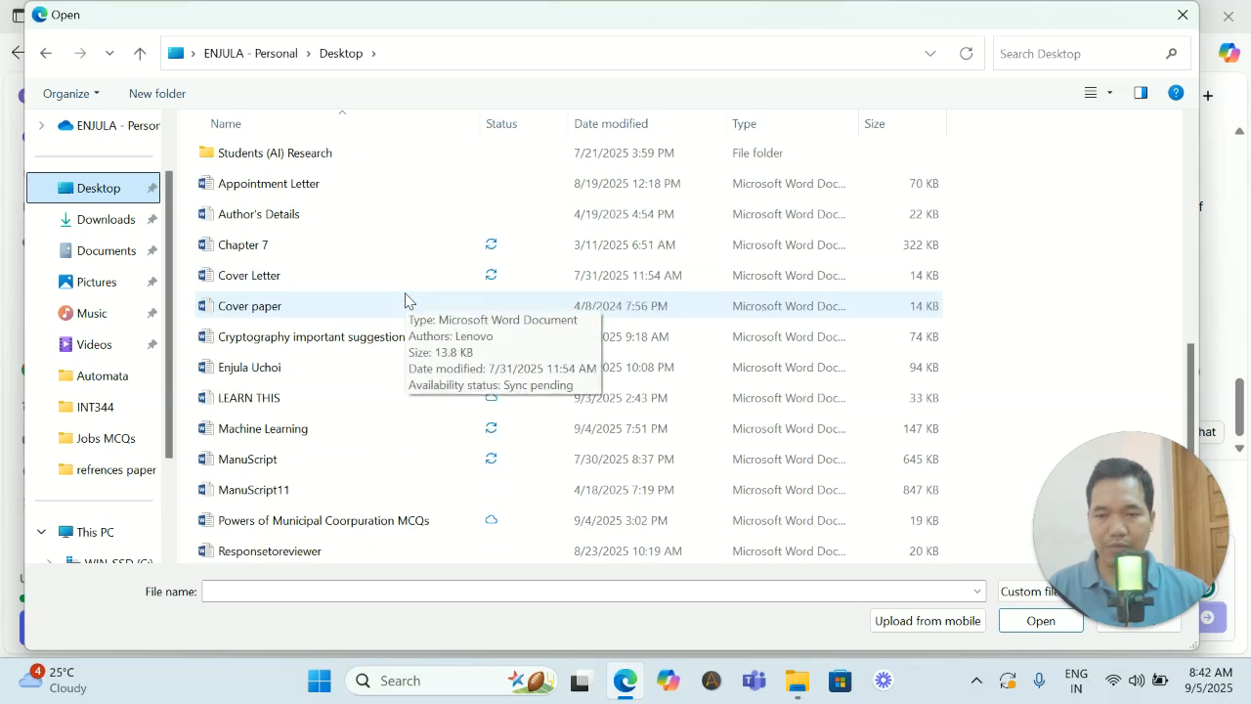
pyautogui.doubleClick(287, 433)
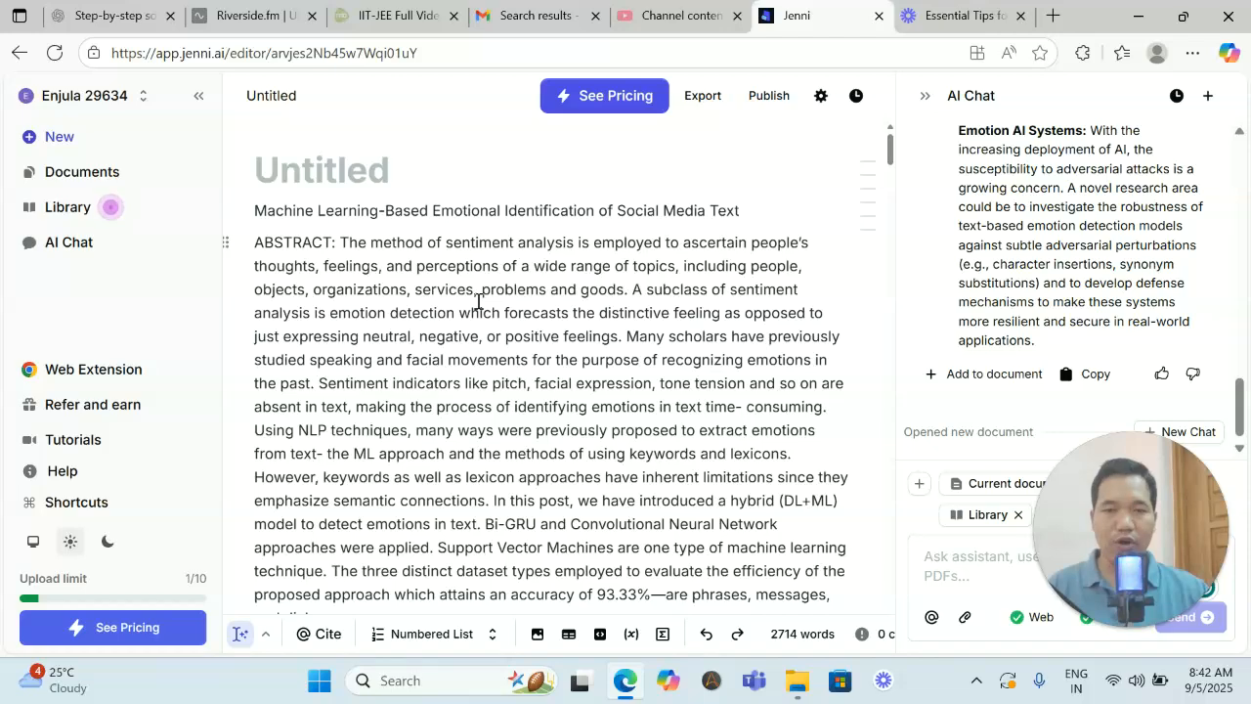
pyautogui.scroll(-3, 485, 303)
pyautogui.scroll(-8, 486, 305)
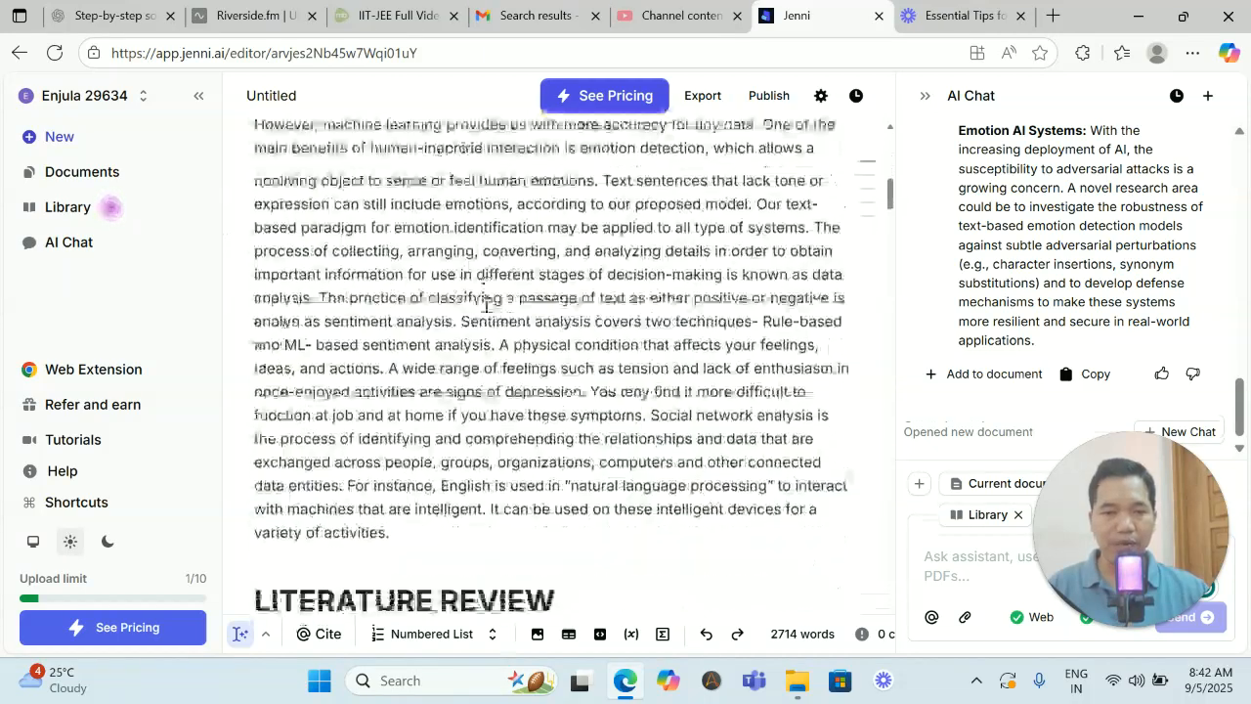
pyautogui.scroll(5, 489, 307)
pyautogui.scroll(2, 488, 306)
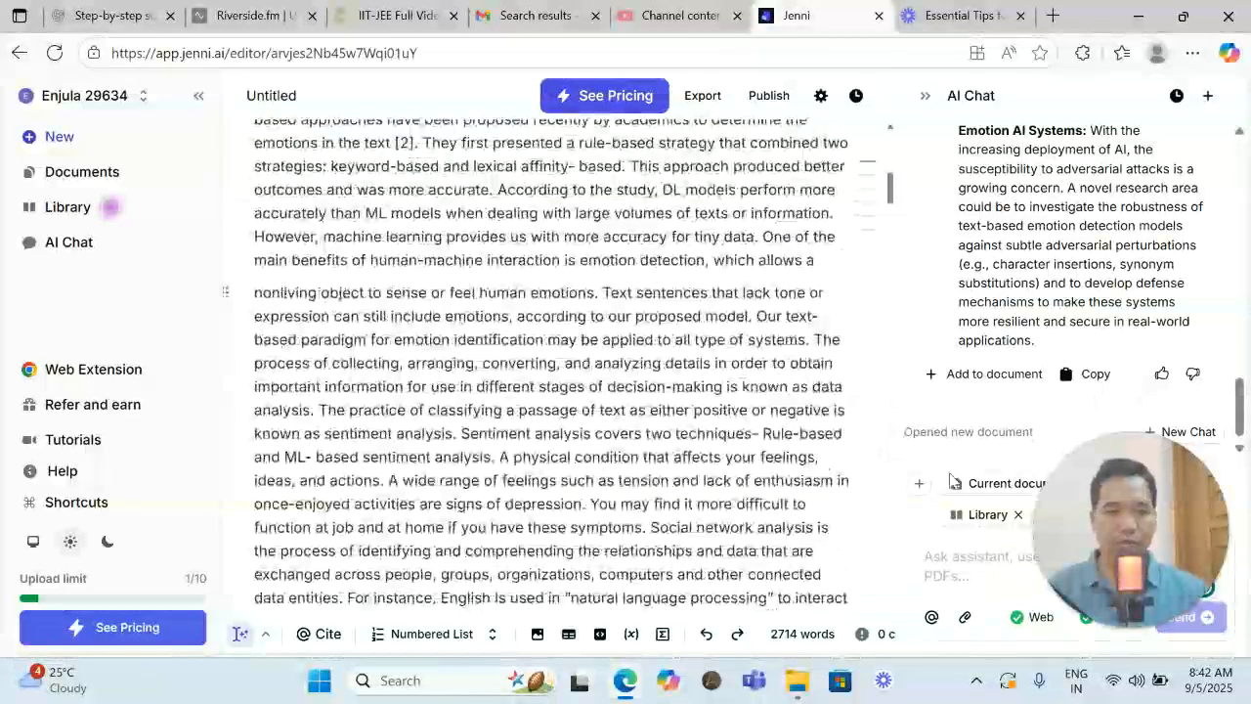
# - Ask the AI chat "What is the novelity of these paper?"
pyautogui.moveTo(1112, 534); pyautogui.dragTo(166, 350)
pyautogui.click(1016, 563)
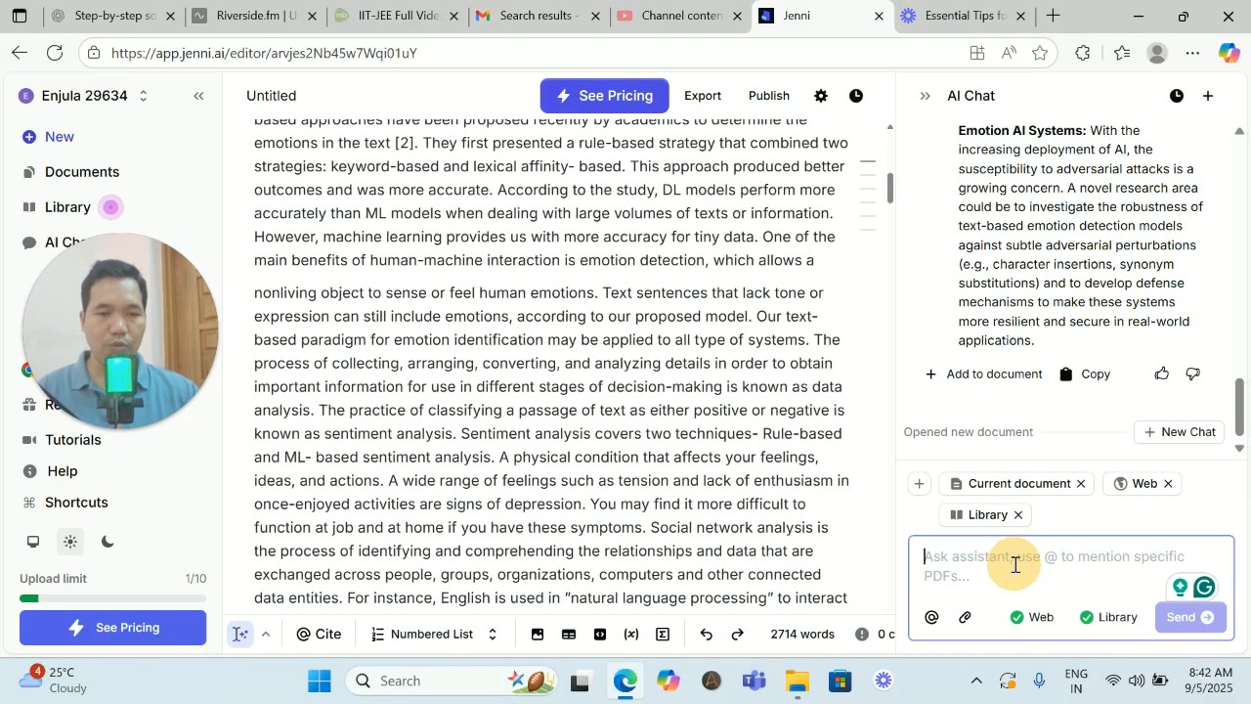
pyautogui.write('What')
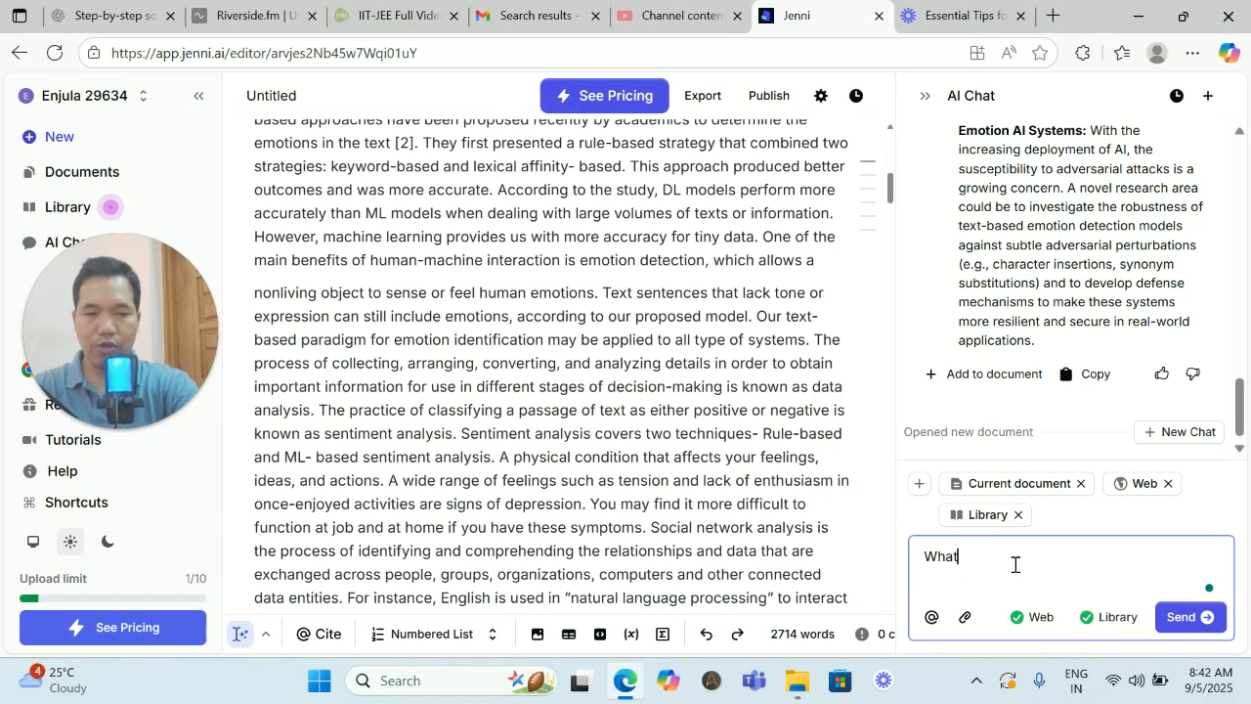
pyautogui.write(' is the new')
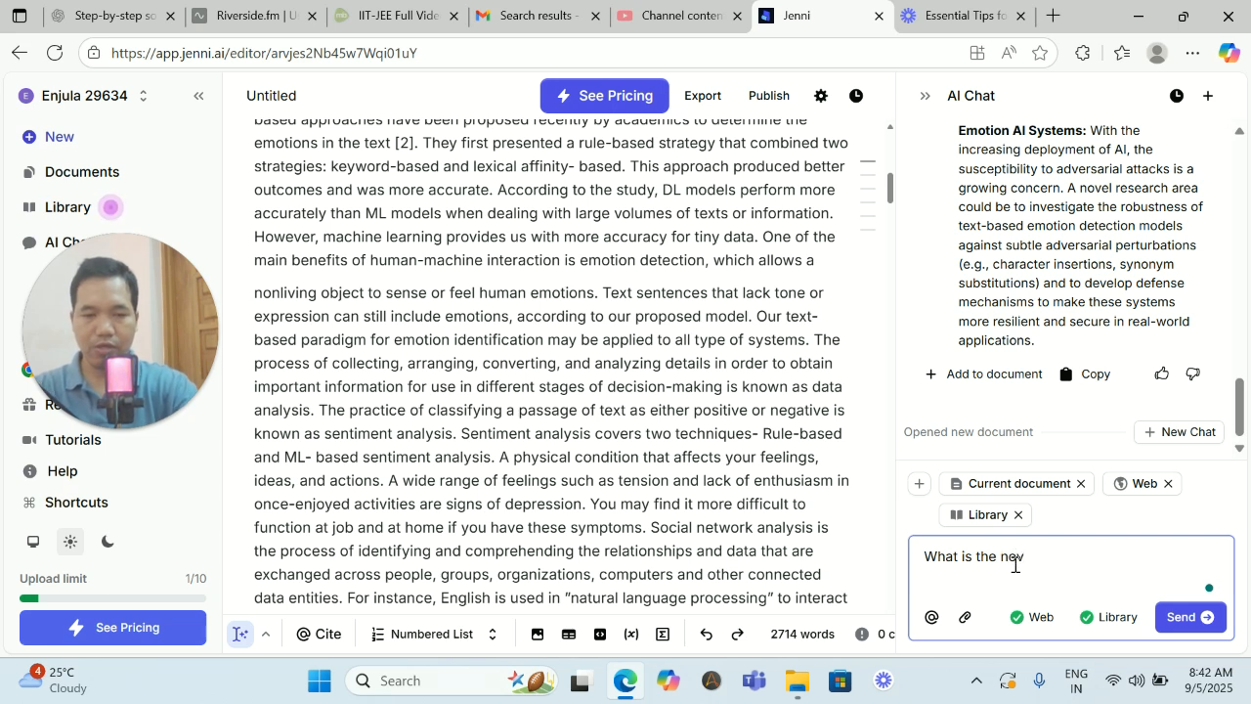
pyautogui.write('elity')
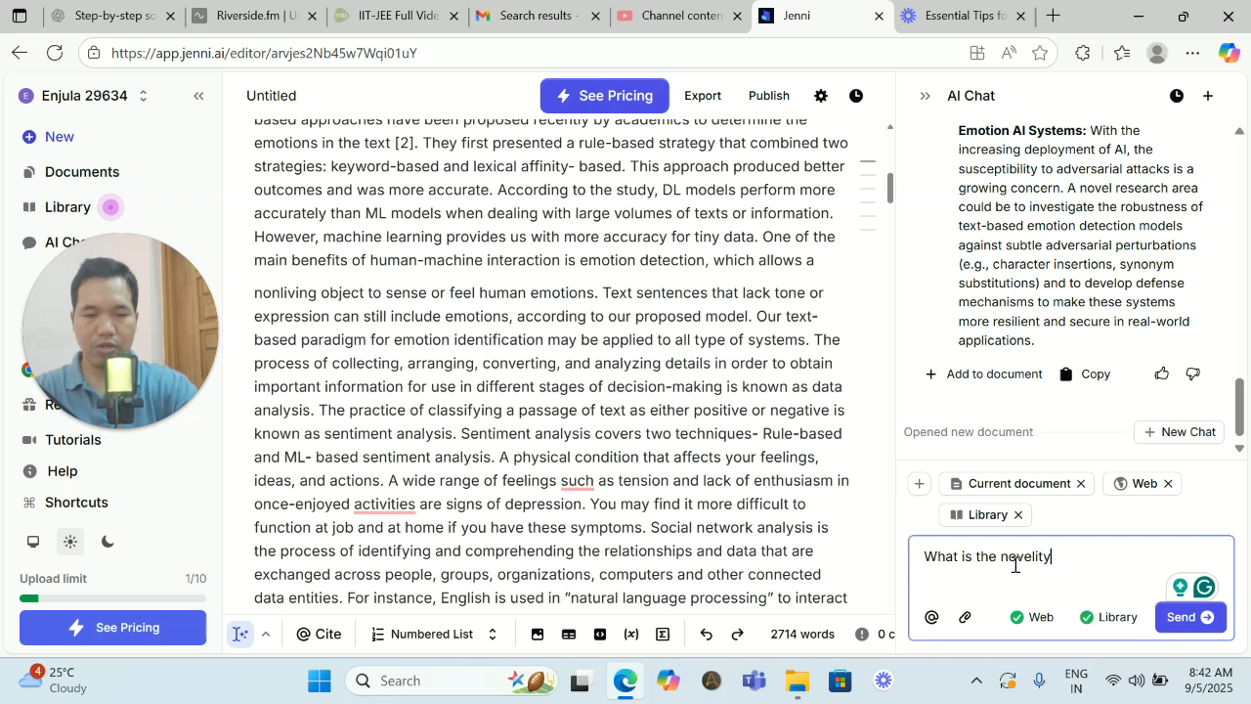
pyautogui.write(' of these')
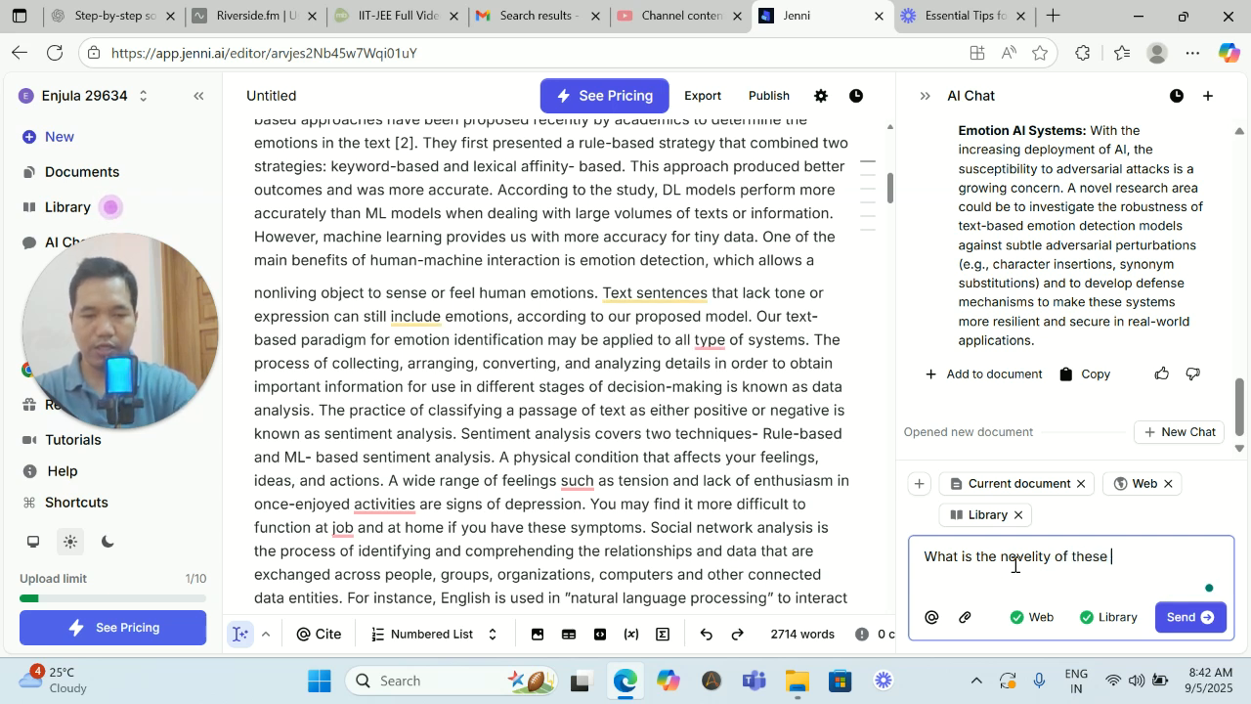
pyautogui.write(' paper')
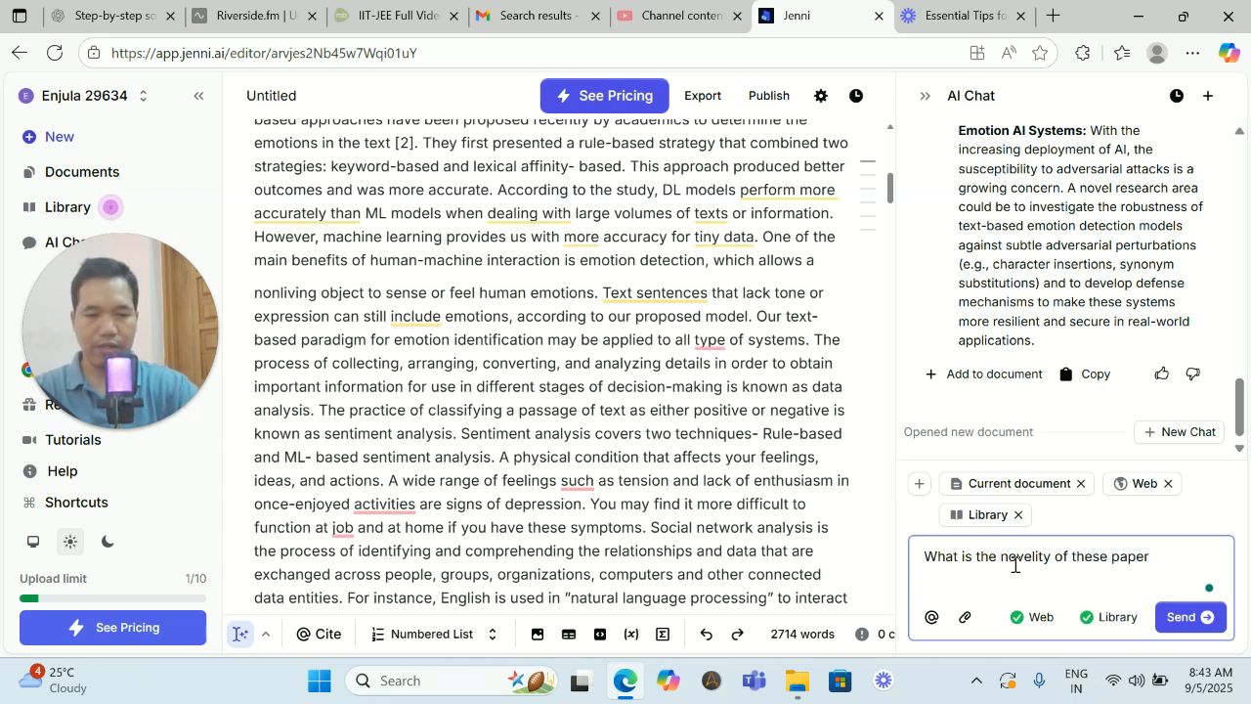
pyautogui.write('?')
pyautogui.press('Return')
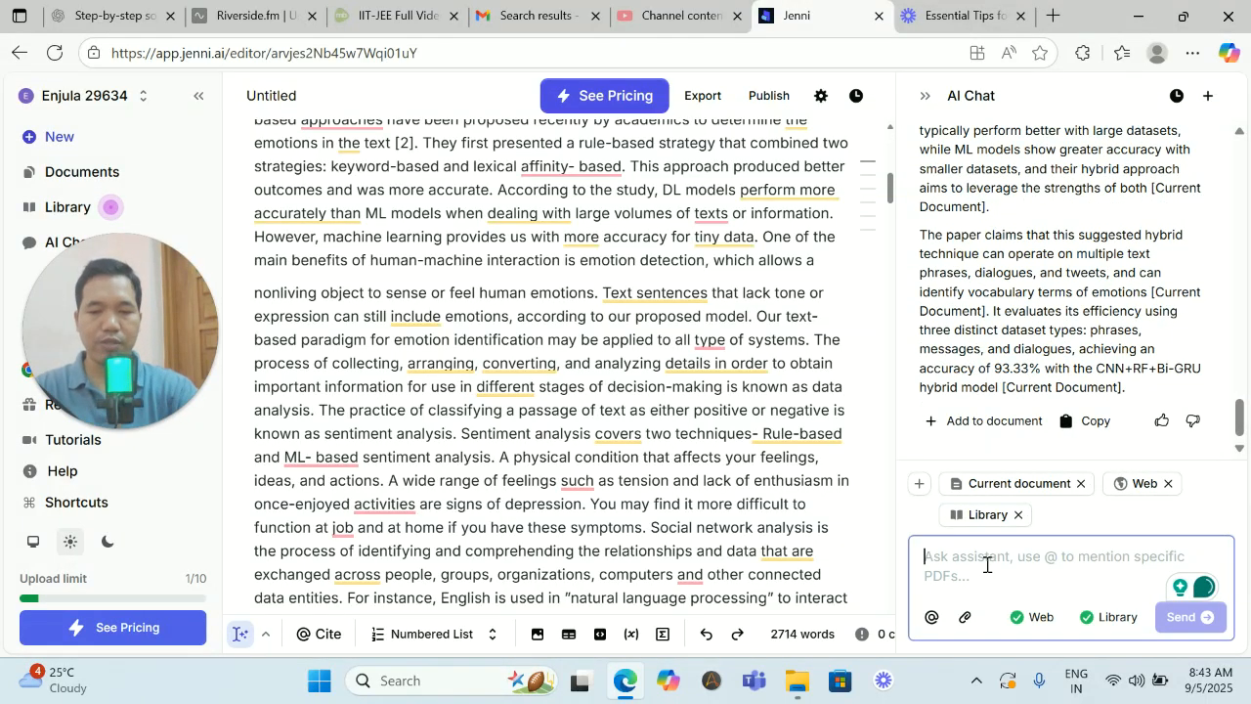
# - Ask the AI chat "give me the objectives that, i can able to frame my new research" and review the suggested objectives
pyautogui.write('give me the')
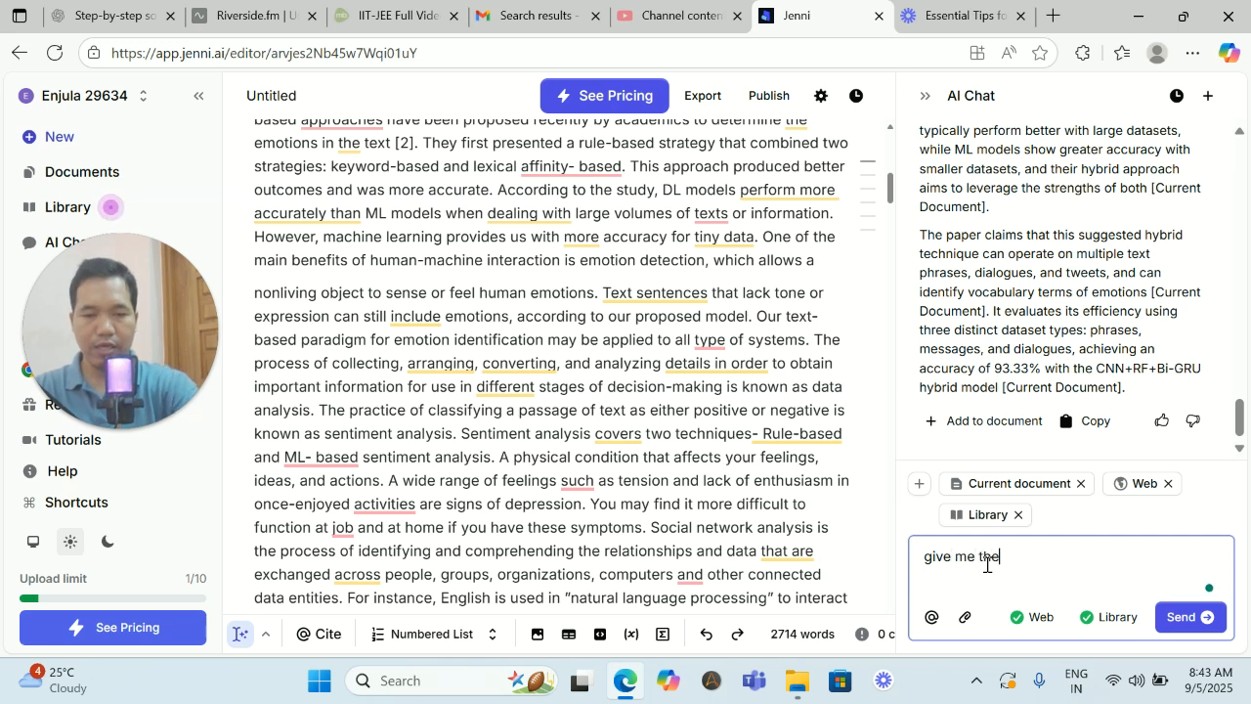
pyautogui.write(' objectives that, i can')
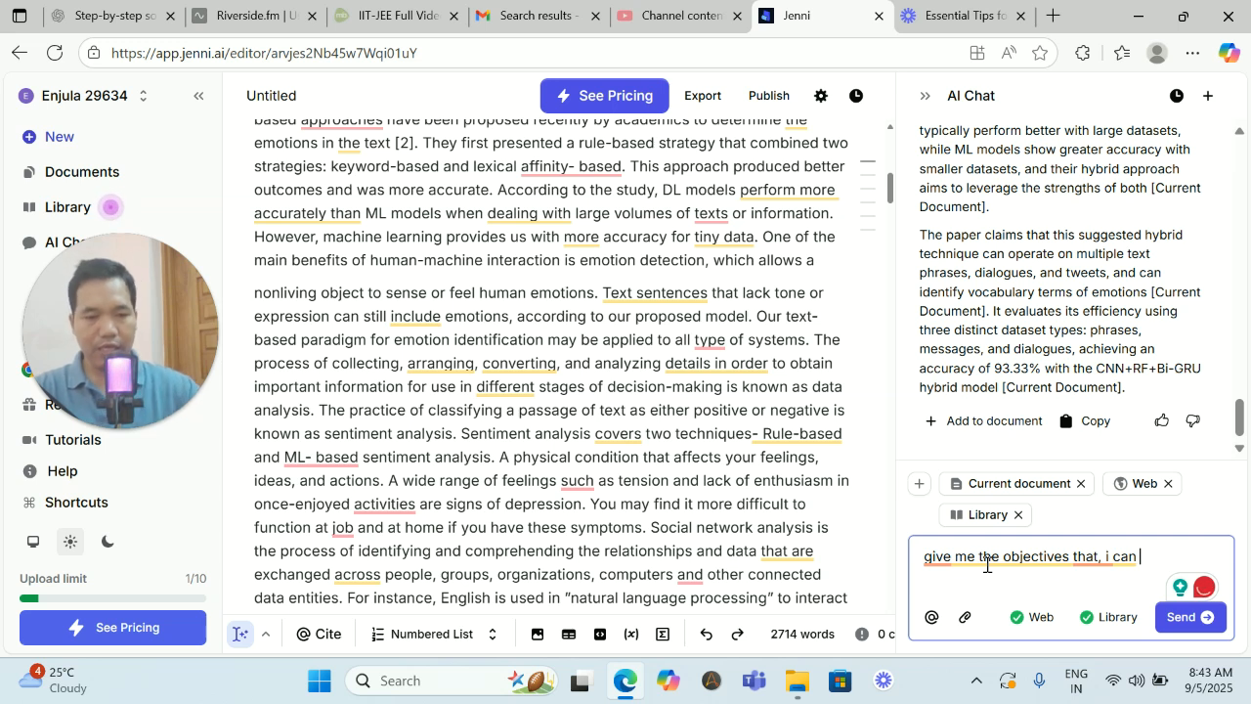
pyautogui.moveTo(1055, 557)
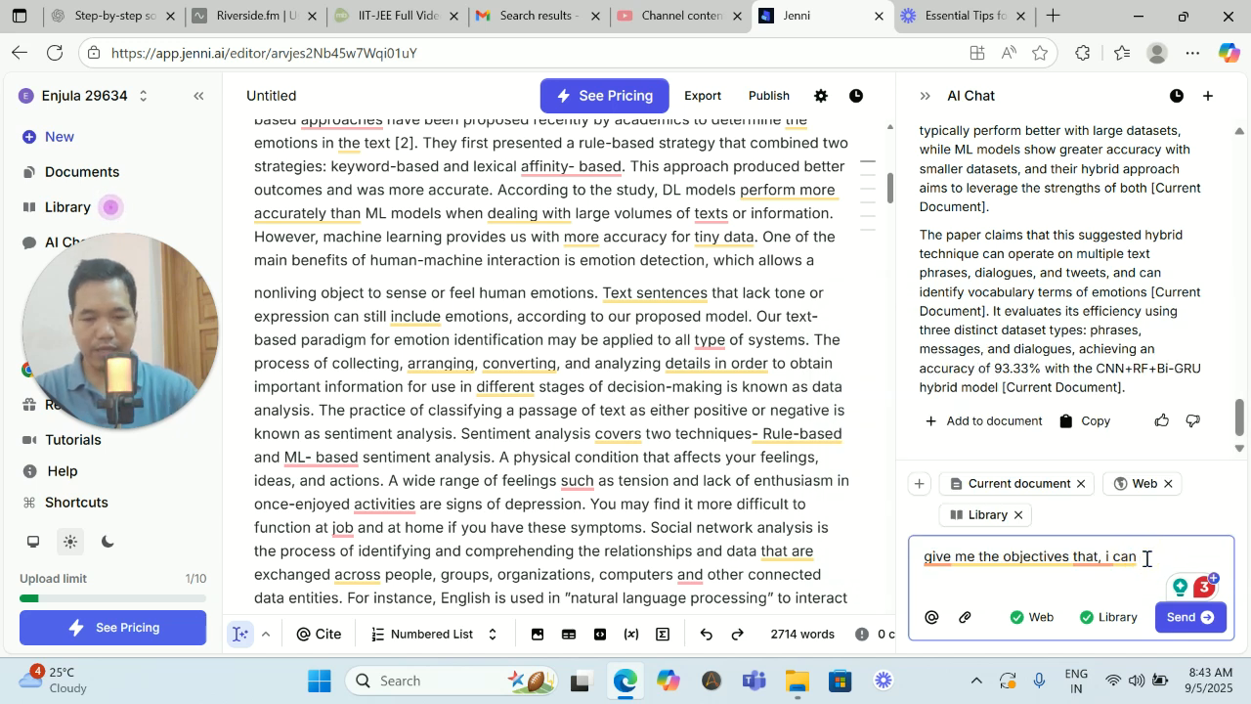
pyautogui.write('able to')
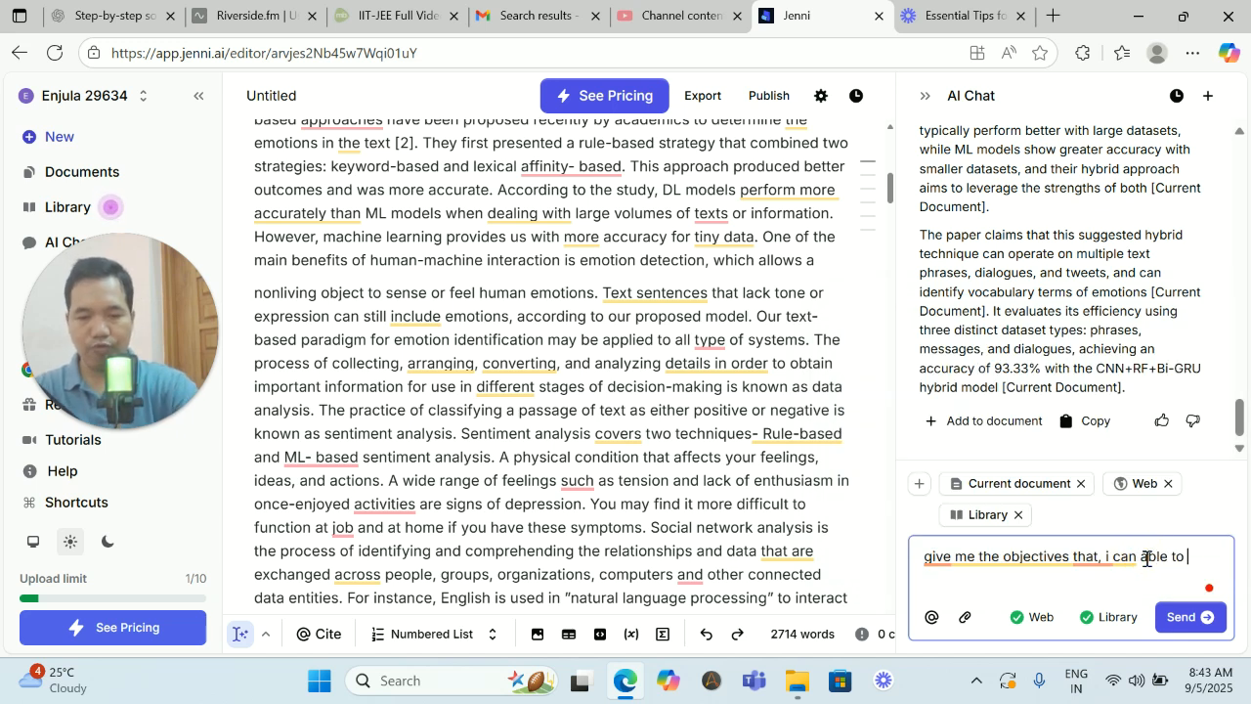
pyautogui.write(' frame my new research')
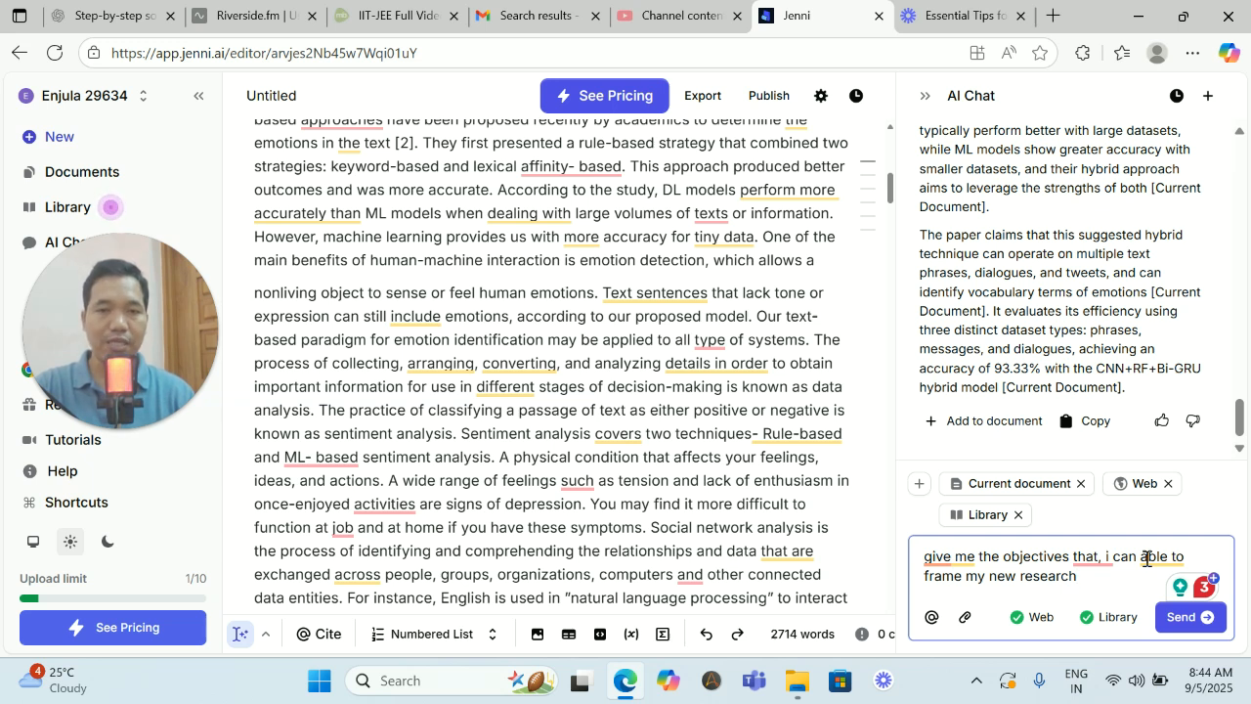
pyautogui.press('Return')
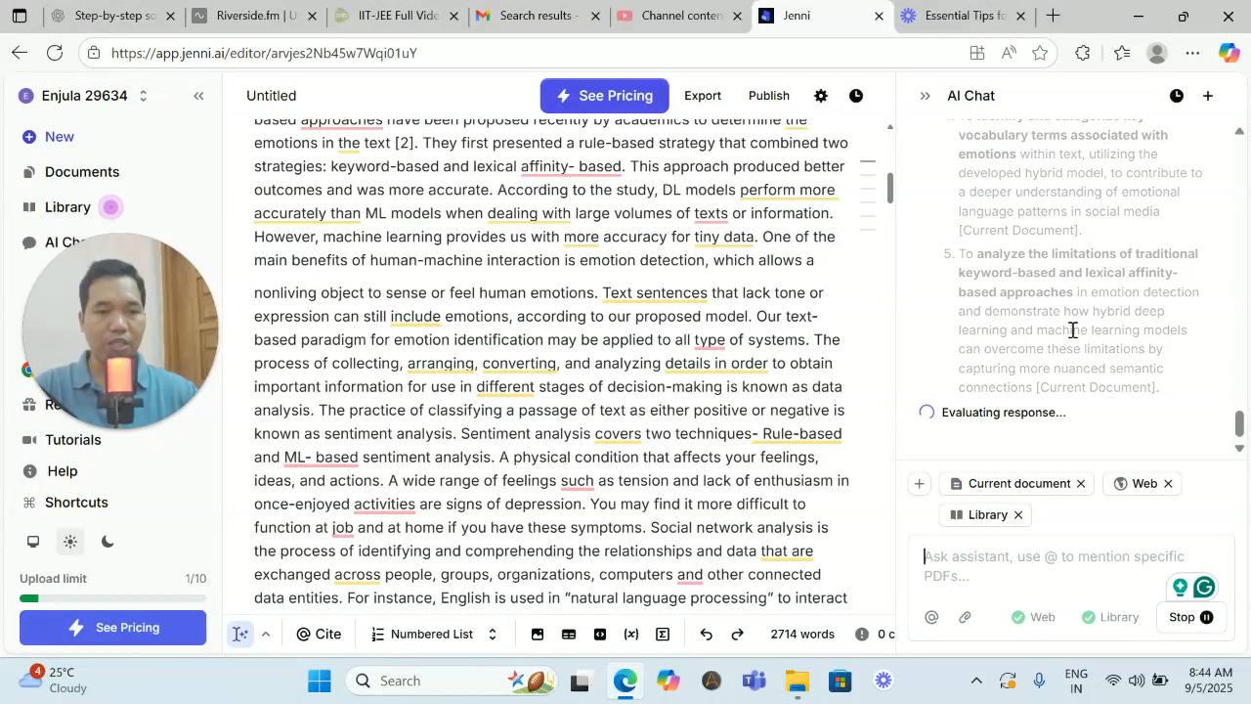
pyautogui.scroll(7, 1073, 330)
pyautogui.scroll(-5, 1073, 330)
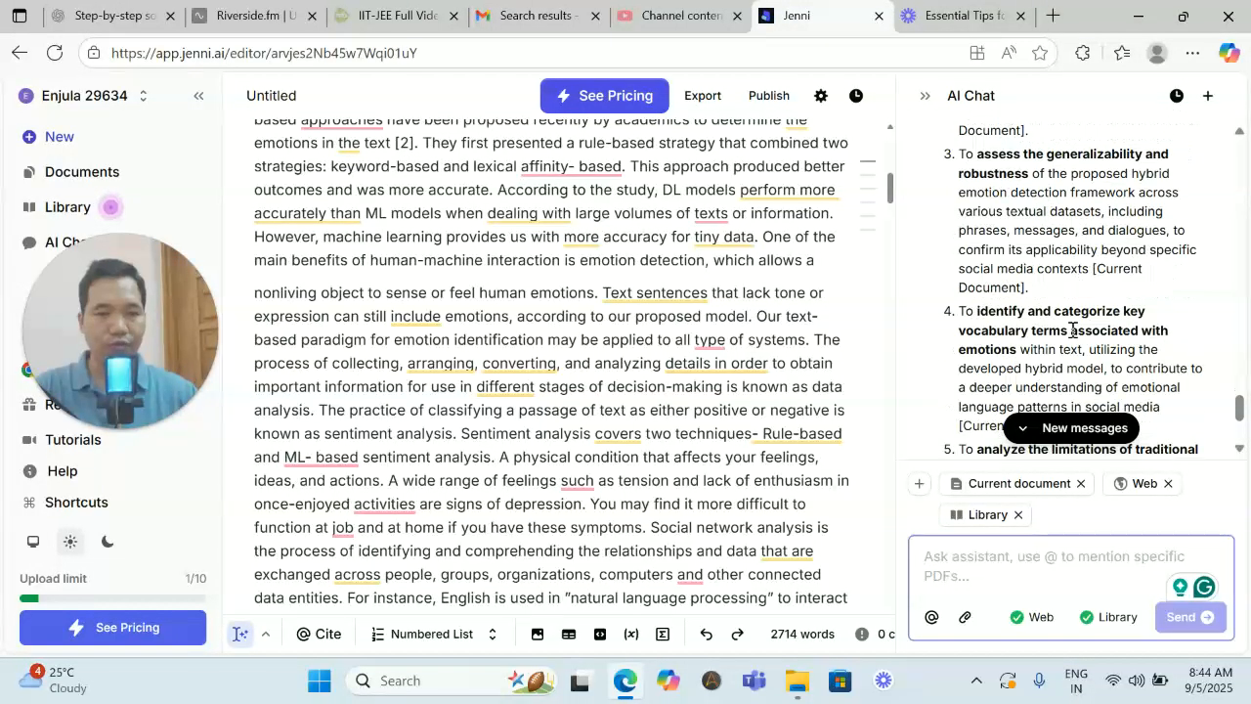
pyautogui.scroll(5, 1050, 308)
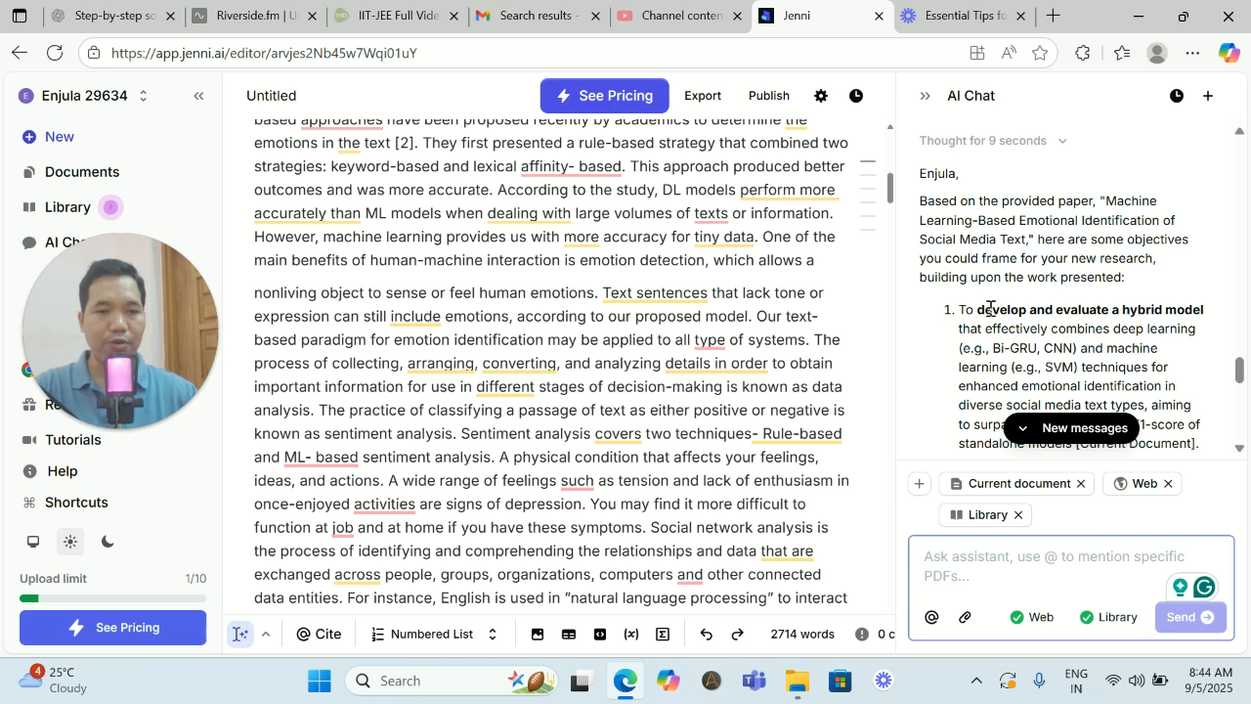
pyautogui.scroll(-5, 990, 309)
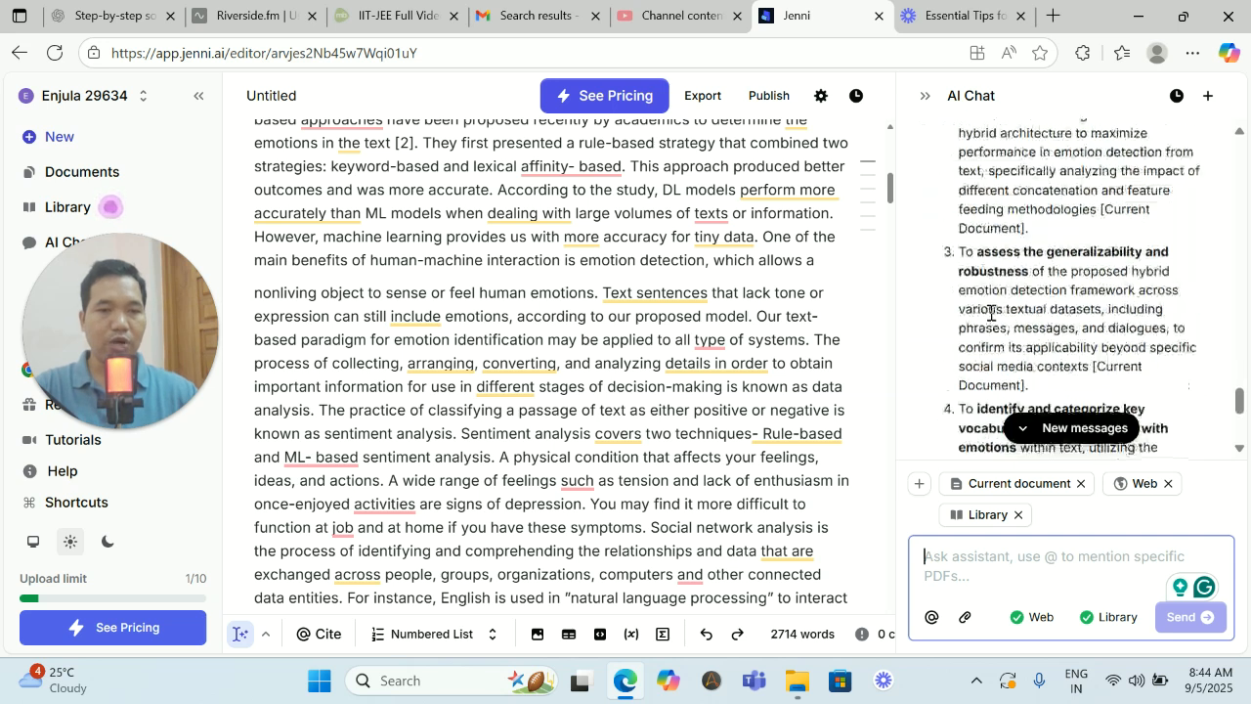
# - Accept the writing suggestions in the abstract for "problems, and", "detection, which", "time-consuming" and "tension, and"
pyautogui.scroll(10, 648, 315)
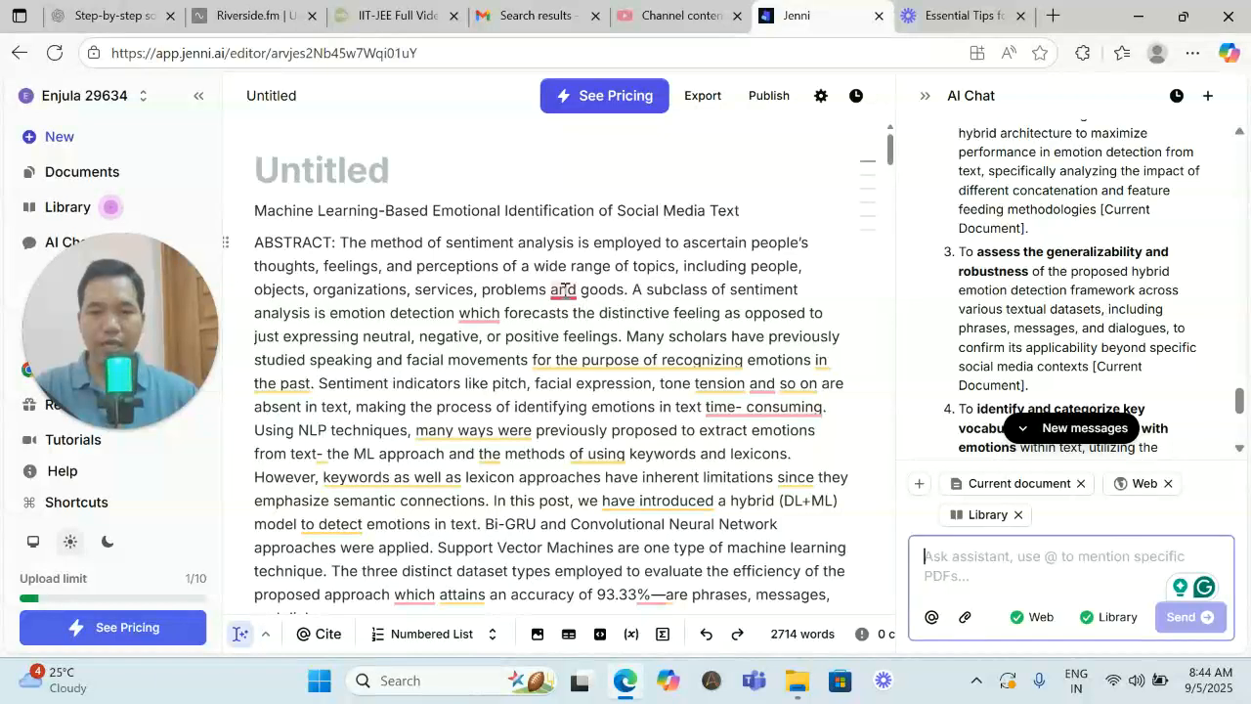
pyautogui.moveTo(563, 290)
pyautogui.click(574, 343)
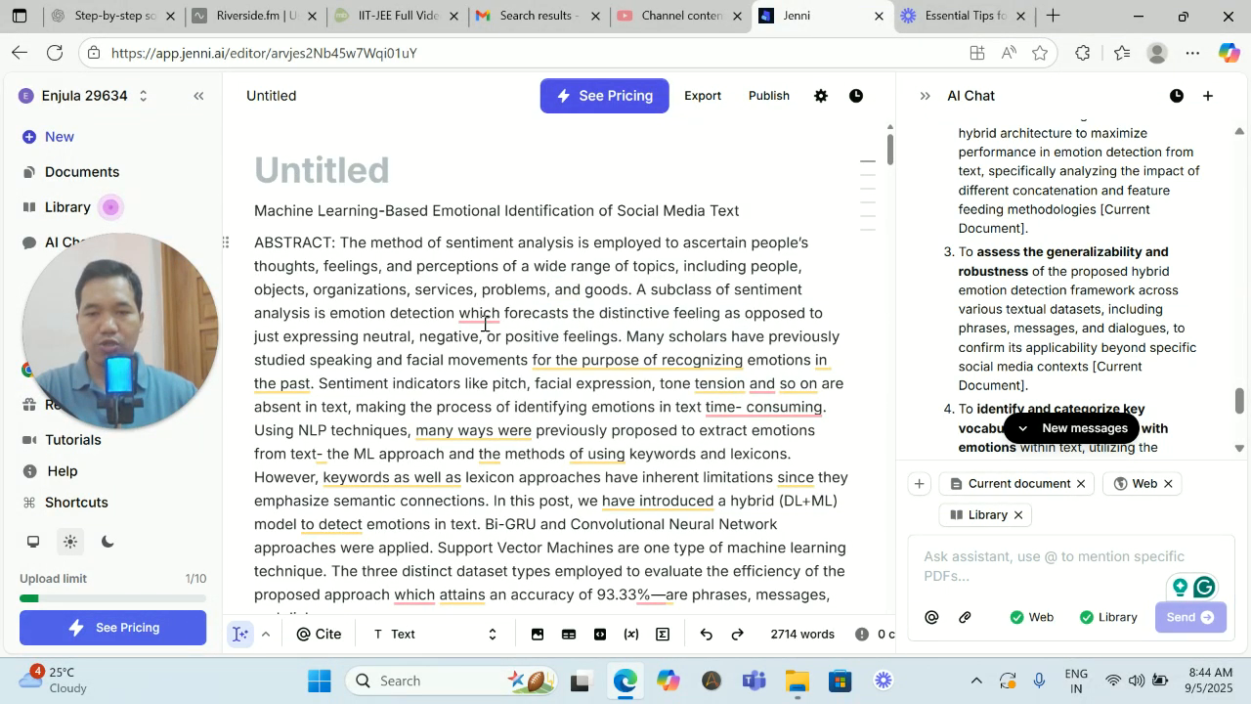
pyautogui.moveTo(481, 317)
pyautogui.click(489, 372)
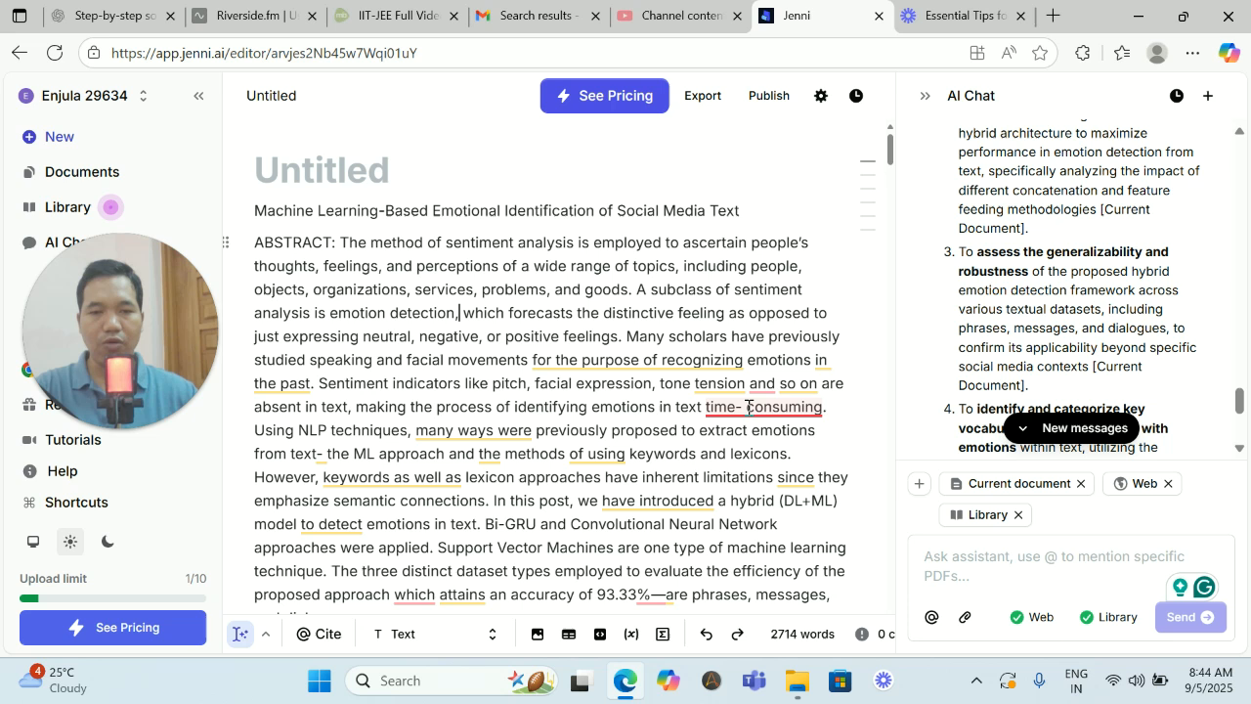
pyautogui.moveTo(711, 419)
pyautogui.click(757, 461)
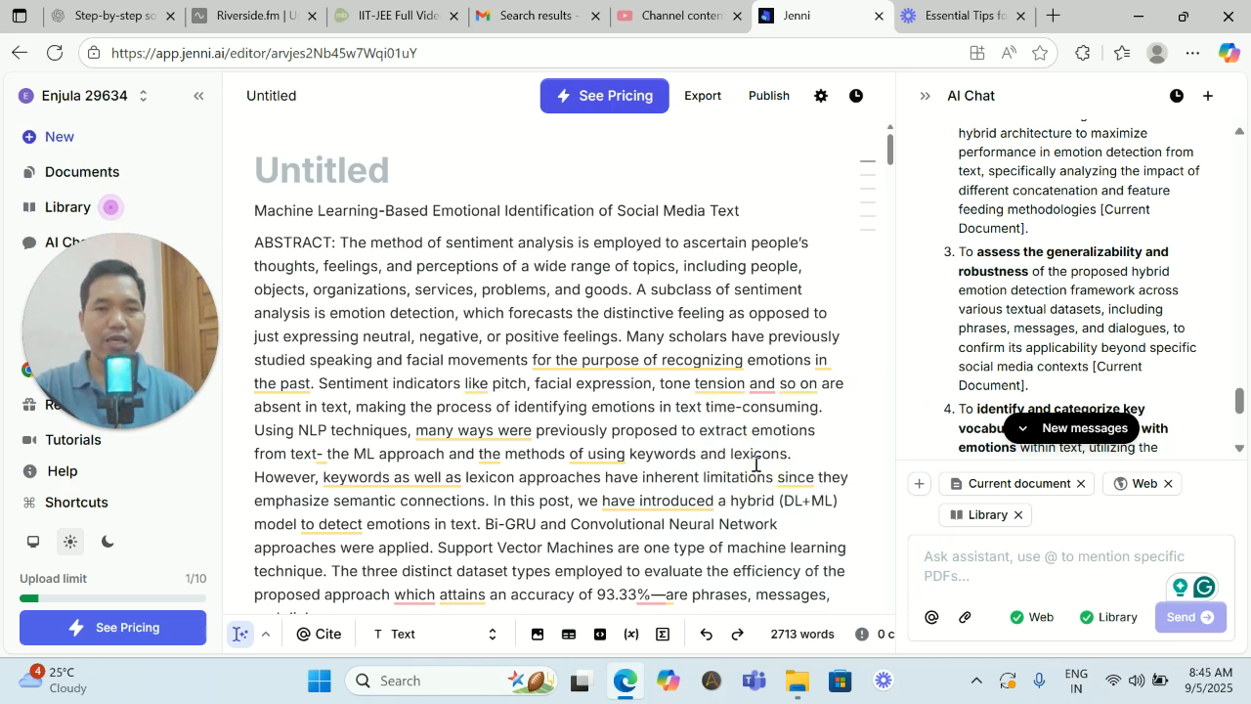
pyautogui.click(24, 524)
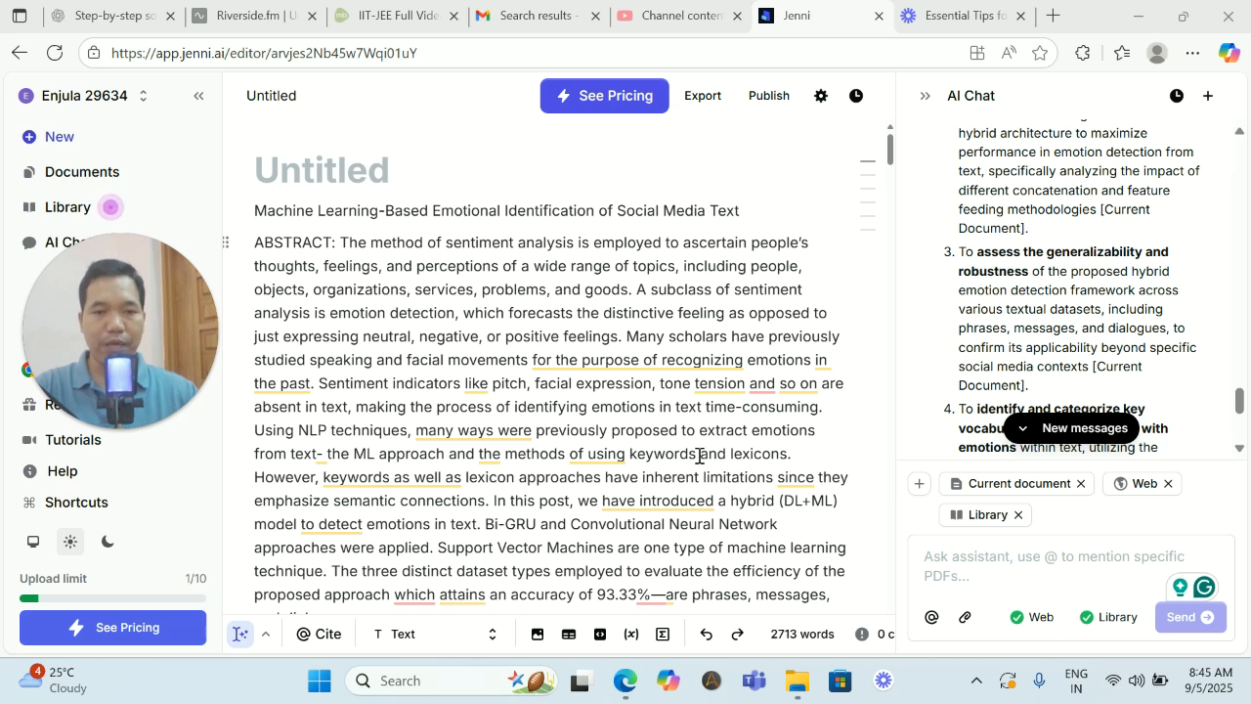
pyautogui.moveTo(767, 392)
pyautogui.click(772, 439)
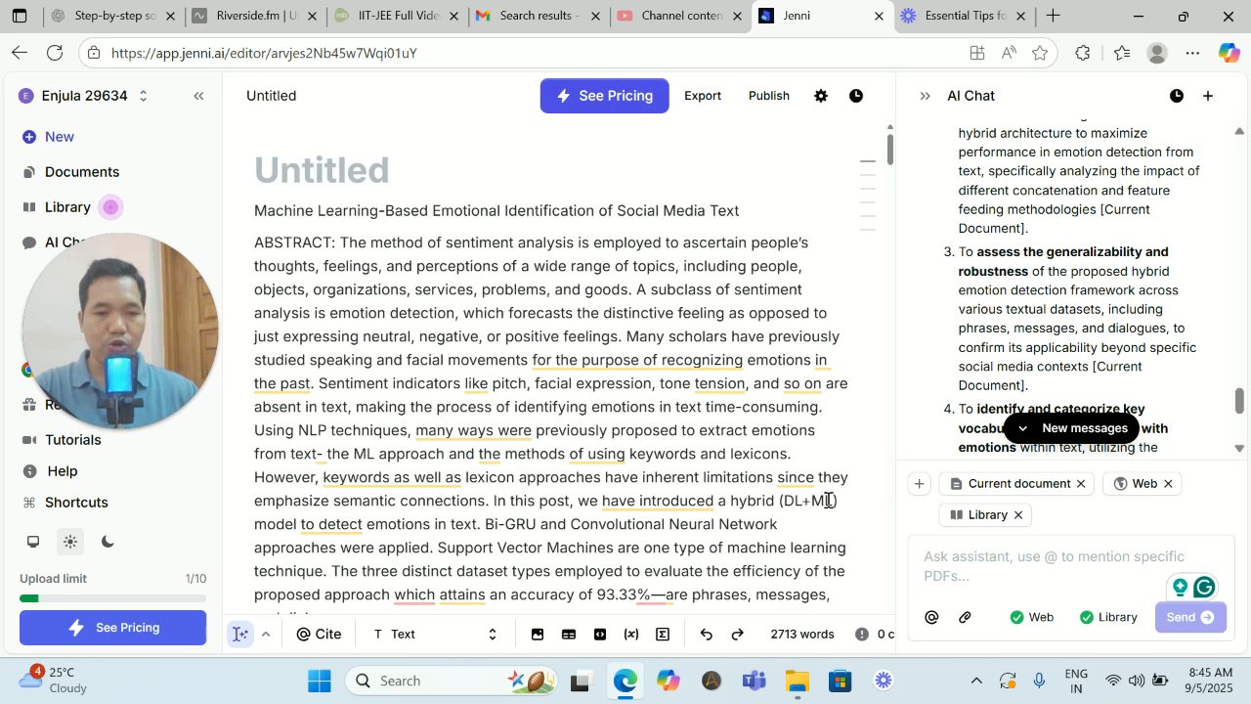
# - Select most of the Introduction's first paragraph and ask the AI chat "based on the given paper, I want to re-write the introduction again"
pyautogui.scroll(-2, 773, 463)
pyautogui.scroll(-12, 773, 464)
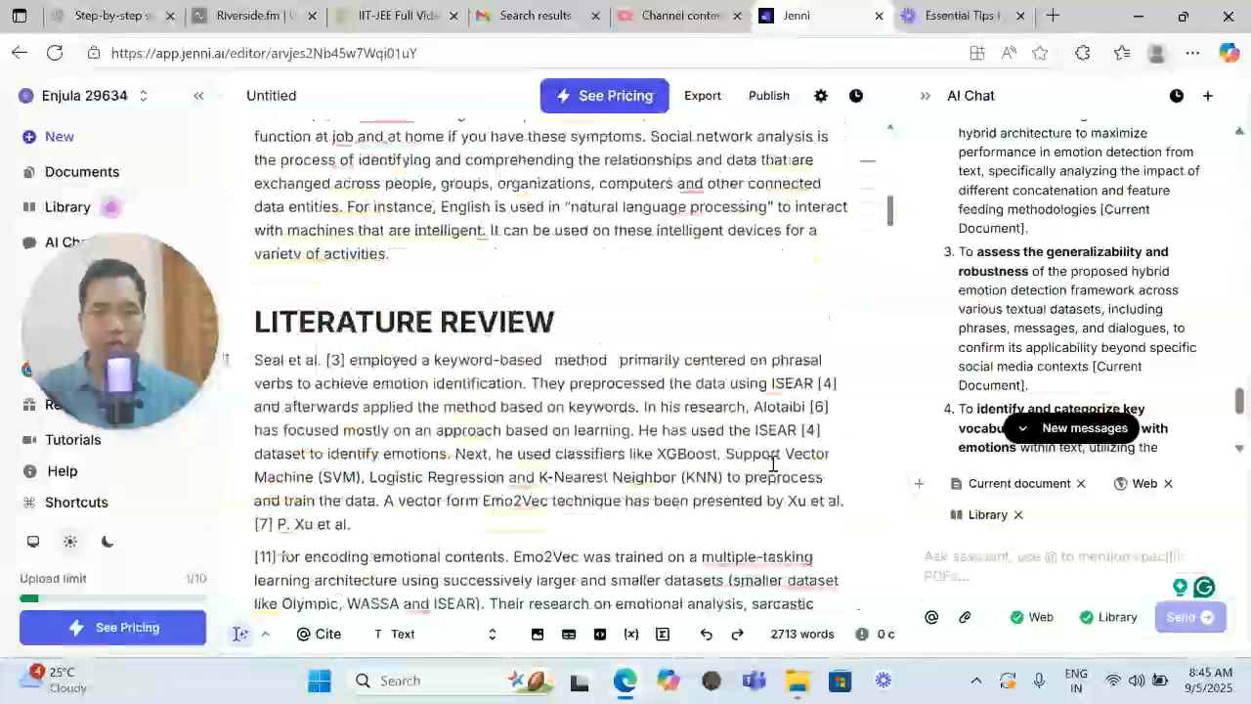
pyautogui.scroll(6, 773, 463)
pyautogui.scroll(-1, 718, 415)
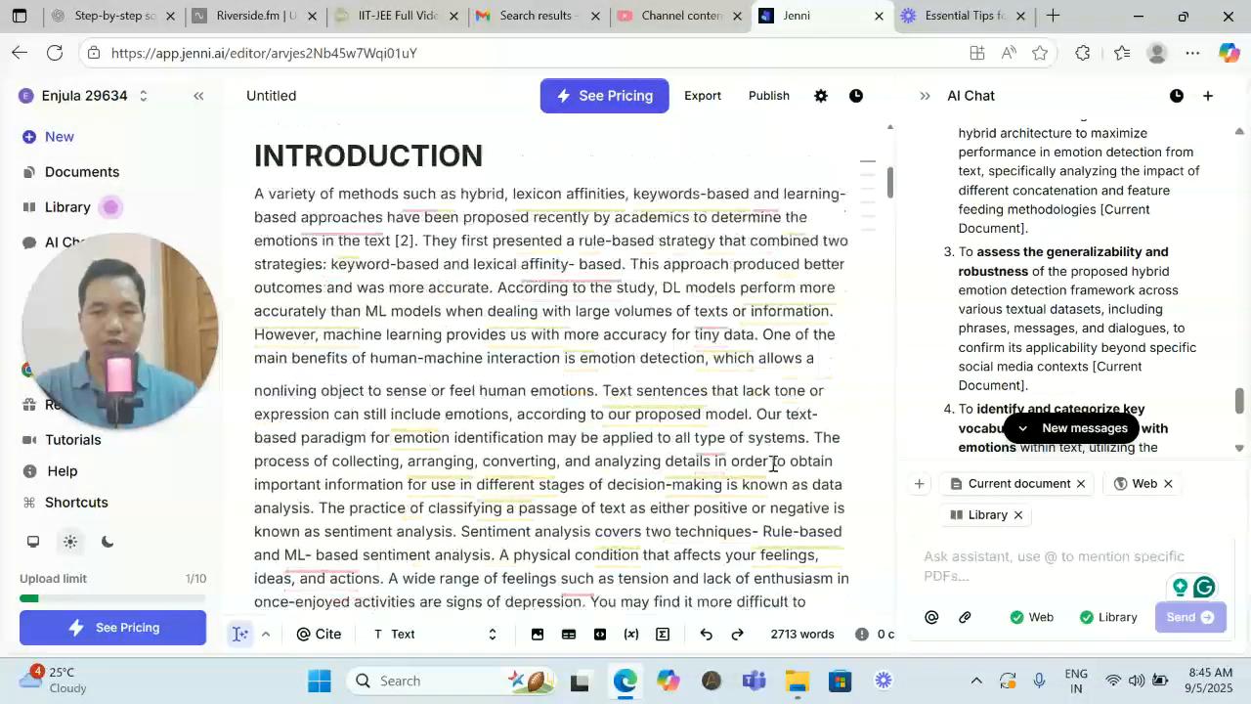
pyautogui.moveTo(256, 193); pyautogui.dragTo(439, 354)
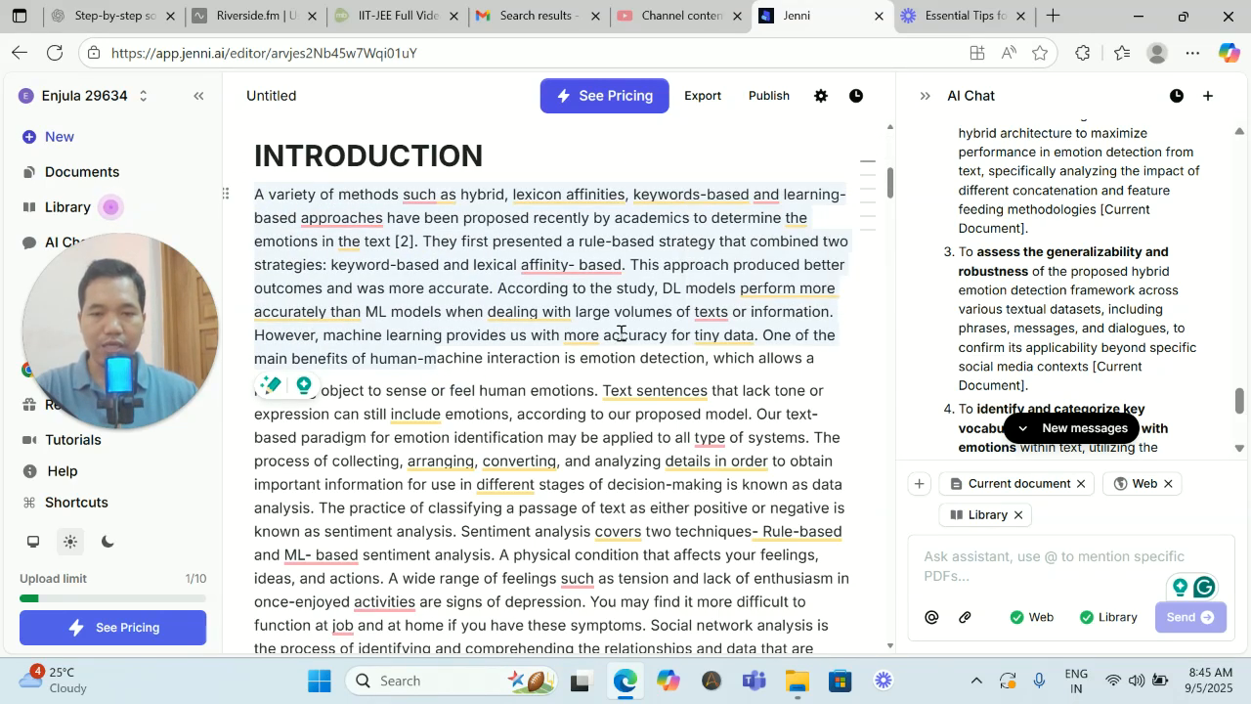
pyautogui.click(952, 561)
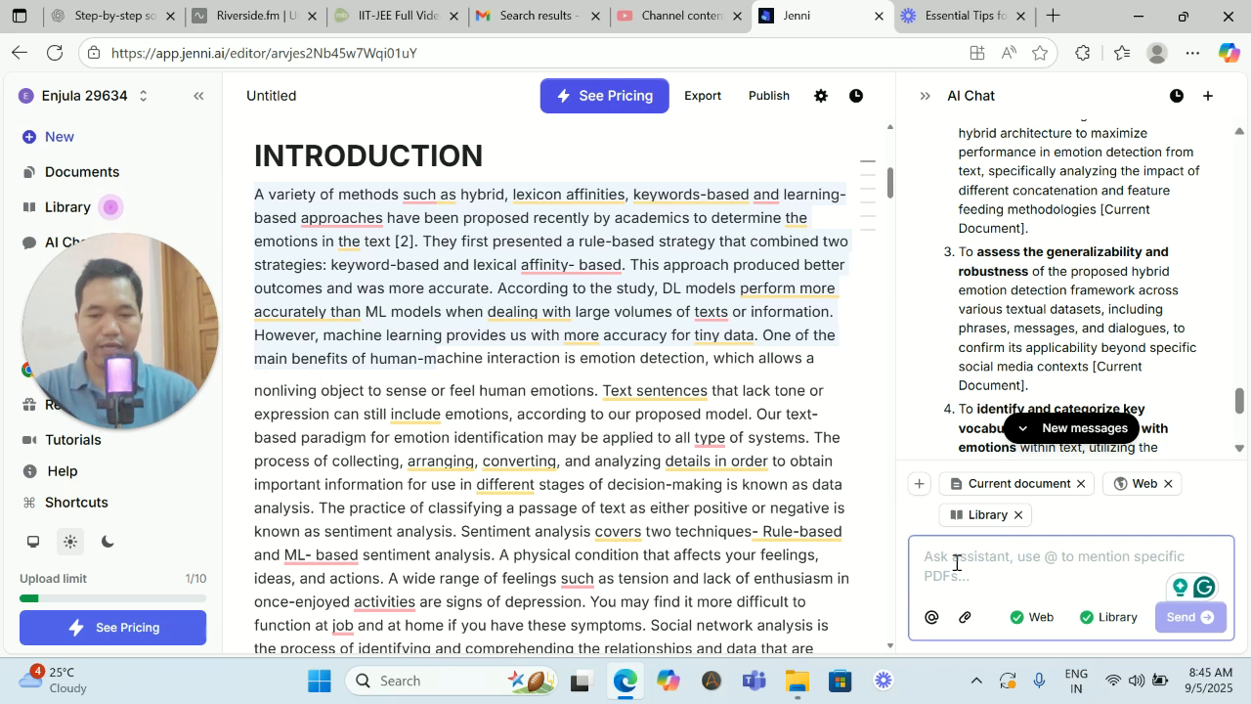
pyautogui.write('based')
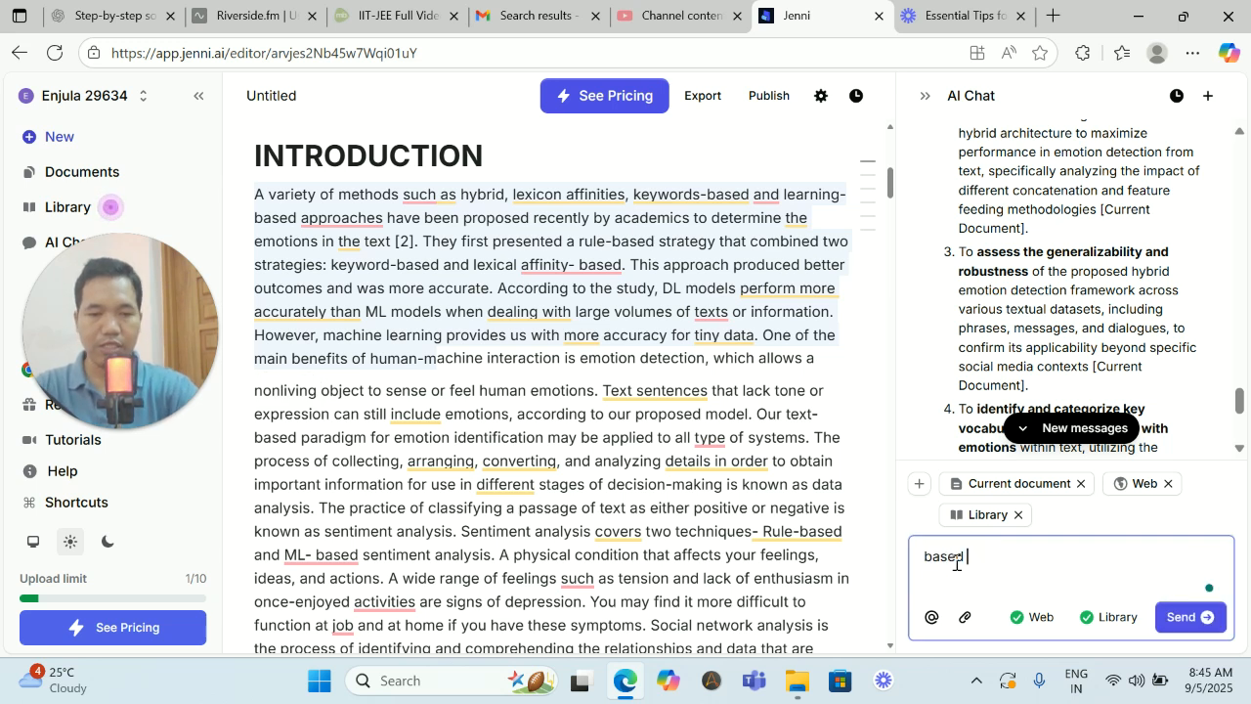
pyautogui.write(' on the ')
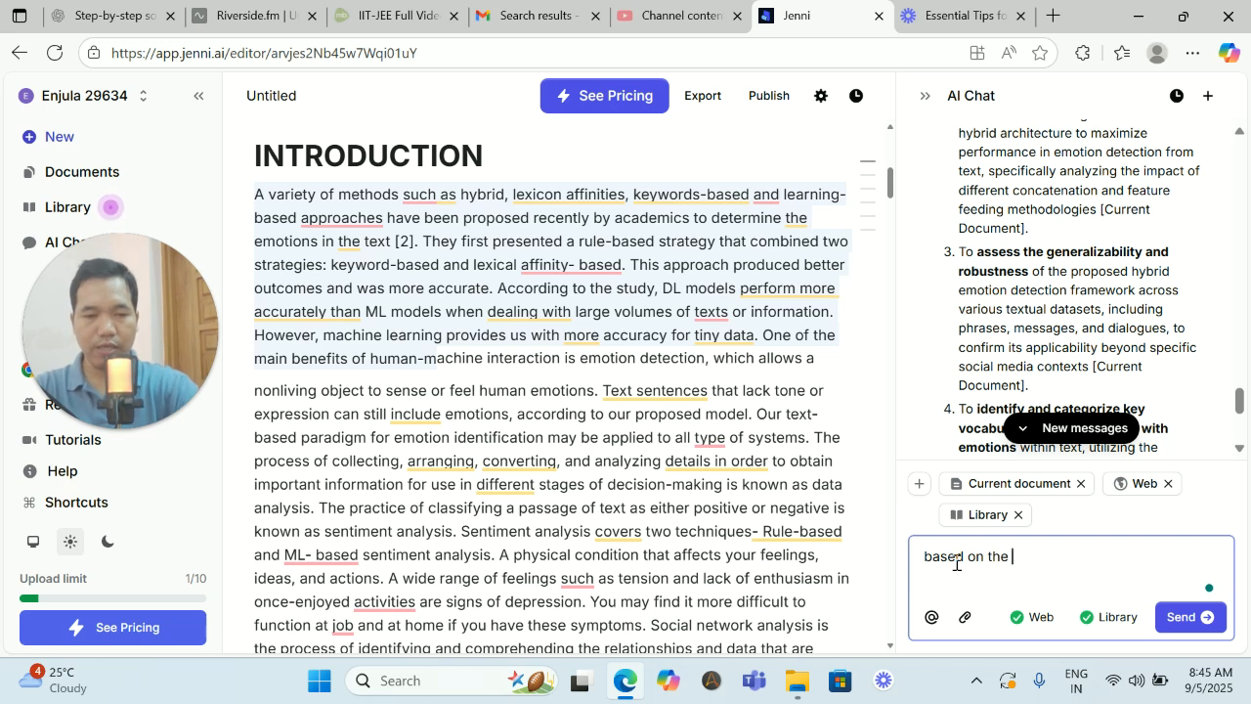
pyautogui.write('g')
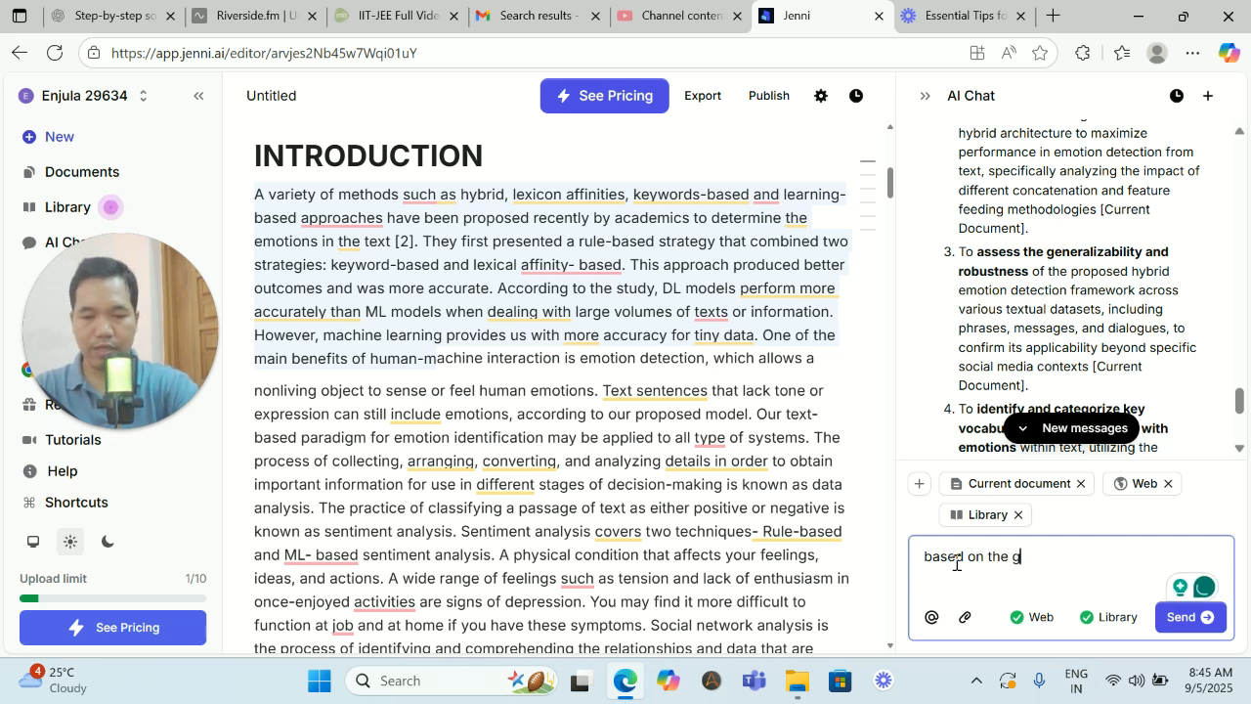
pyautogui.write('iven paper')
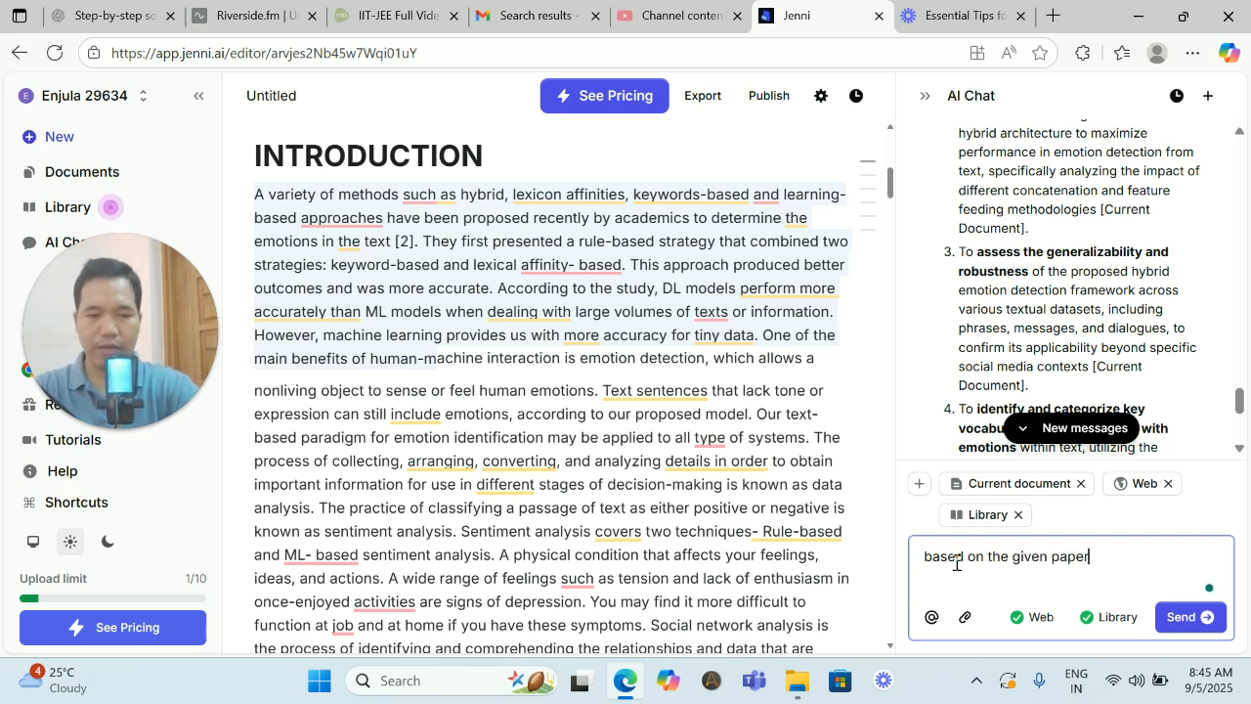
pyautogui.write(', I want to ')
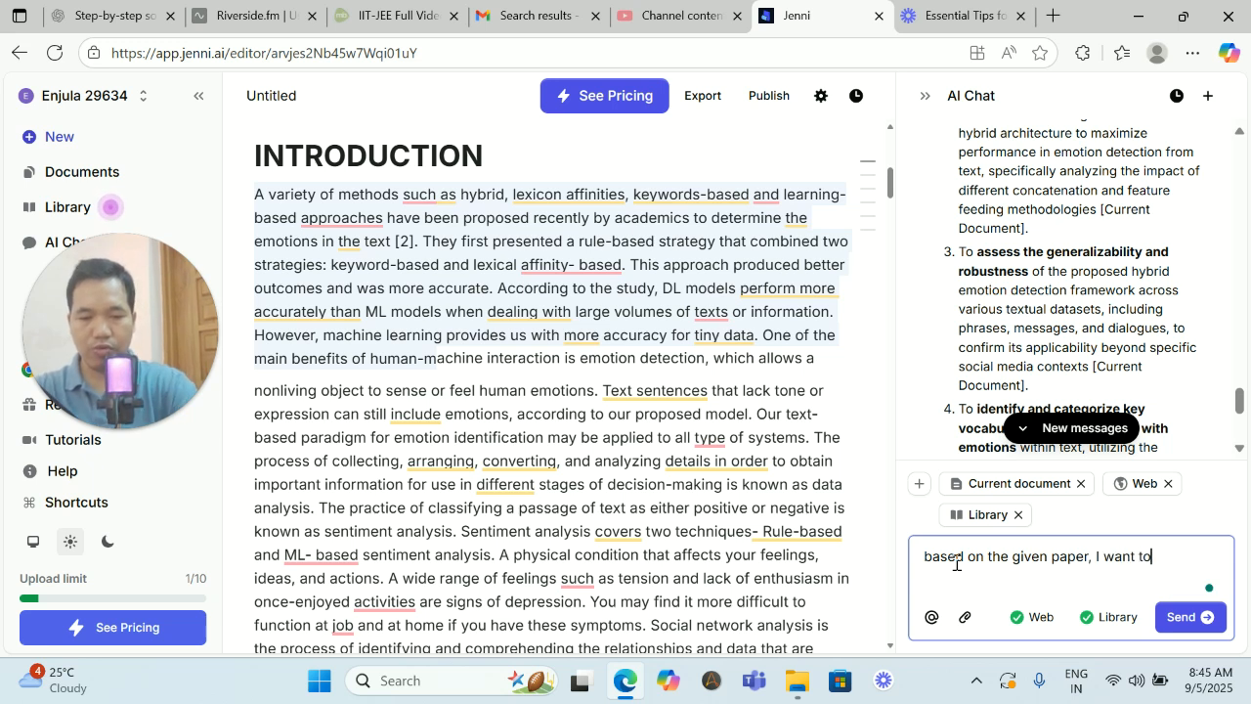
pyautogui.write('re-write the')
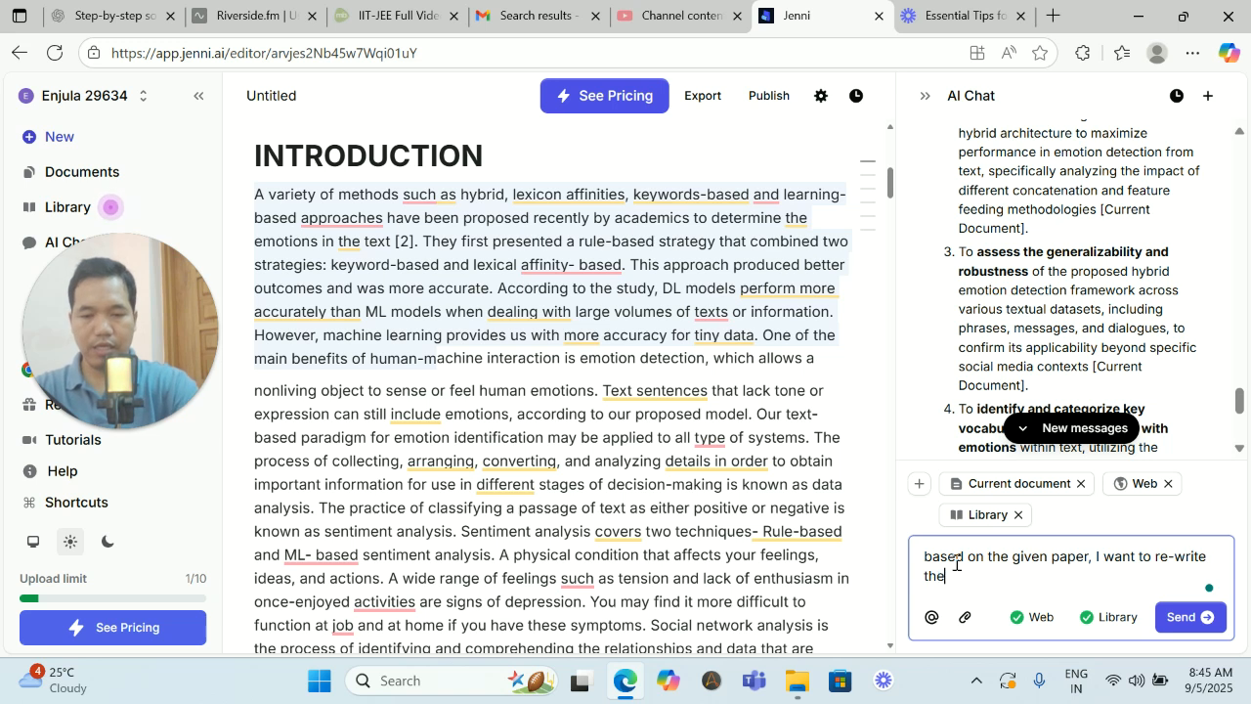
pyautogui.write(' introduc')
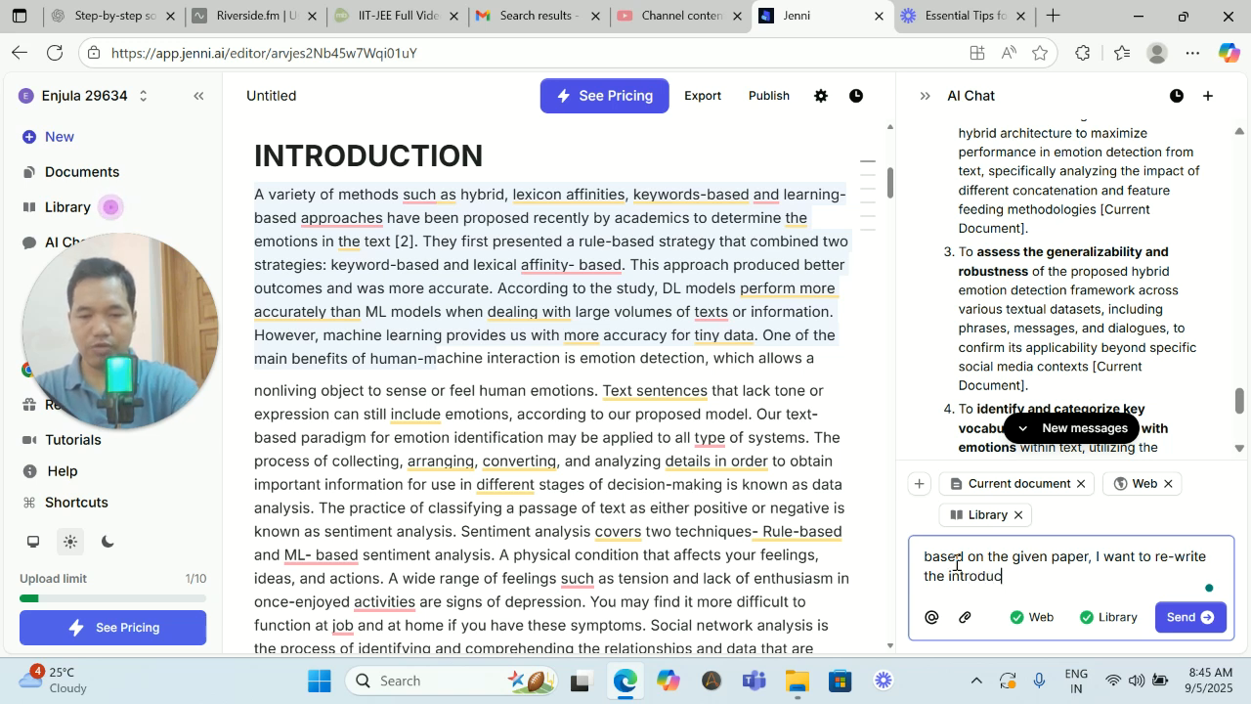
pyautogui.write('tion ')
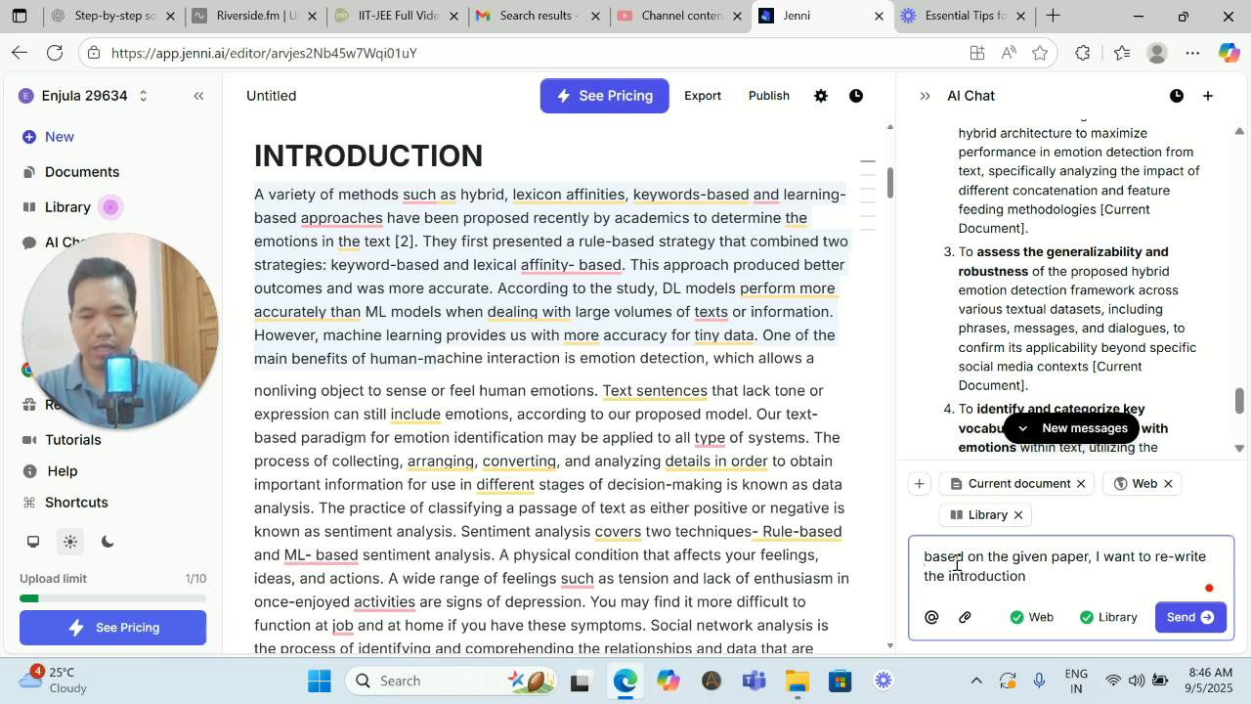
pyautogui.write('again')
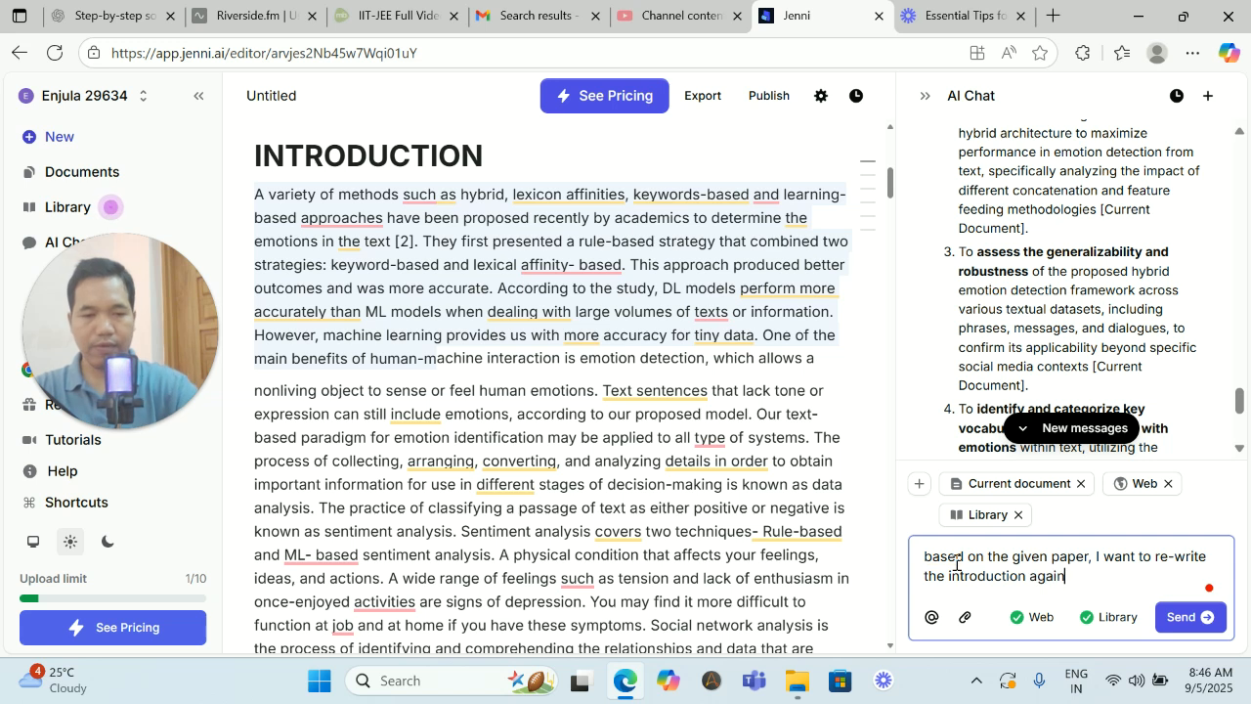
pyautogui.press('Return')
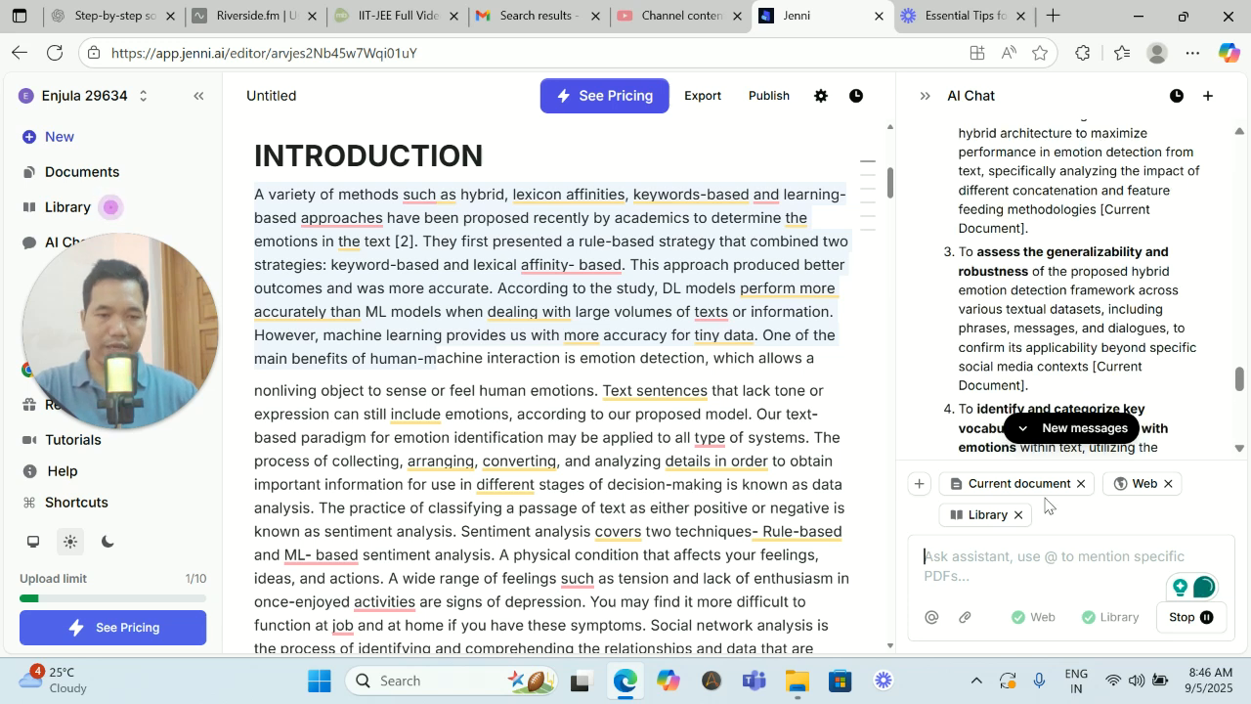
# - Accept the writing suggestion "affinity-based" for the wording in the Introduction's first paragraph
pyautogui.moveTo(569, 266)
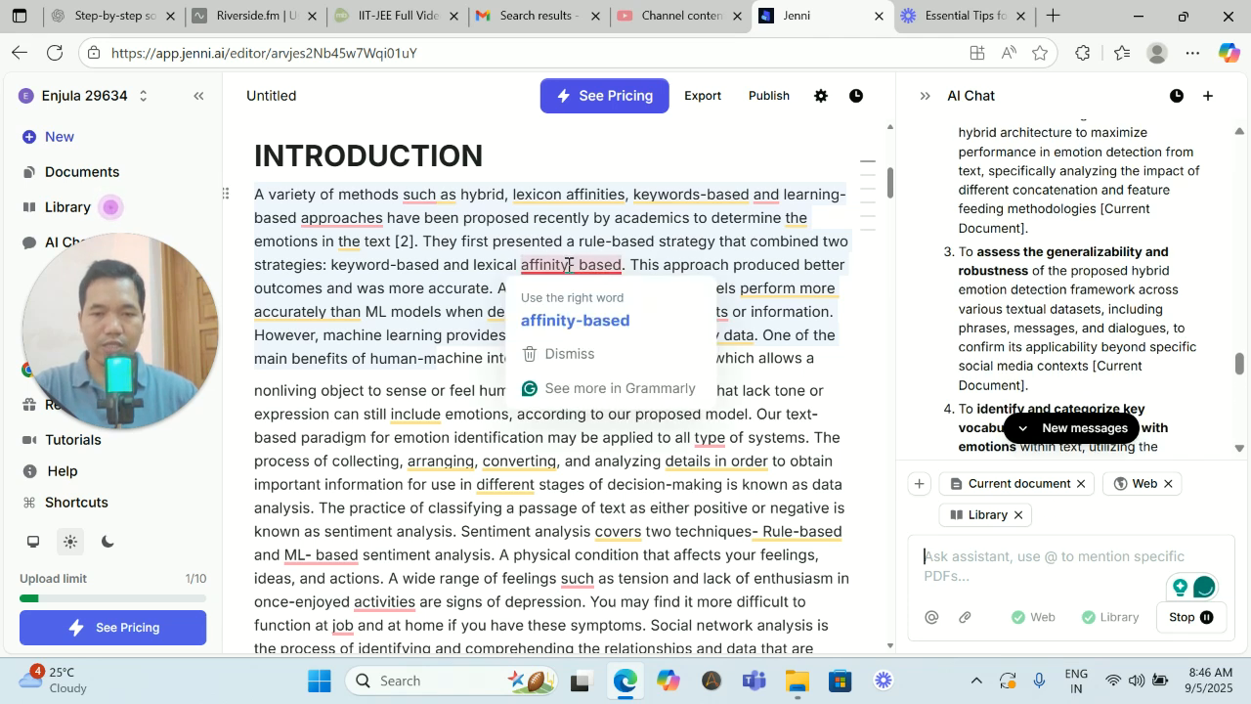
pyautogui.click(593, 320)
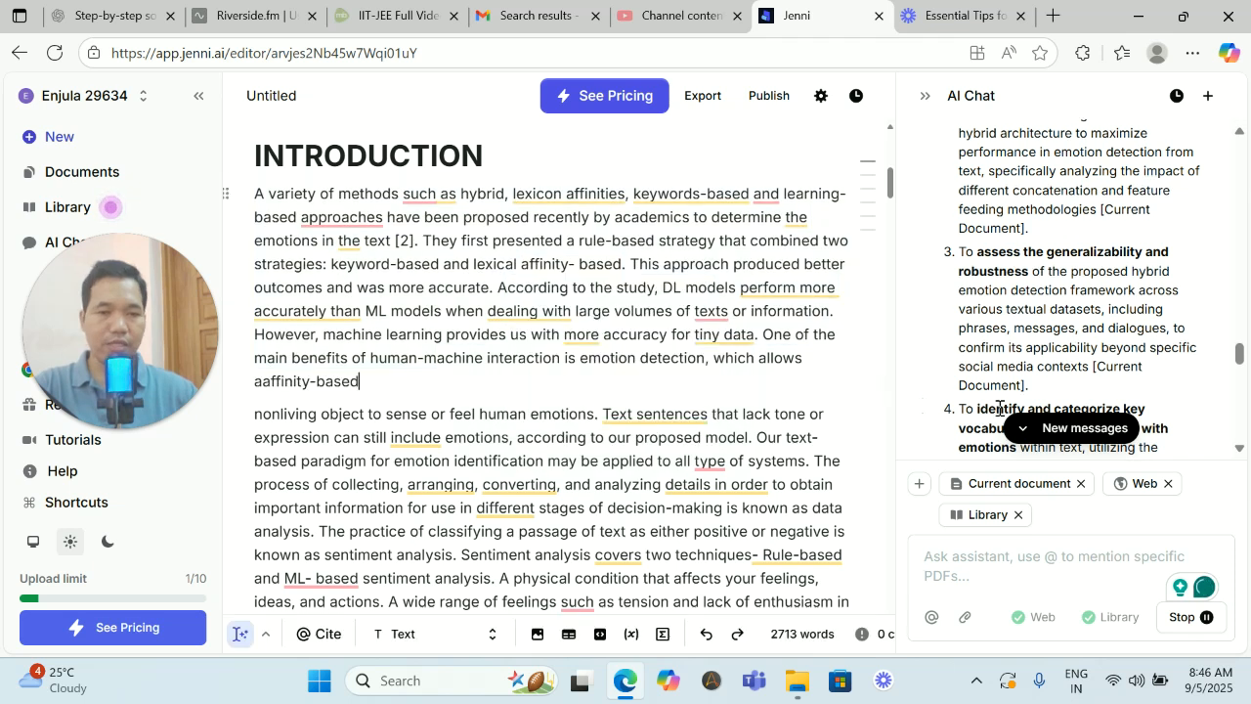
# - Read through the AI chat's key points for rewriting the introduction, including emotion detection, text-based challenges and limitations of prior approaches
pyautogui.scroll(-3, 1035, 325)
pyautogui.scroll(-2, 1037, 330)
pyautogui.scroll(1, 1038, 334)
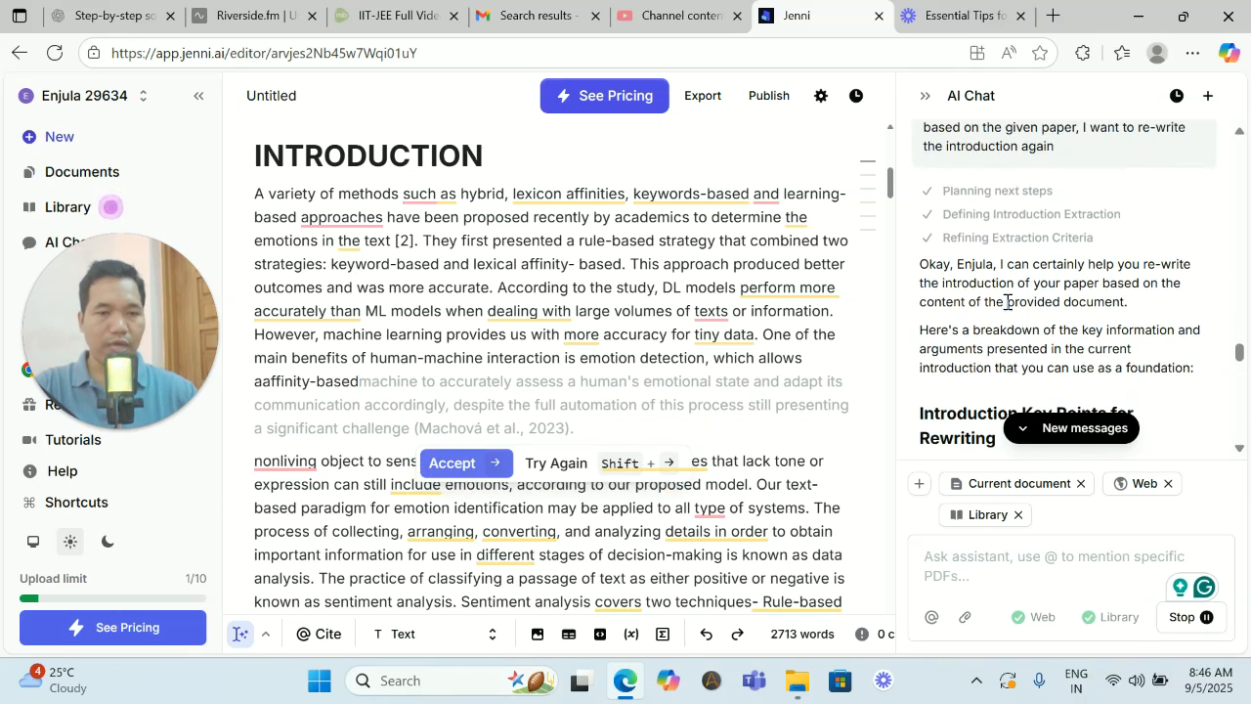
pyautogui.scroll(-3, 1035, 263)
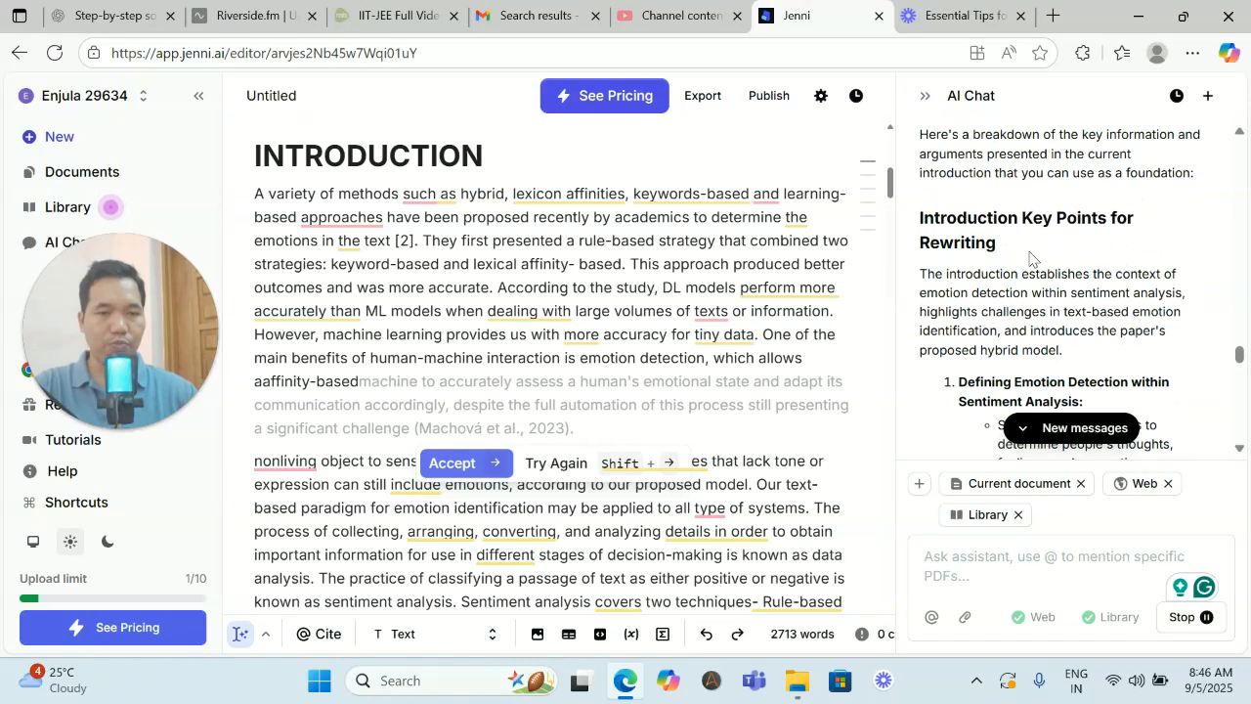
pyautogui.scroll(-1, 1002, 271)
pyautogui.scroll(-4, 993, 279)
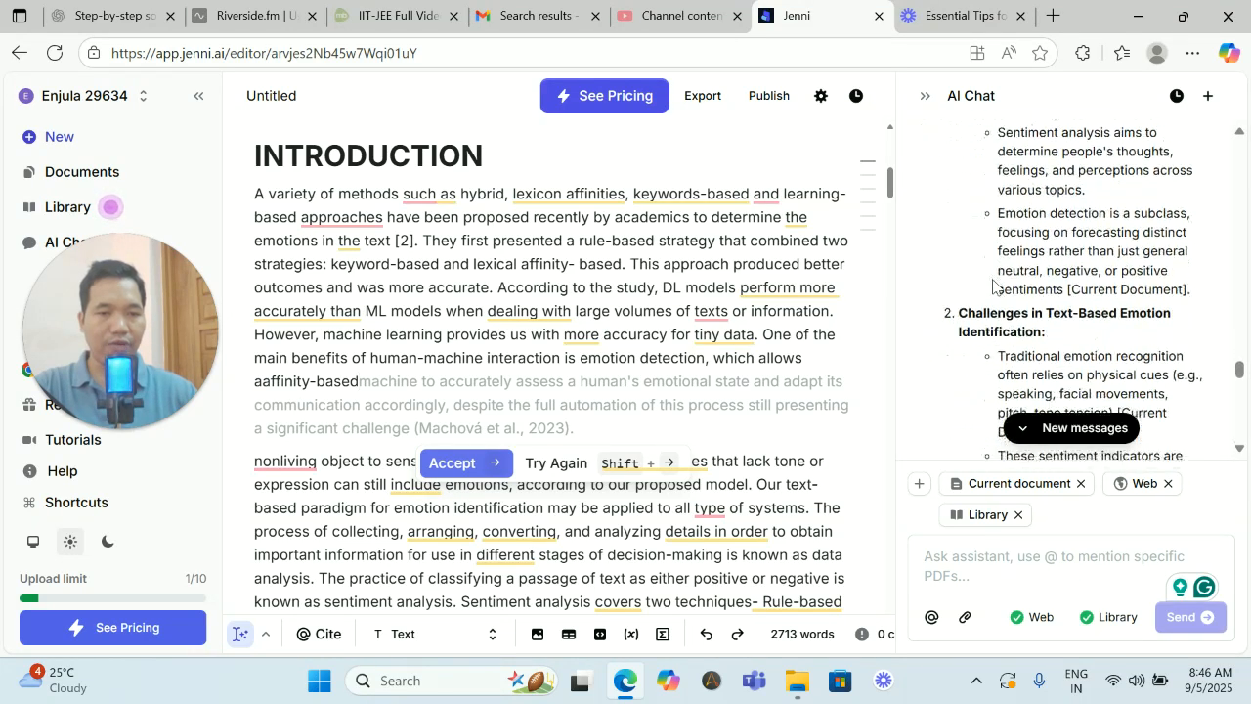
pyautogui.scroll(-3, 996, 282)
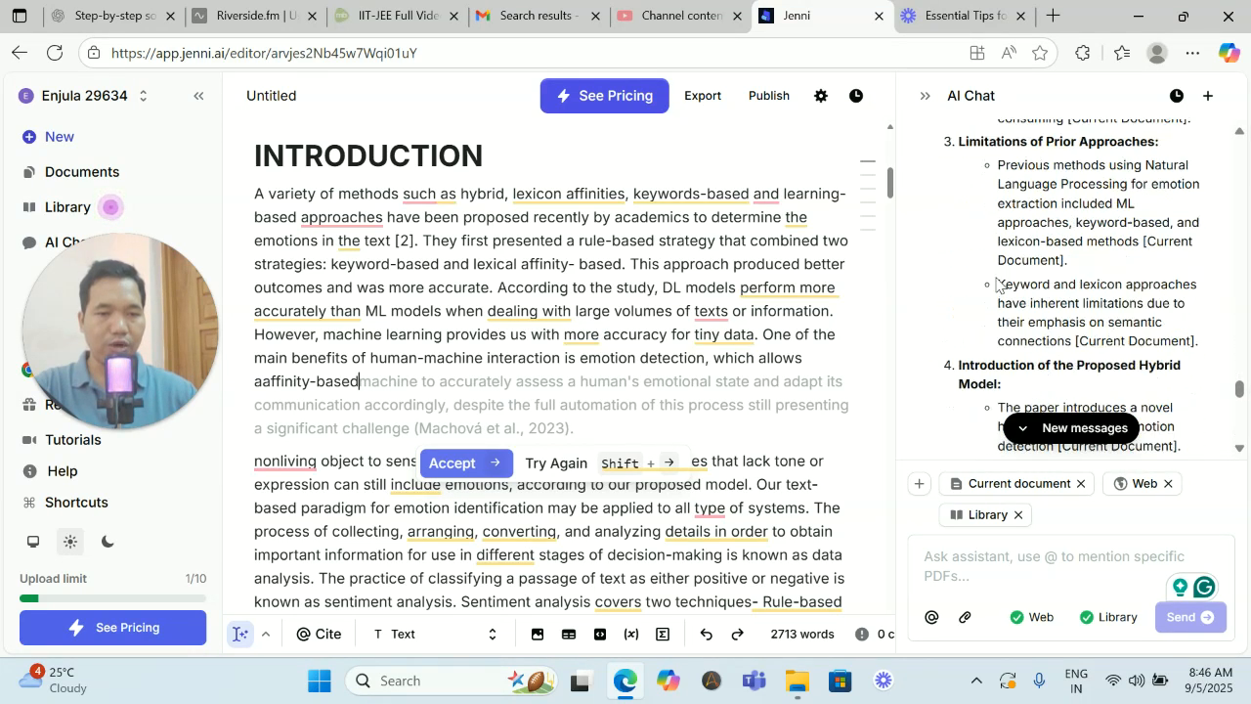
pyautogui.scroll(-1, 996, 283)
pyautogui.scroll(-6, 995, 284)
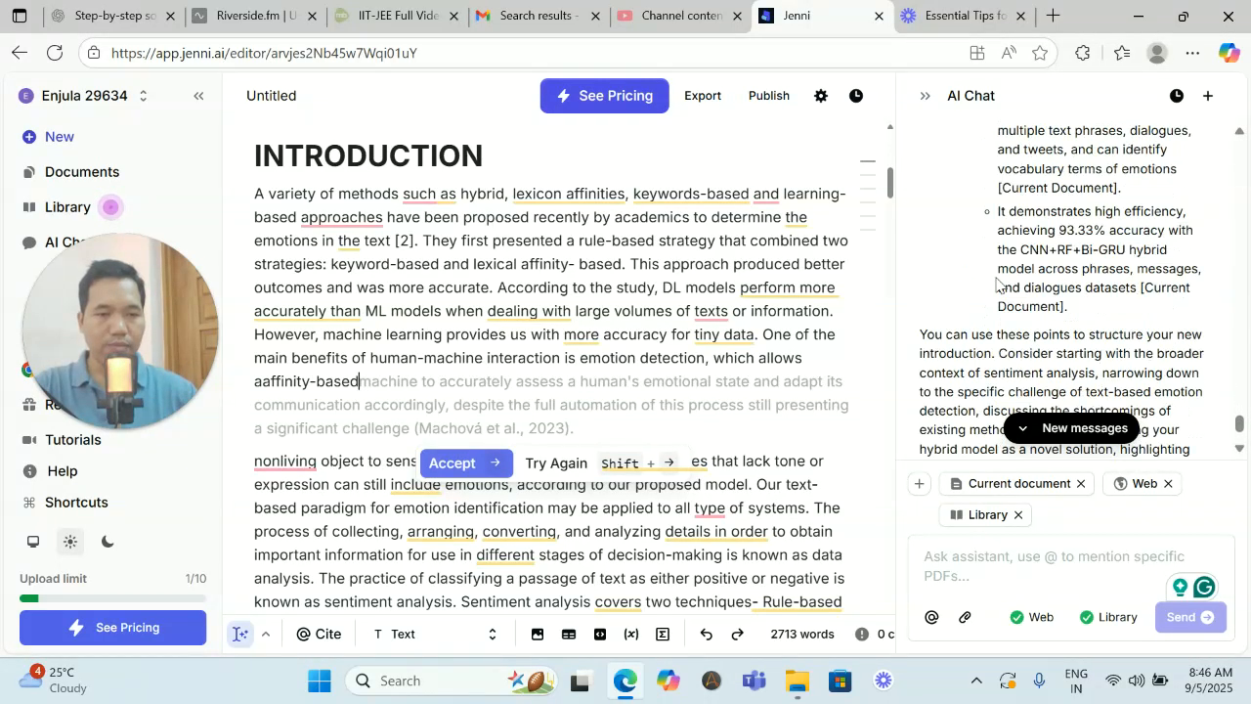
pyautogui.scroll(-1, 995, 284)
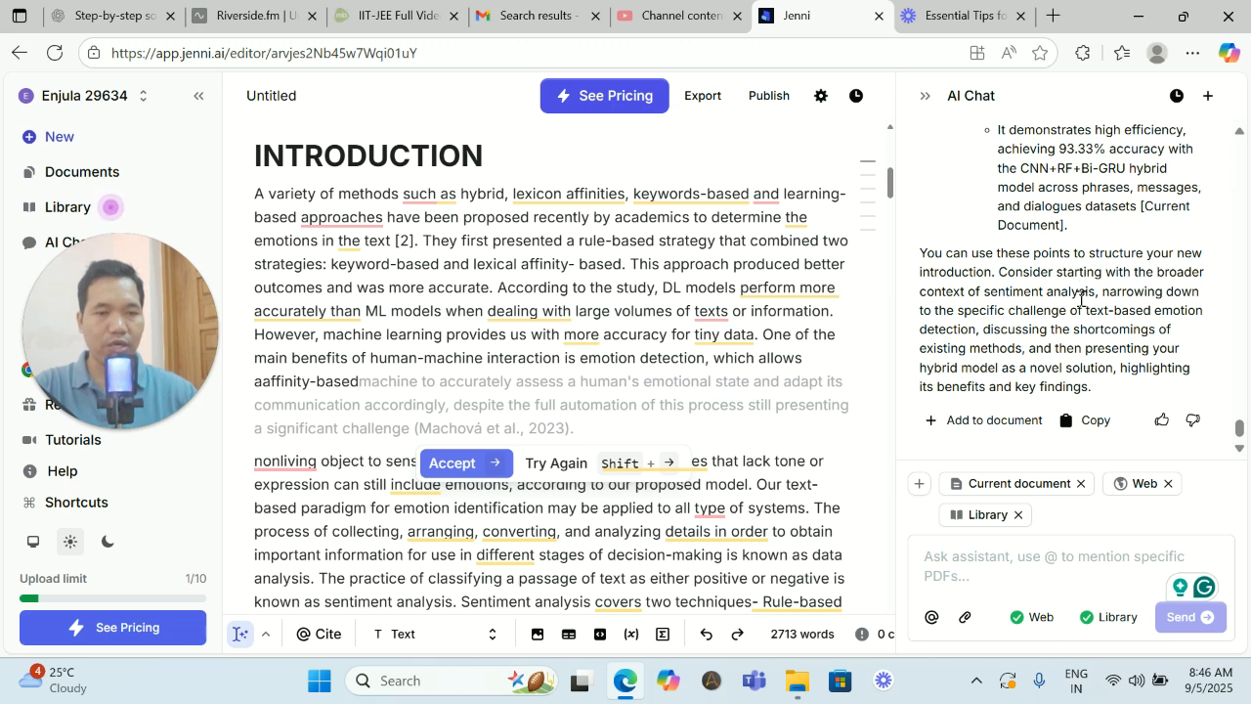
pyautogui.scroll(15, 1061, 285)
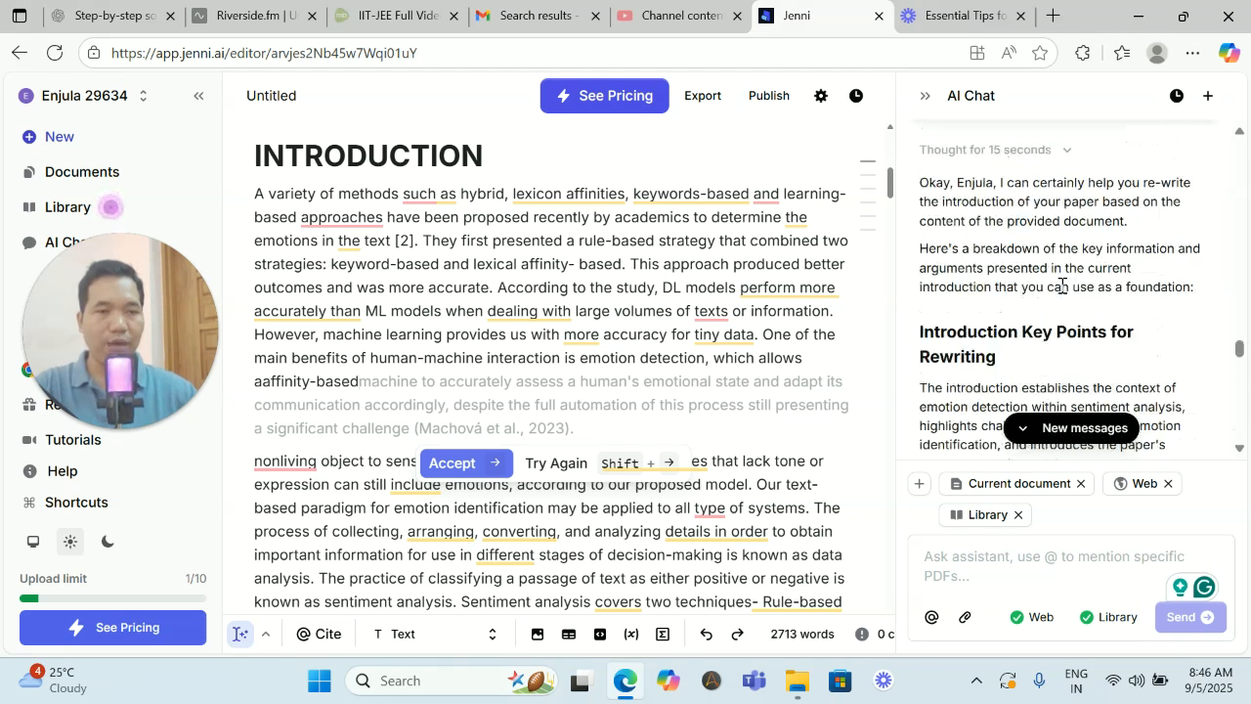
pyautogui.scroll(-3, 1061, 289)
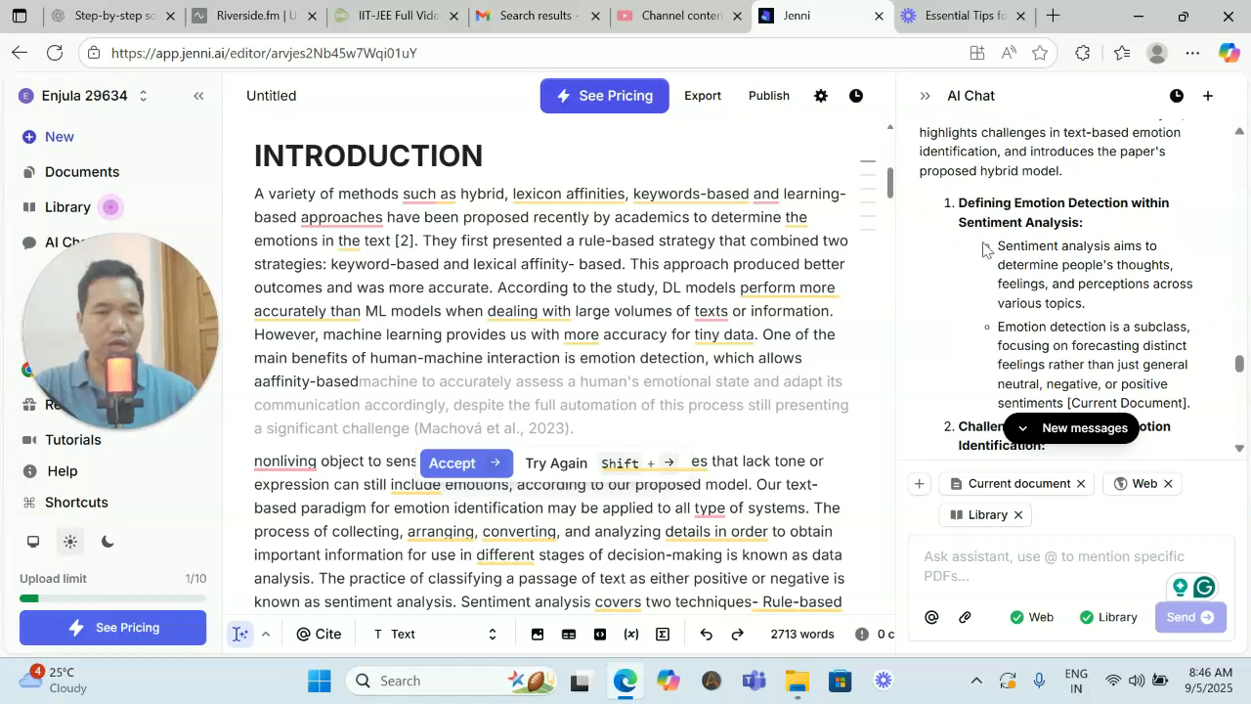
pyautogui.moveTo(962, 202); pyautogui.dragTo(1157, 249)
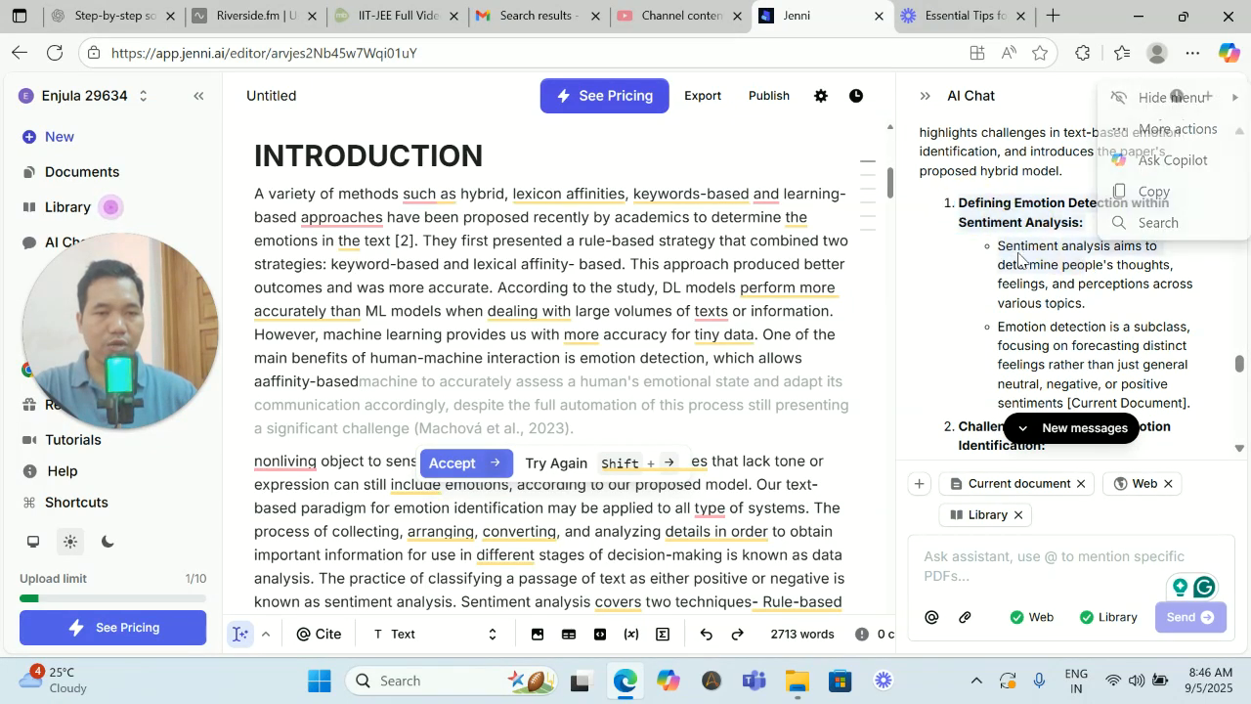
pyautogui.scroll(-2, 1026, 252)
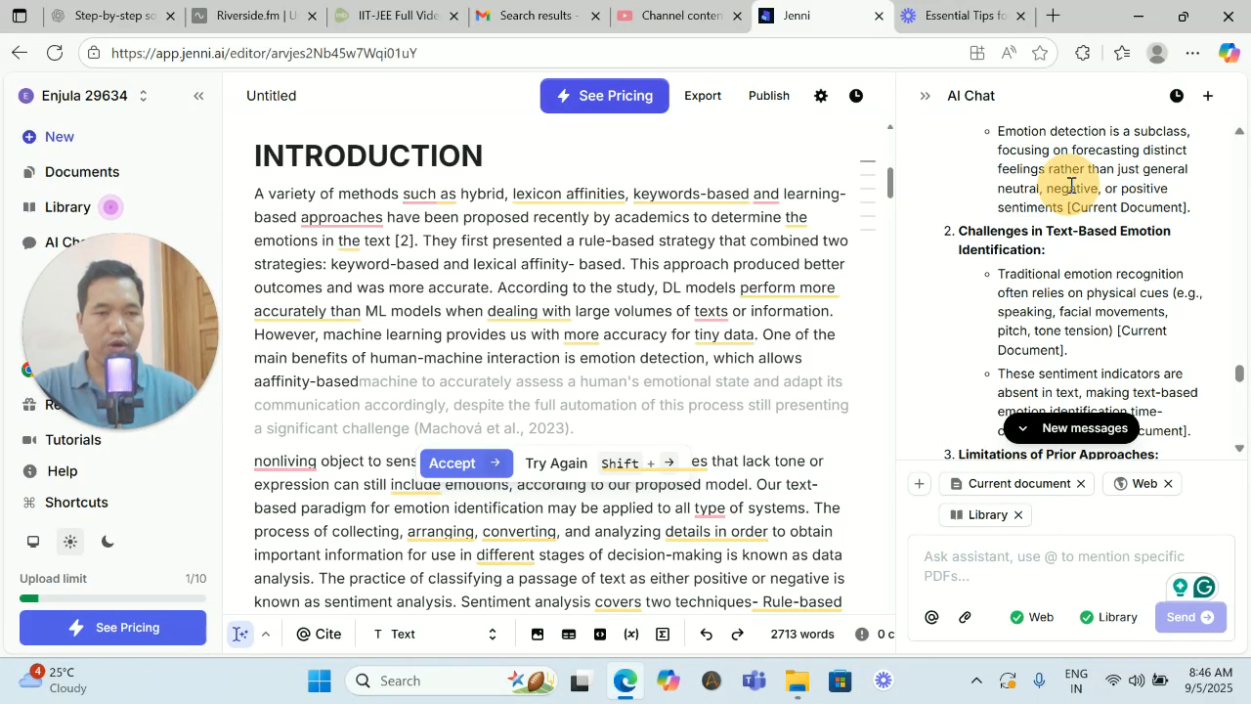
pyautogui.scroll(-2, 1089, 203)
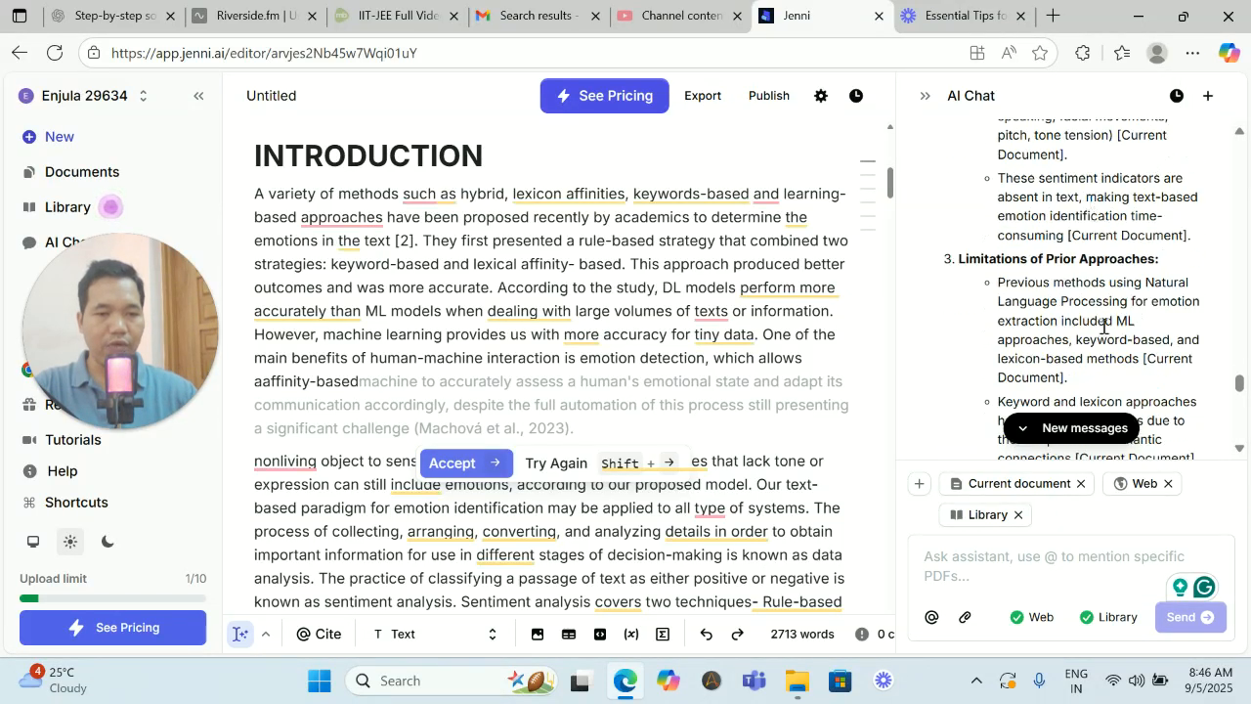
# - Ask the AI chat "give brieft explanation on sl. no." for one numbered point and look through the reply
pyautogui.click(970, 550)
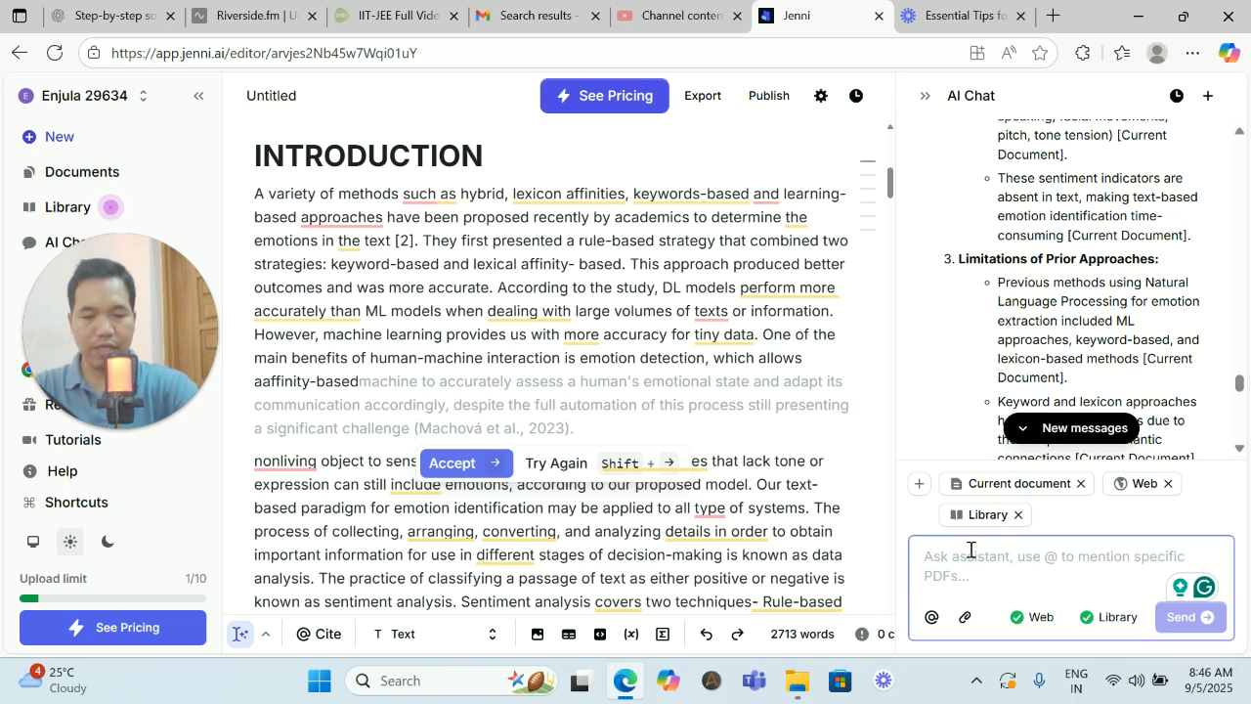
pyautogui.write('give b')
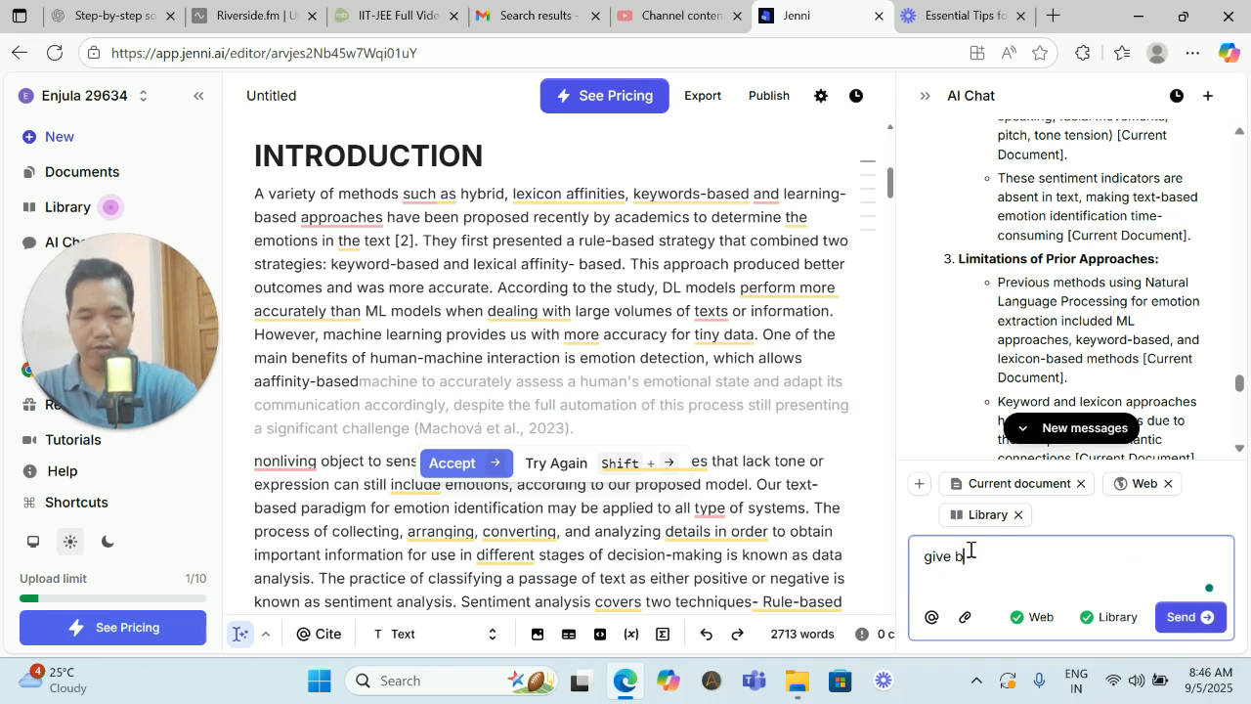
pyautogui.write('rieft ')
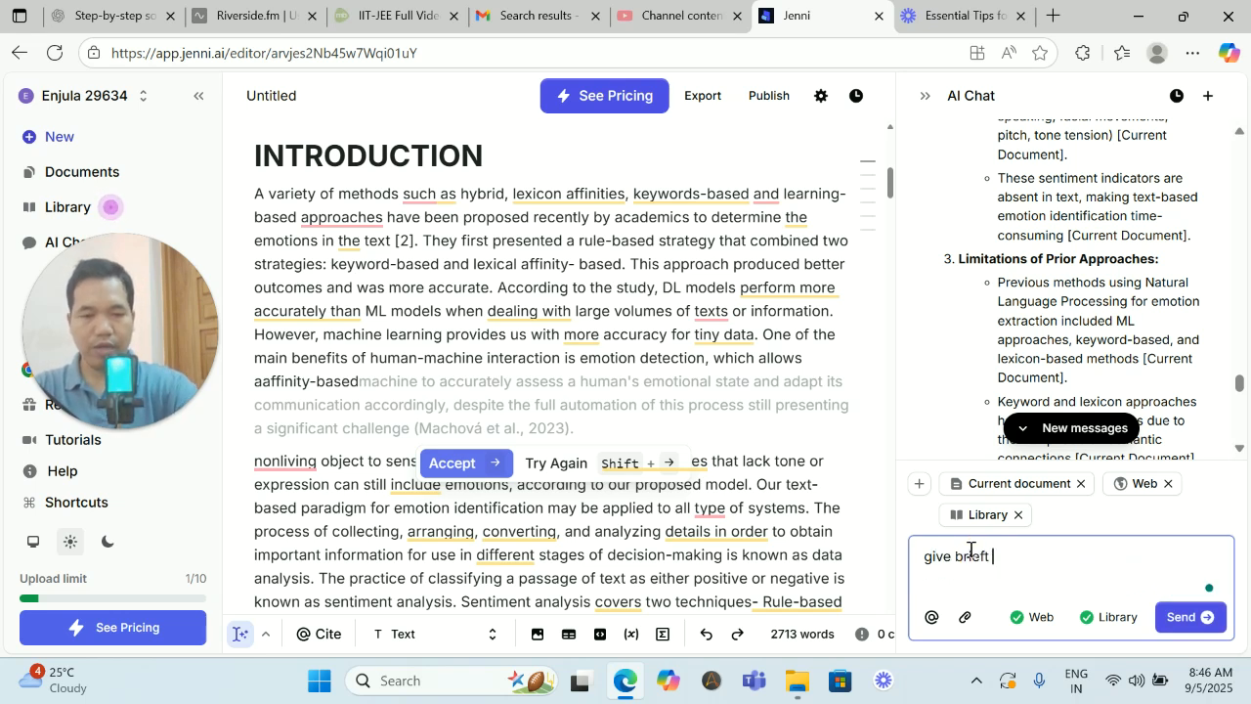
pyautogui.write('explani')
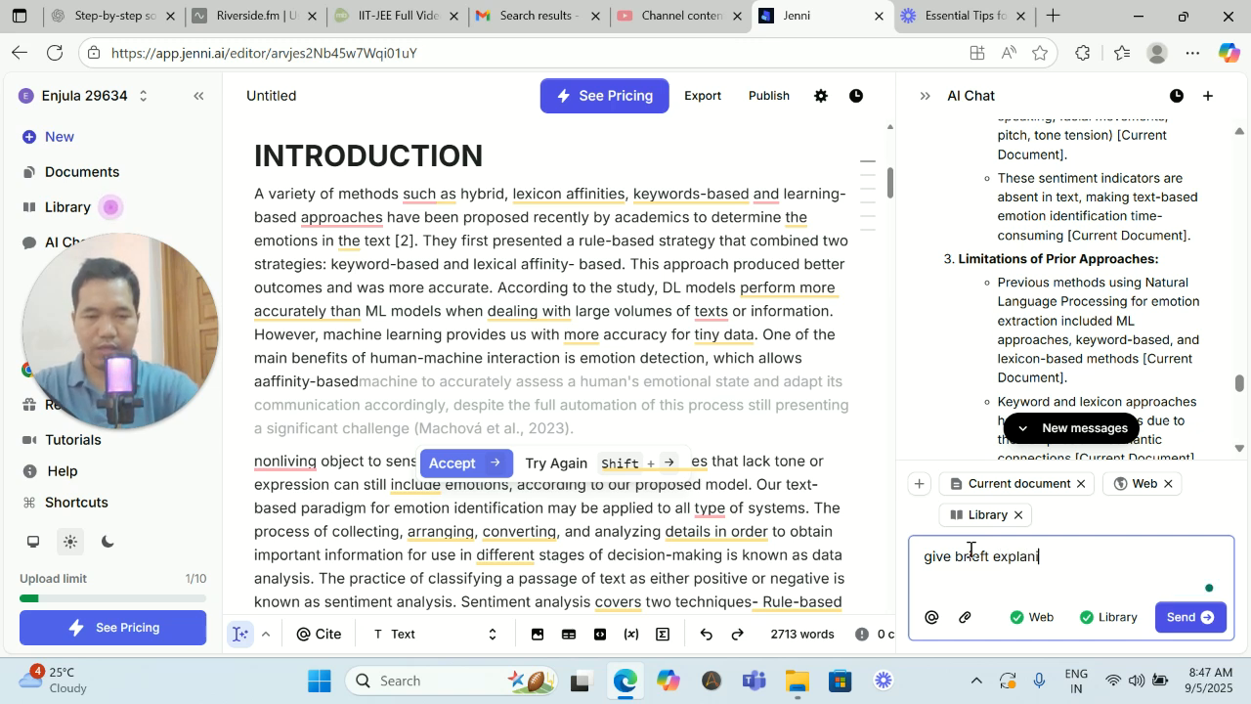
pyautogui.press('BackSpace')
pyautogui.write('ation o')
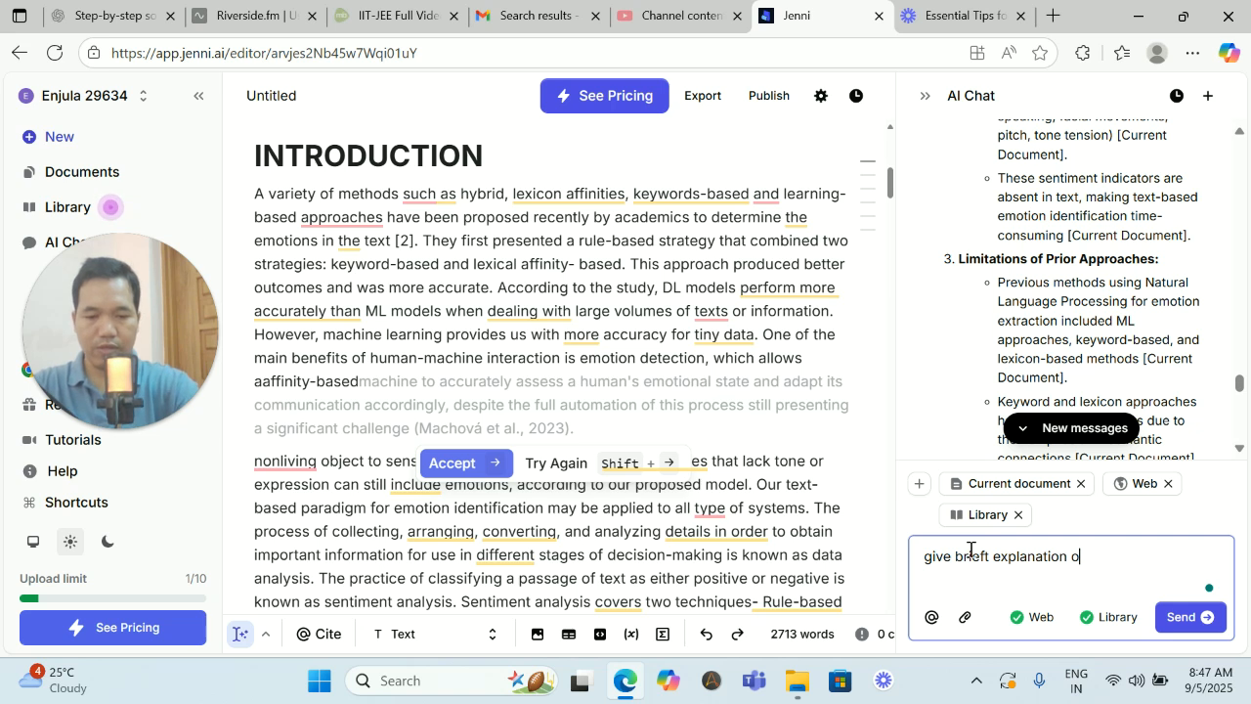
pyautogui.write('n sl. no.')
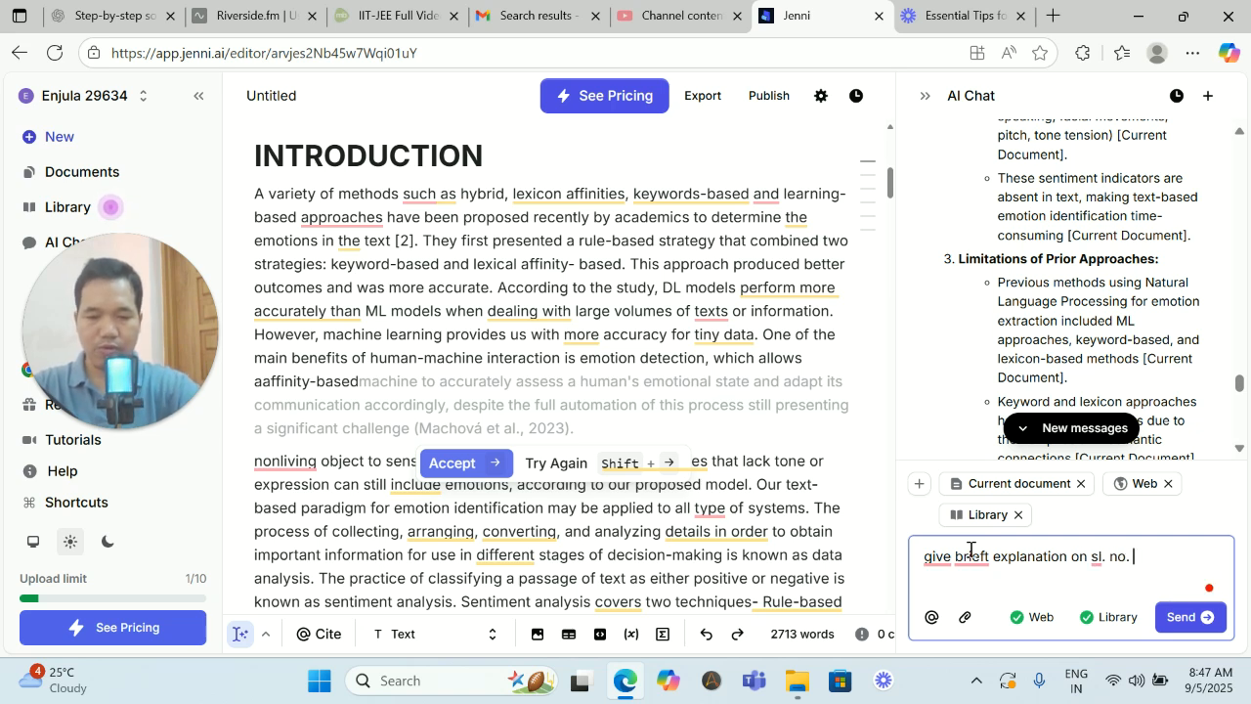
pyautogui.press('Return')
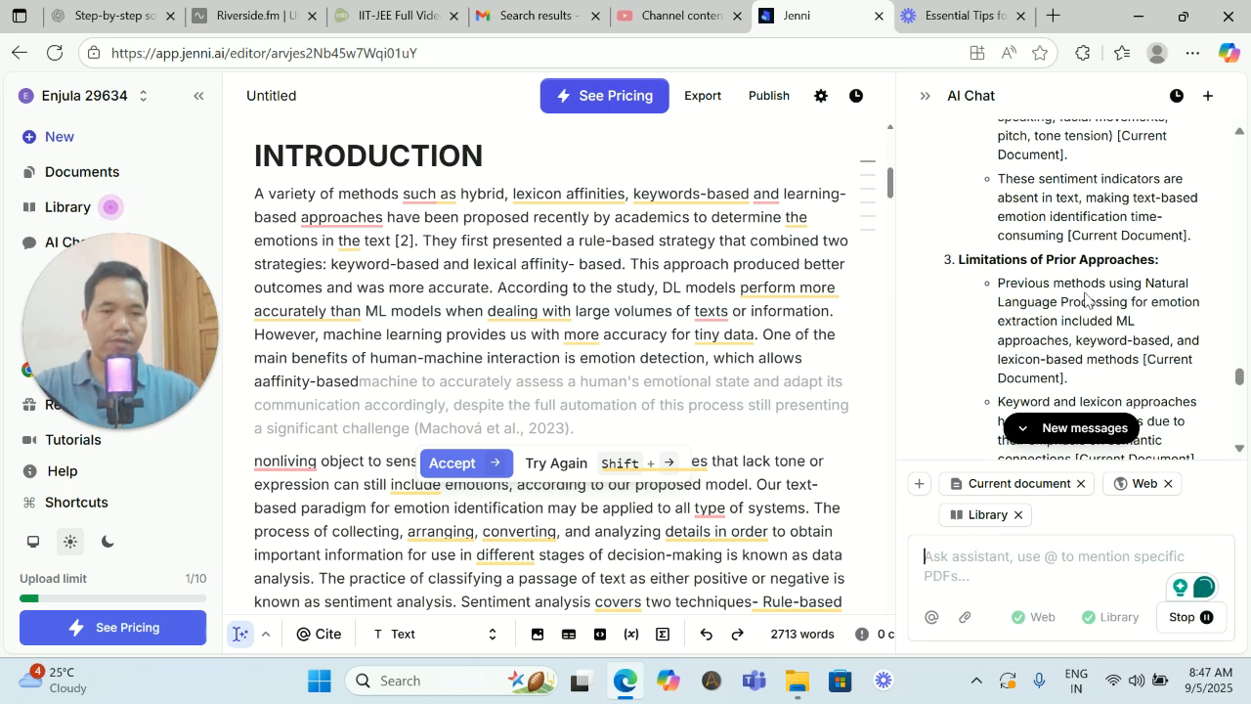
pyautogui.scroll(-9, 1084, 293)
pyautogui.scroll(-10, 1085, 313)
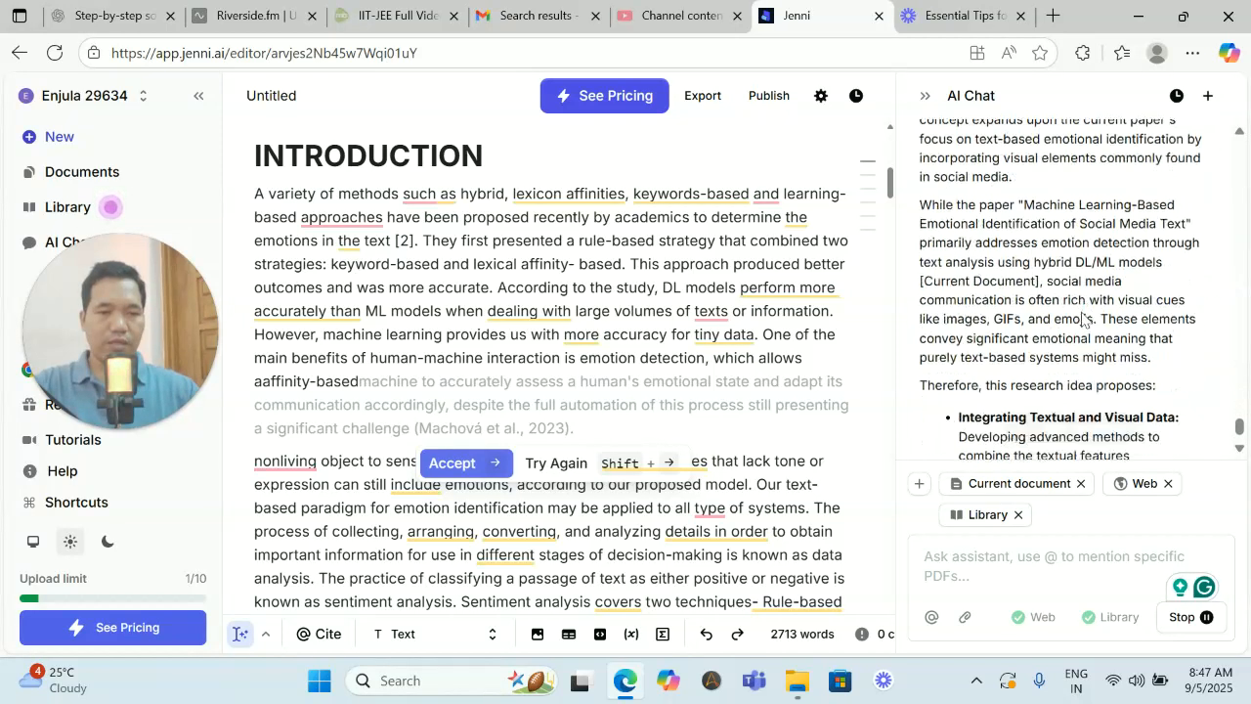
# - Read the AI chat's explanation of the research idea, covering textual and visual data integration, ambiguity and sarcasm, and fusion techniques
pyautogui.scroll(-2, 1035, 307)
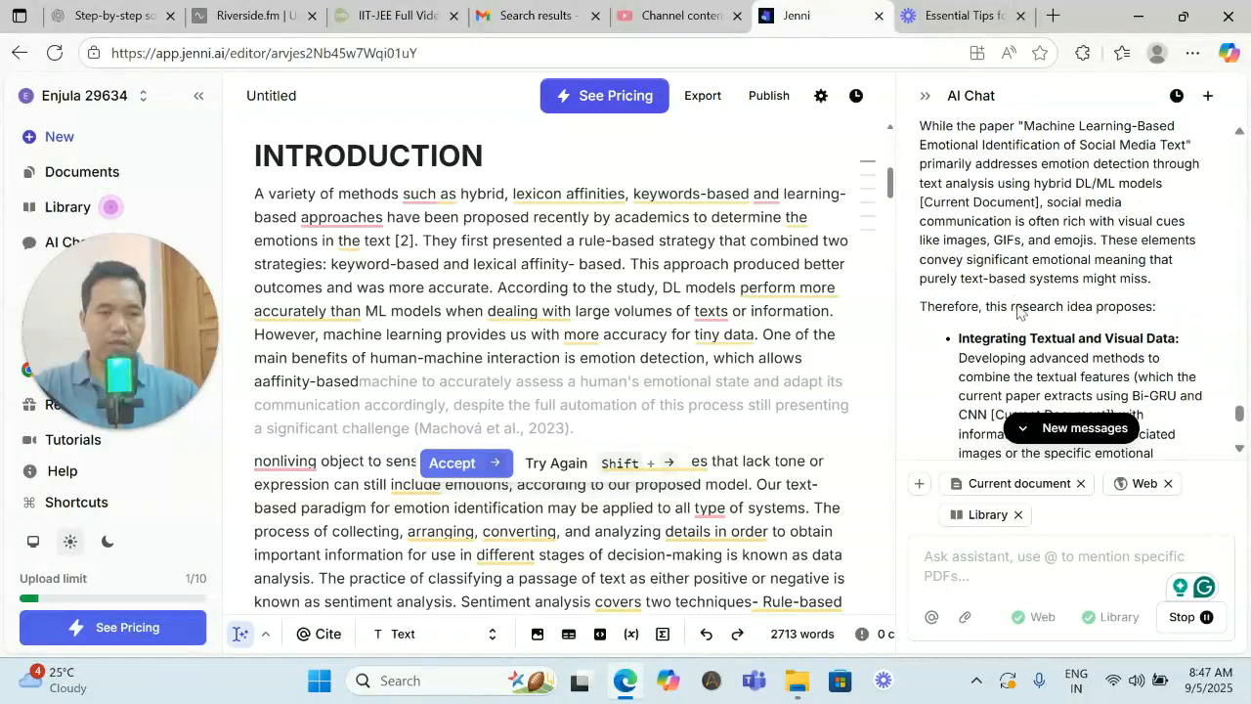
pyautogui.scroll(-4, 1016, 303)
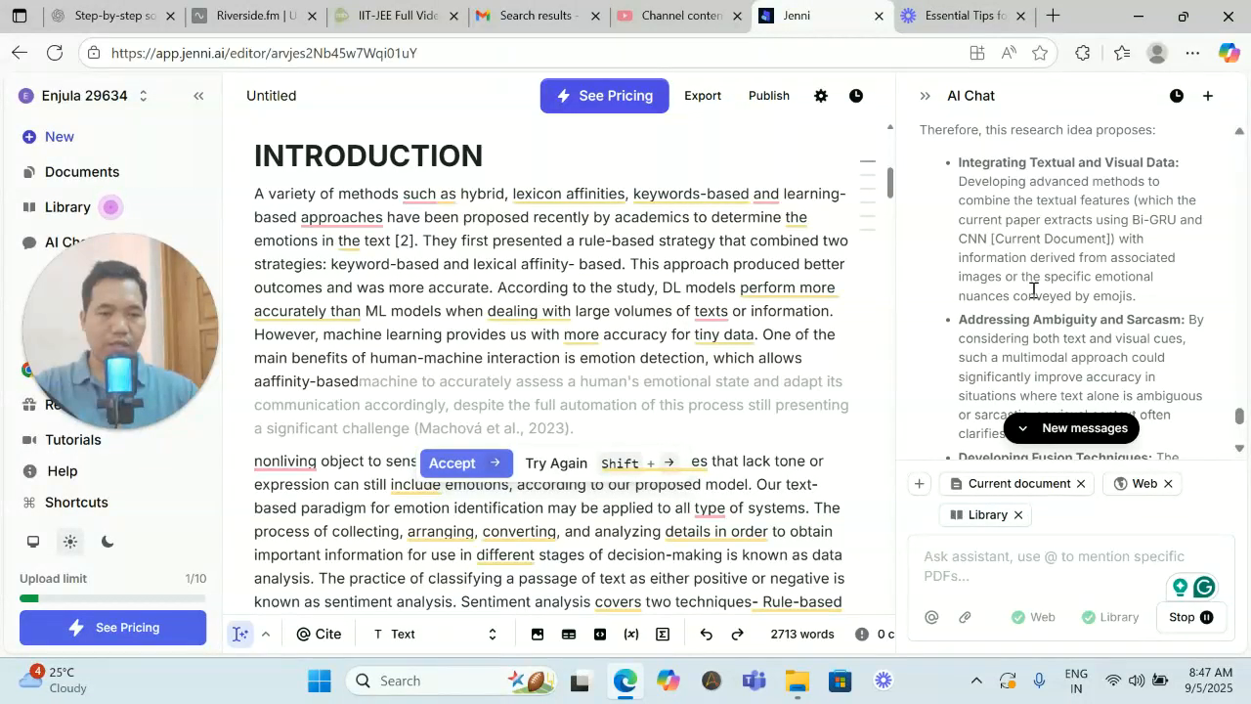
pyautogui.scroll(-5, 1033, 292)
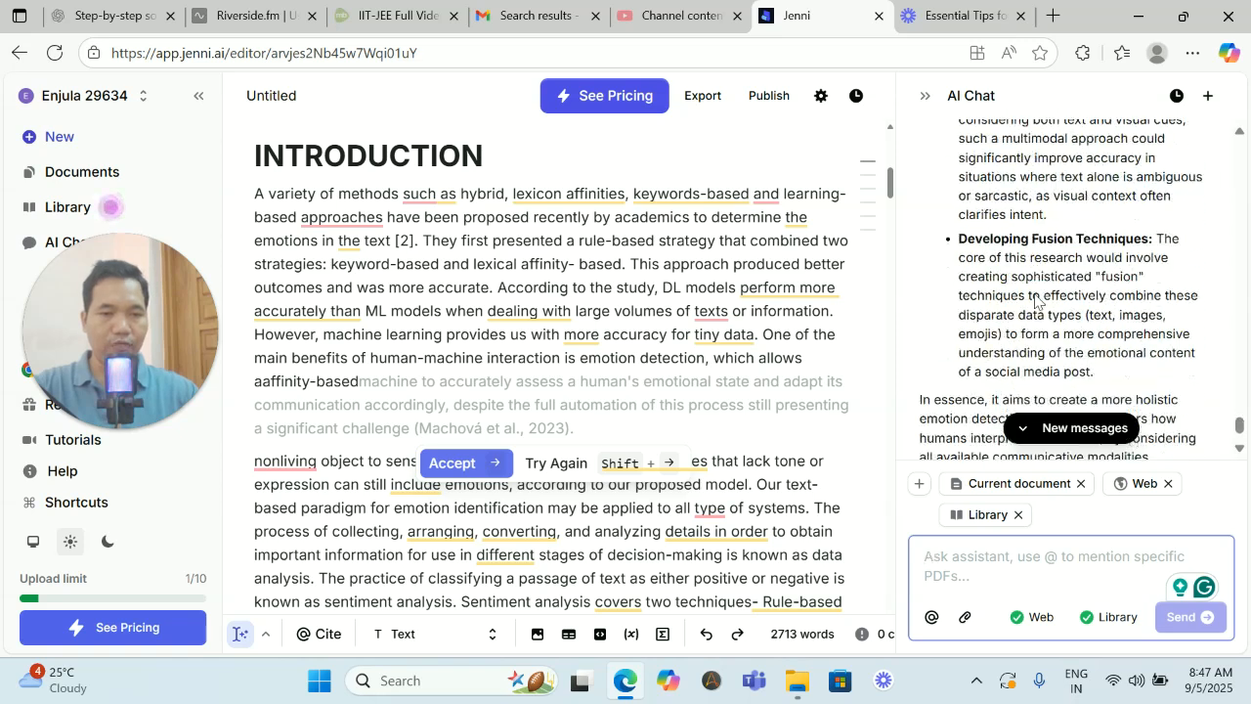
pyautogui.scroll(-4, 1035, 294)
pyautogui.scroll(7, 1036, 297)
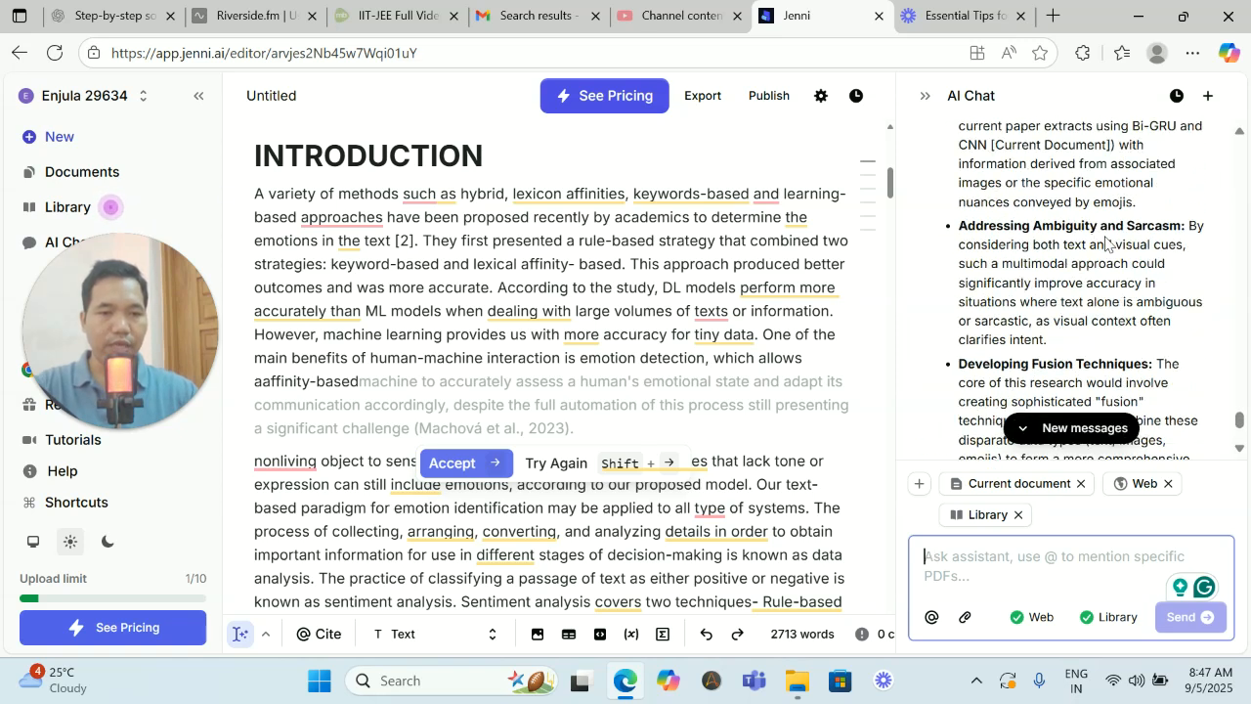
pyautogui.scroll(4, 1107, 244)
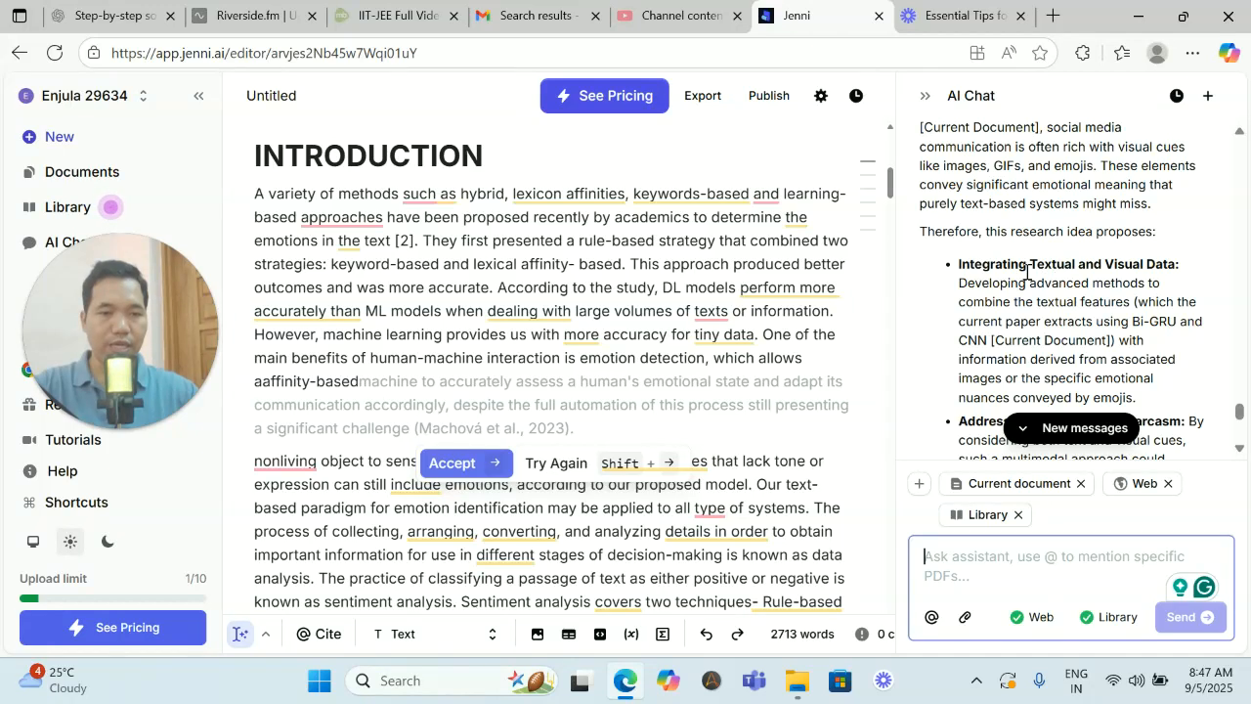
pyautogui.scroll(-7, 1069, 275)
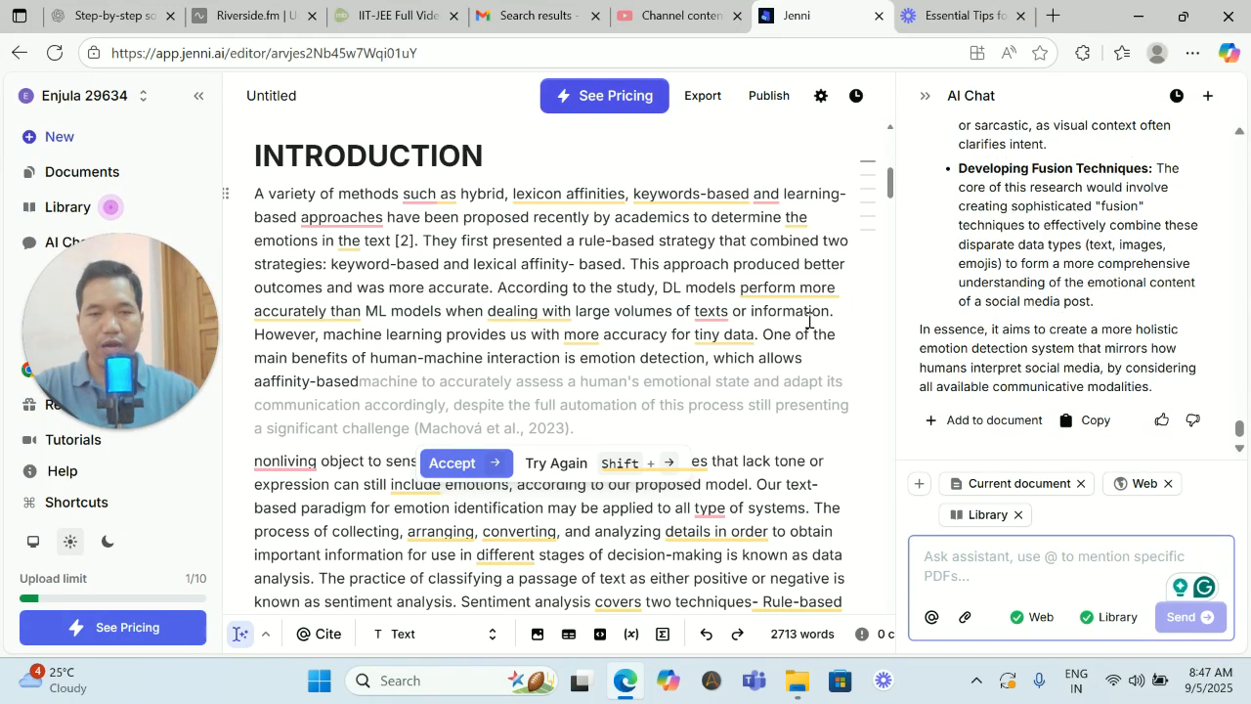
# - Accept three successive AI-suggested continuations with their 2023, 2018 and 2022 citations at the end of the Introduction's first paragraph
pyautogui.click(447, 463)
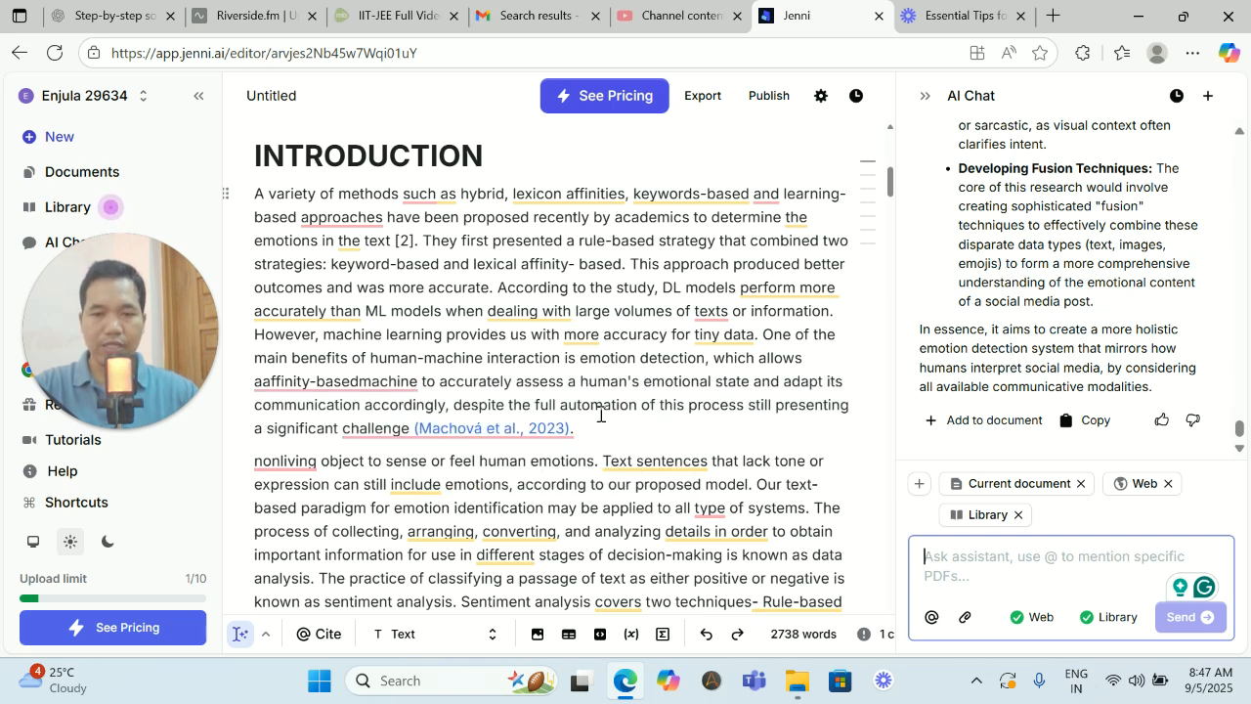
pyautogui.scroll(2, 601, 414)
pyautogui.scroll(-3, 600, 415)
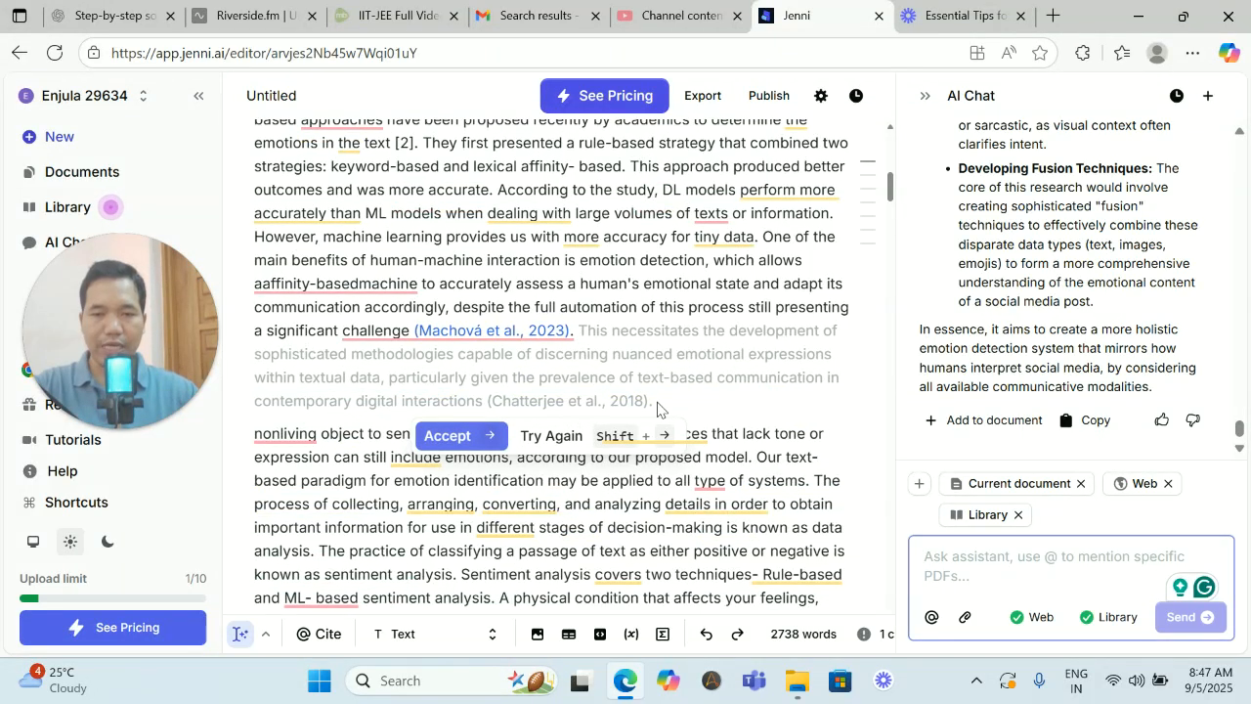
pyautogui.click(467, 443)
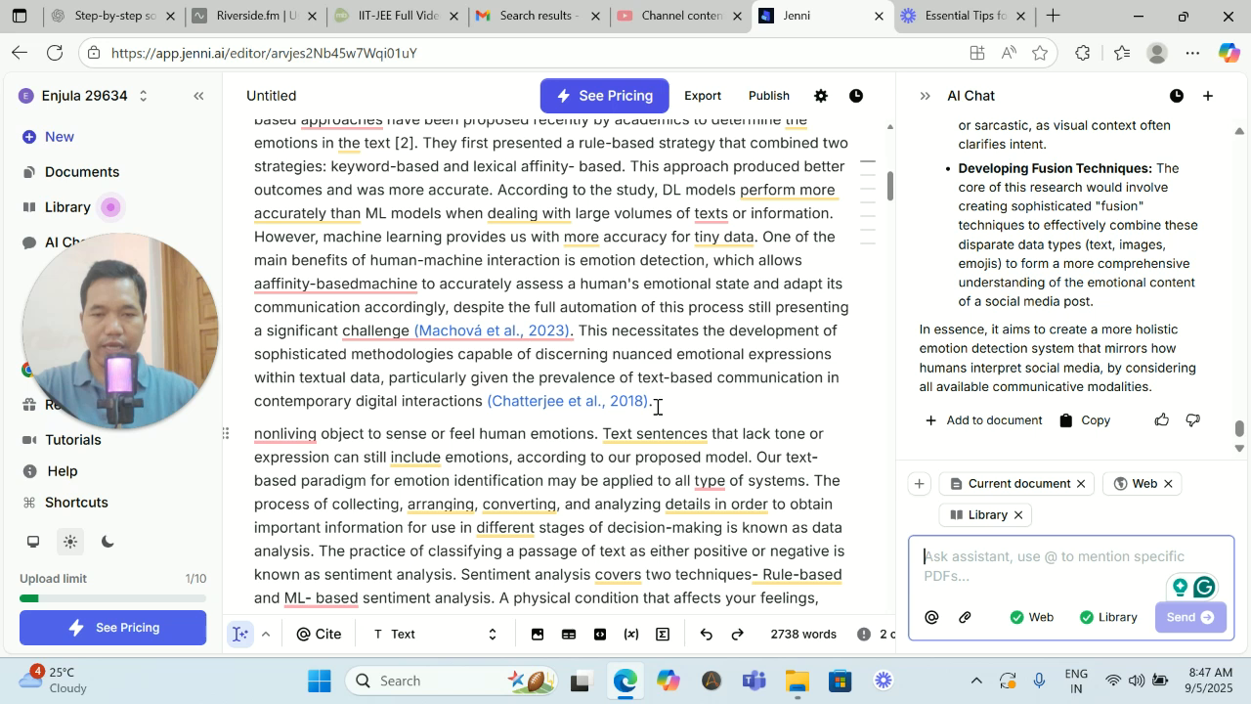
pyautogui.scroll(-2, 661, 405)
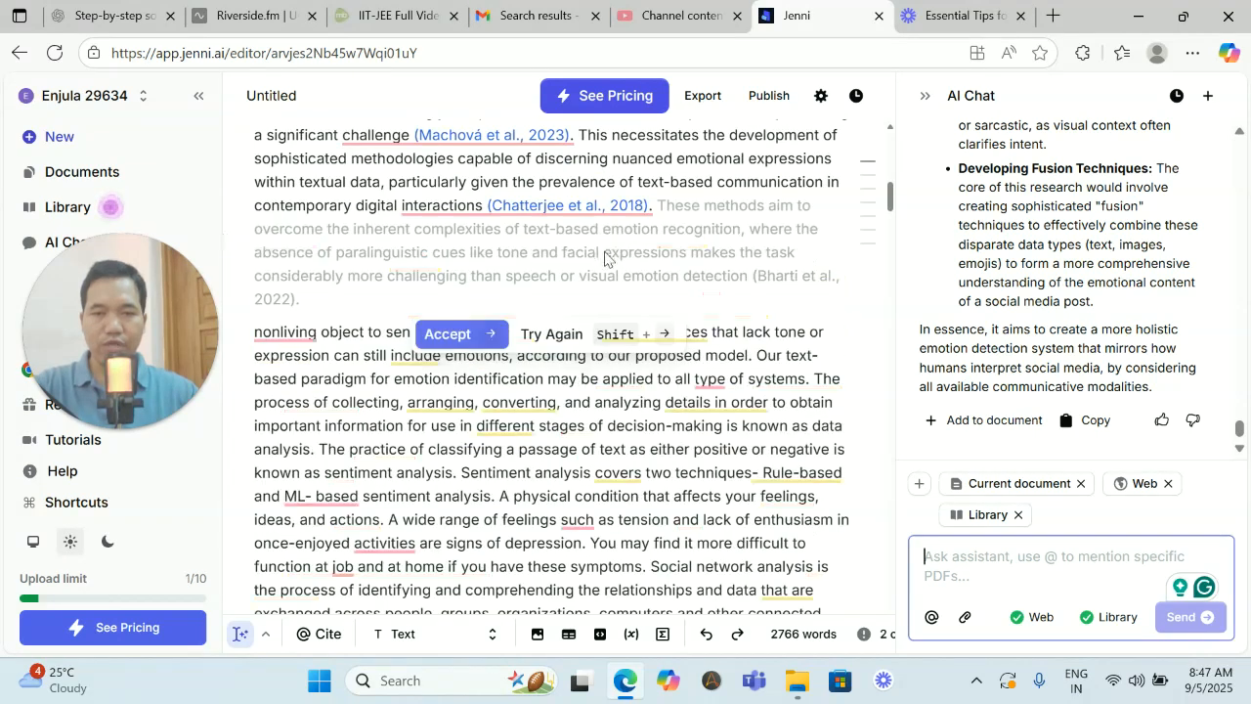
pyautogui.click(476, 336)
# - Look over the extended Introduction and the beginning of the Literature Review
pyautogui.scroll(2, 749, 258)
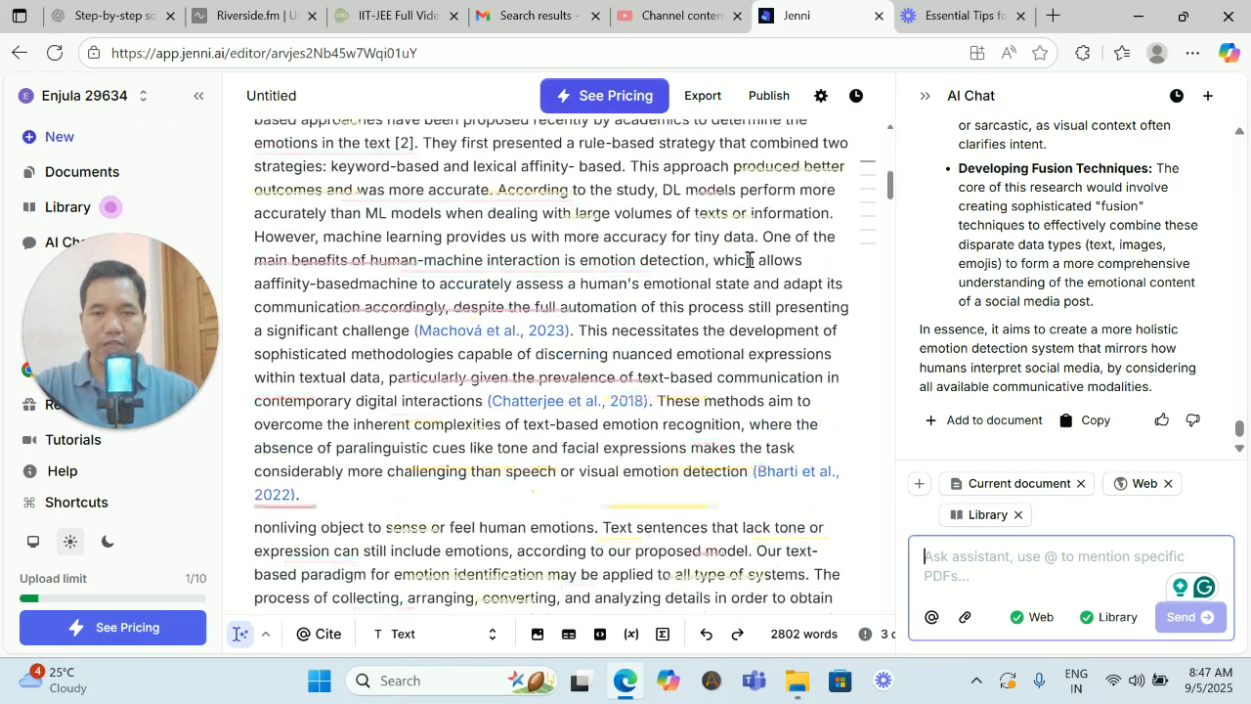
pyautogui.scroll(3, 472, 329)
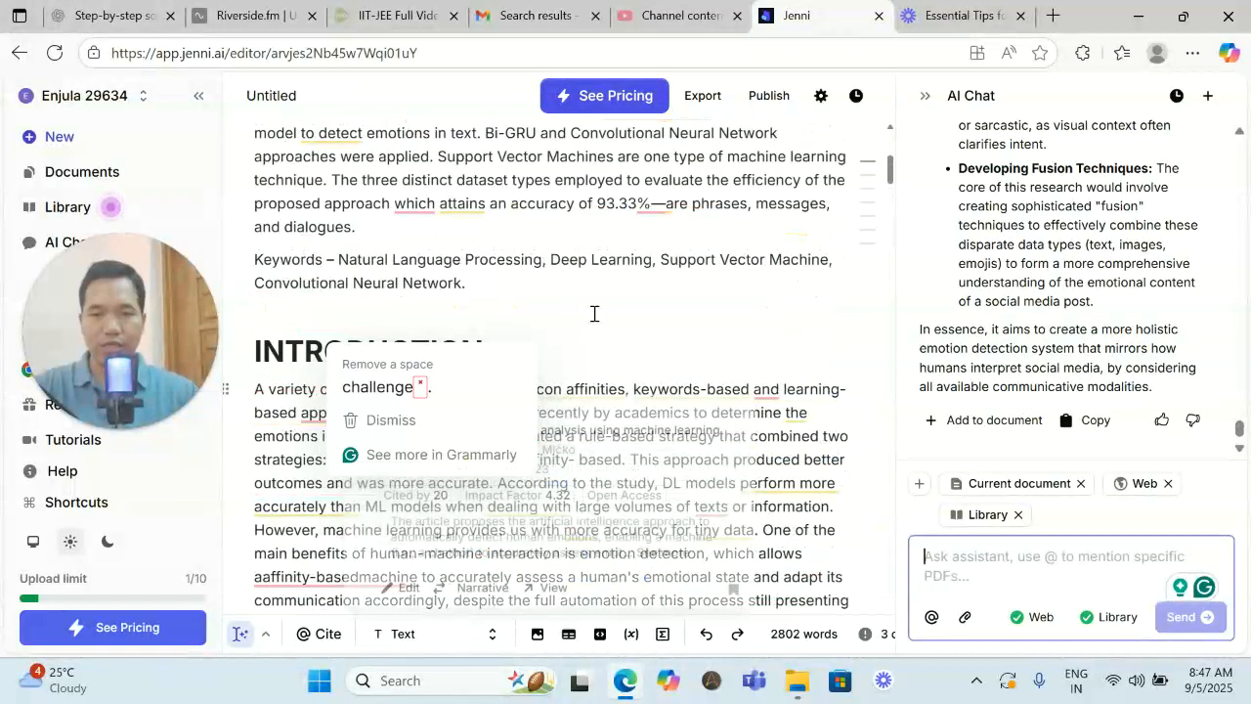
pyautogui.scroll(-10, 734, 426)
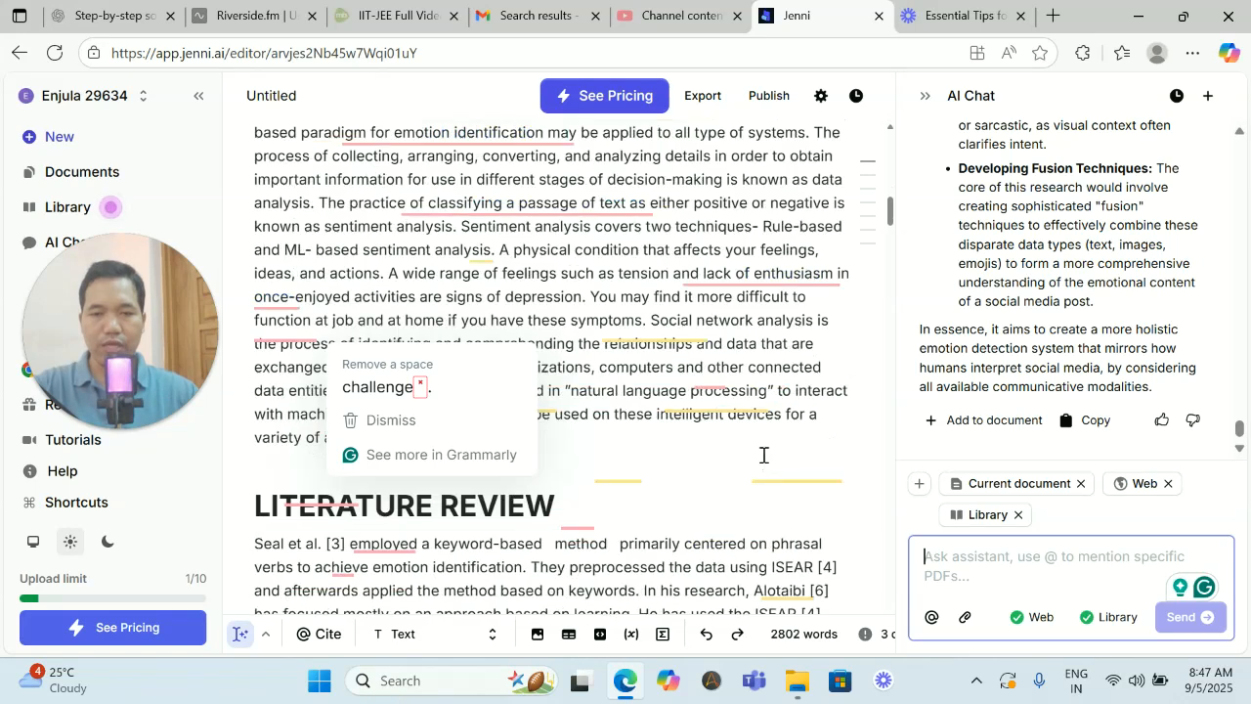
pyautogui.scroll(-3, 510, 410)
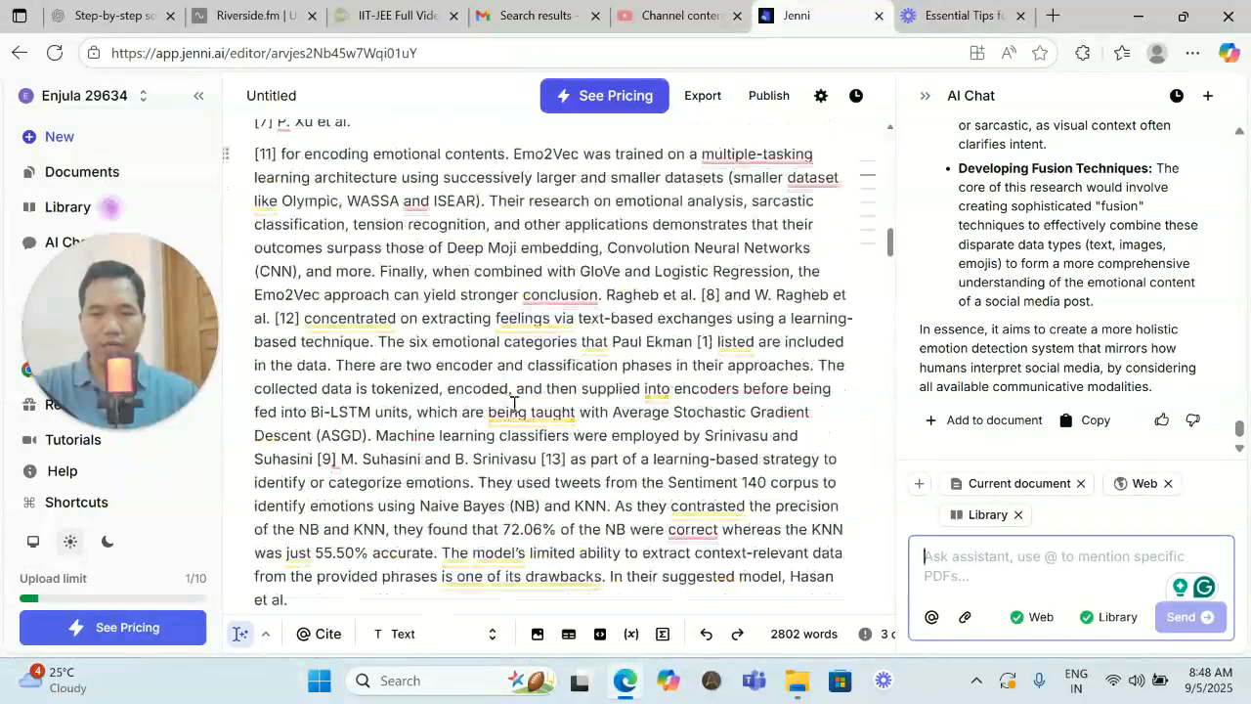
pyautogui.scroll(5, 509, 410)
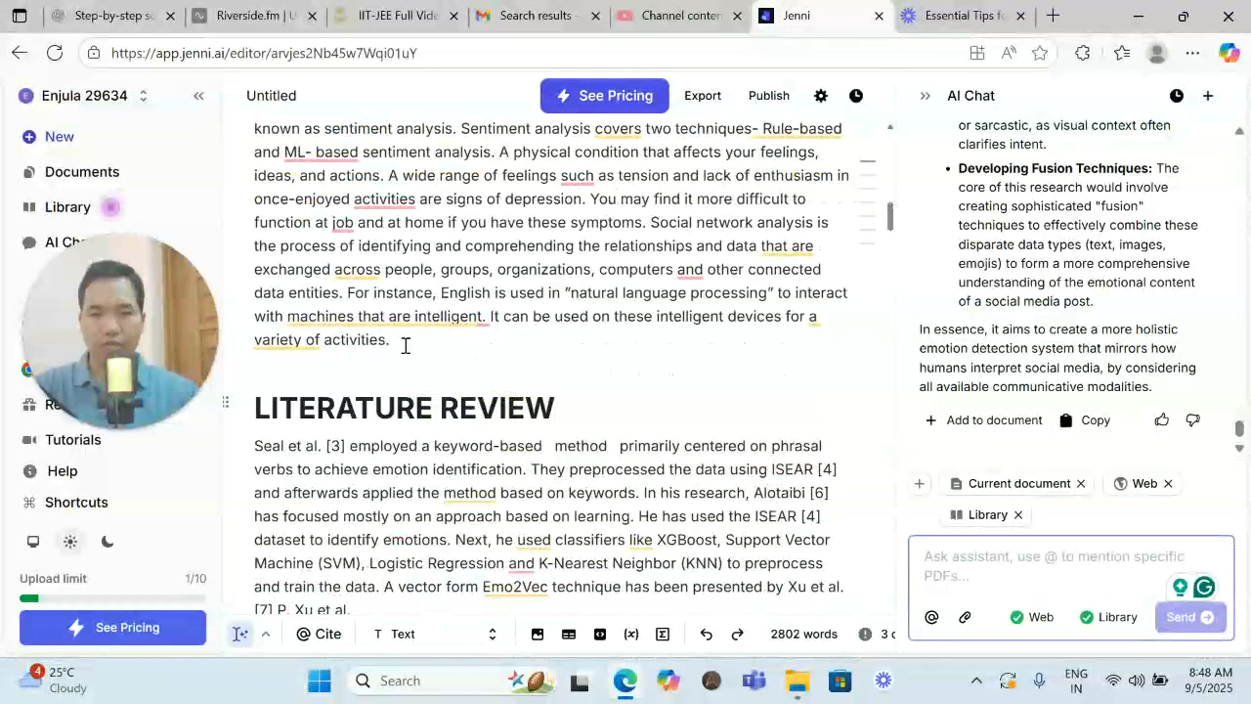
pyautogui.scroll(-1, 405, 344)
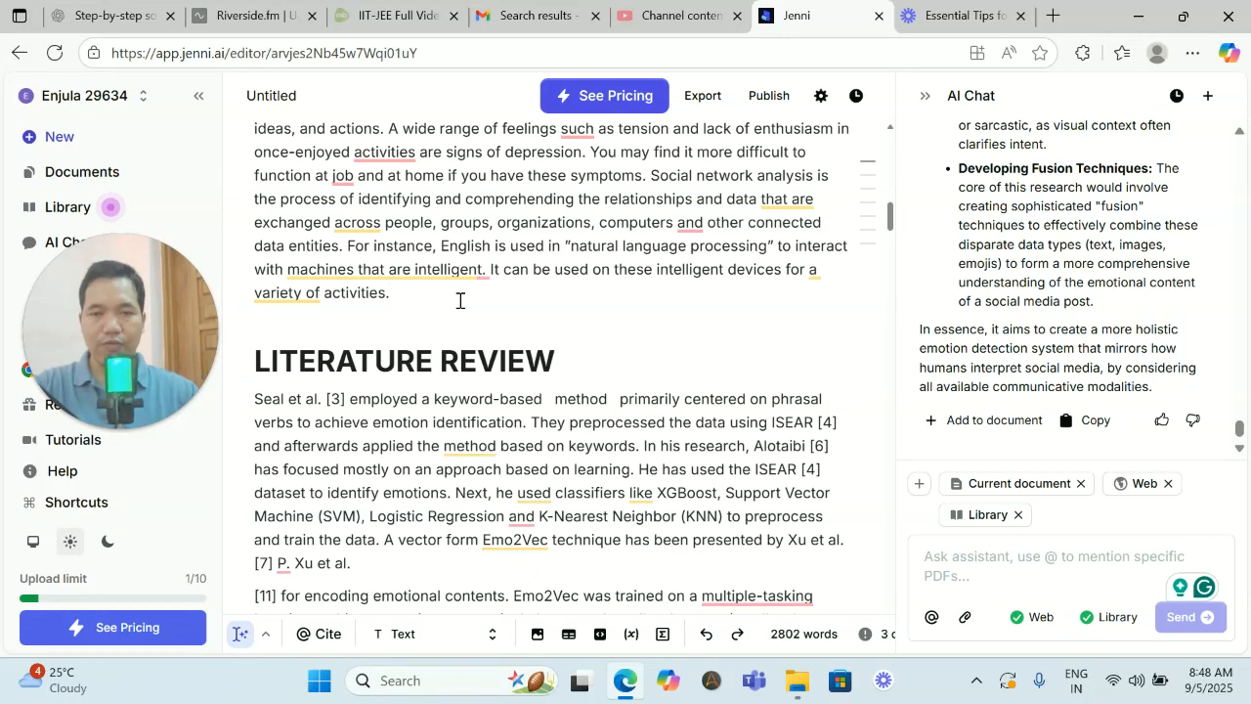
pyautogui.scroll(3, 460, 301)
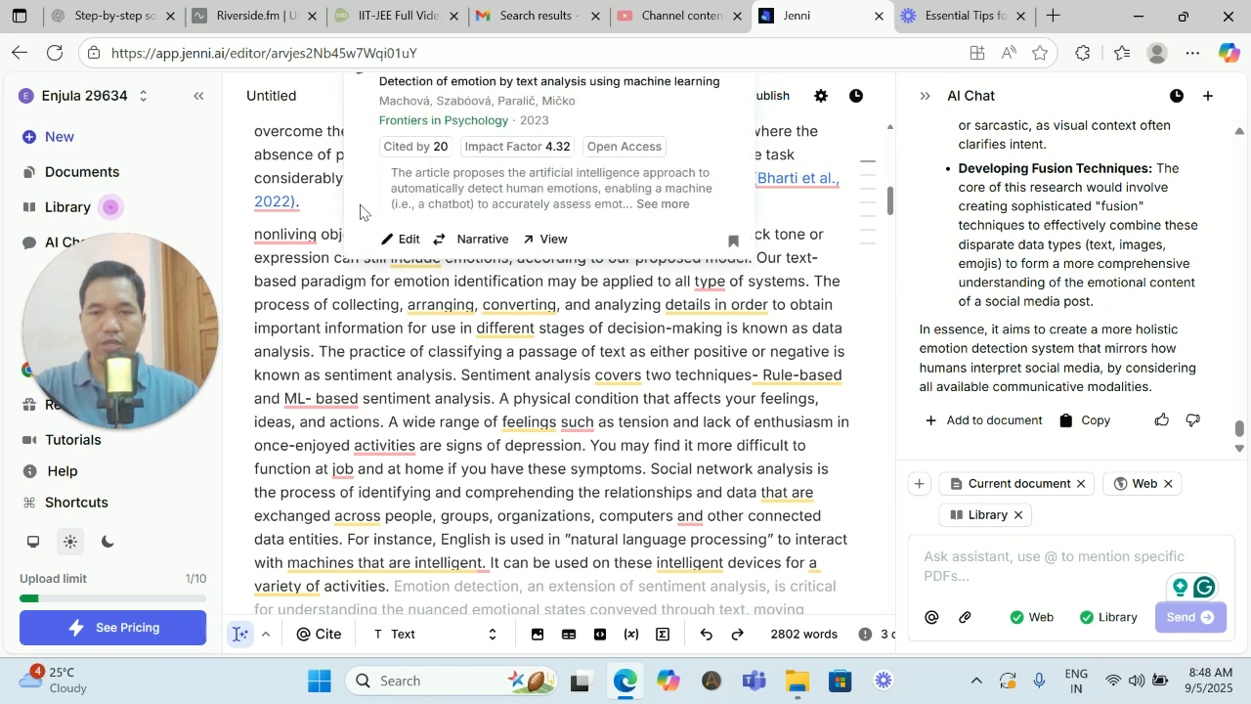
# - Open the source article "Text-Based Emotion Recognition Using Deep Learning Approach" from the 2022 citation ending the Introduction's first paragraph
pyautogui.scroll(2, 319, 202)
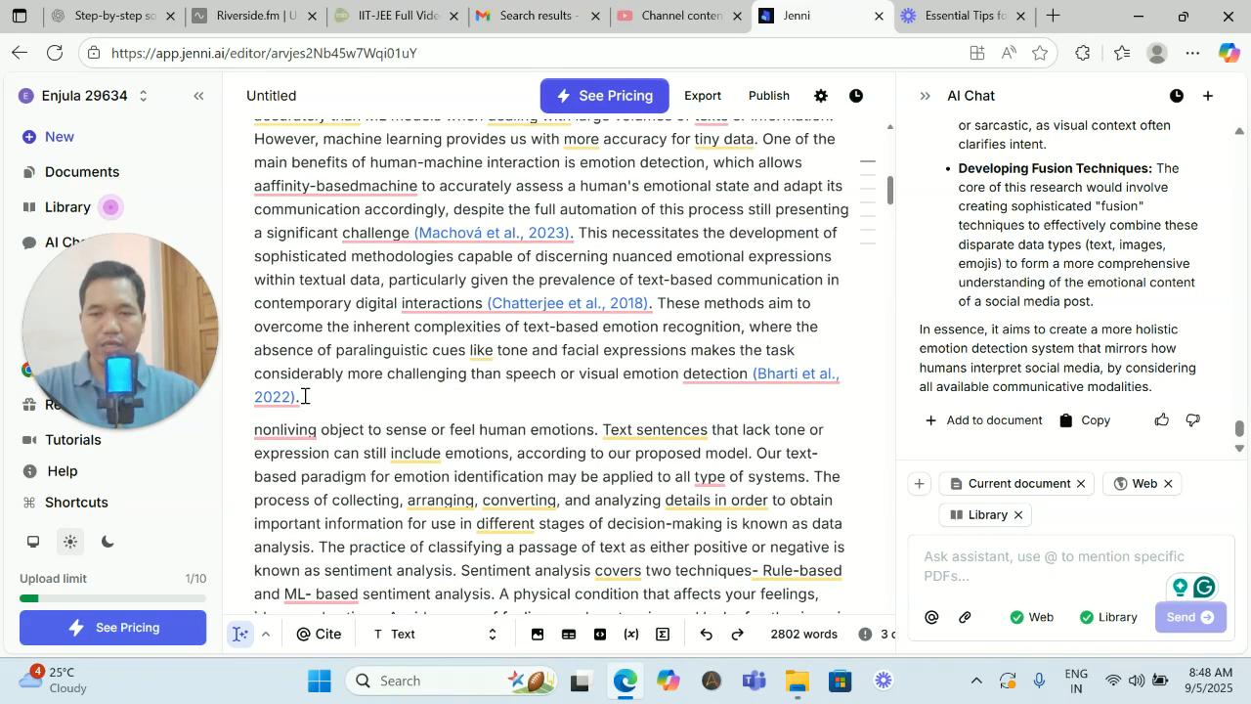
pyautogui.moveTo(291, 408)
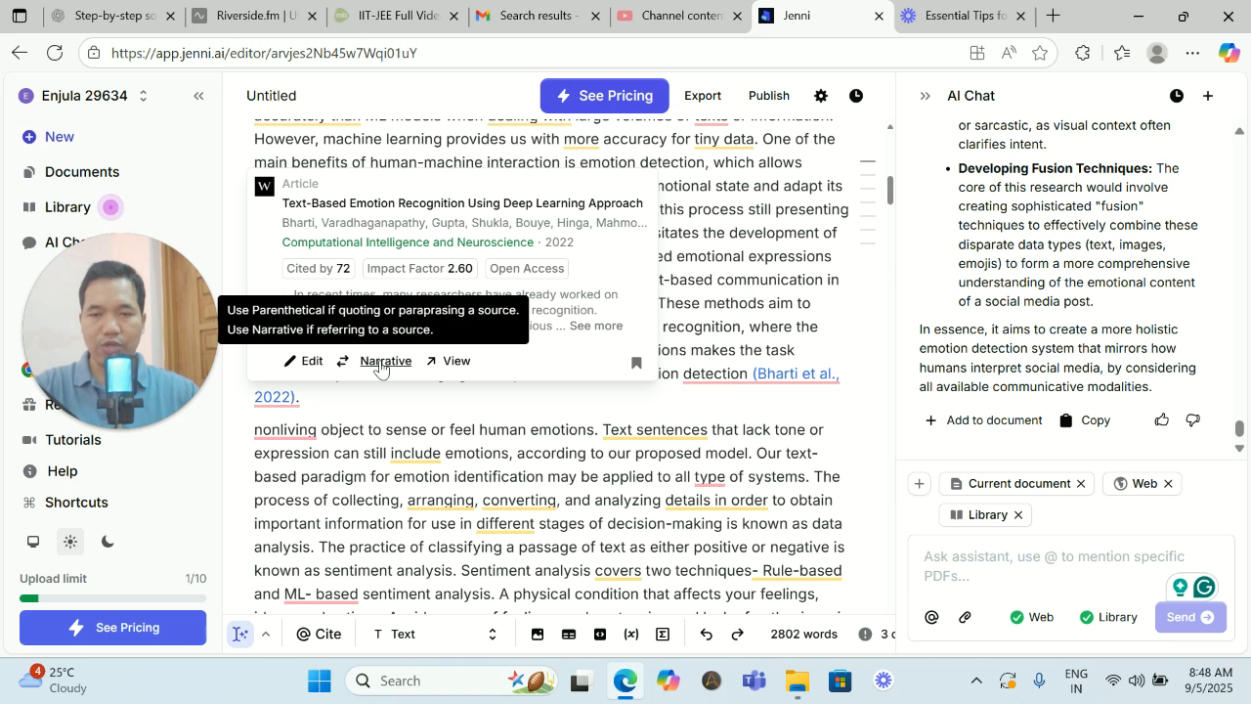
pyautogui.click(455, 362)
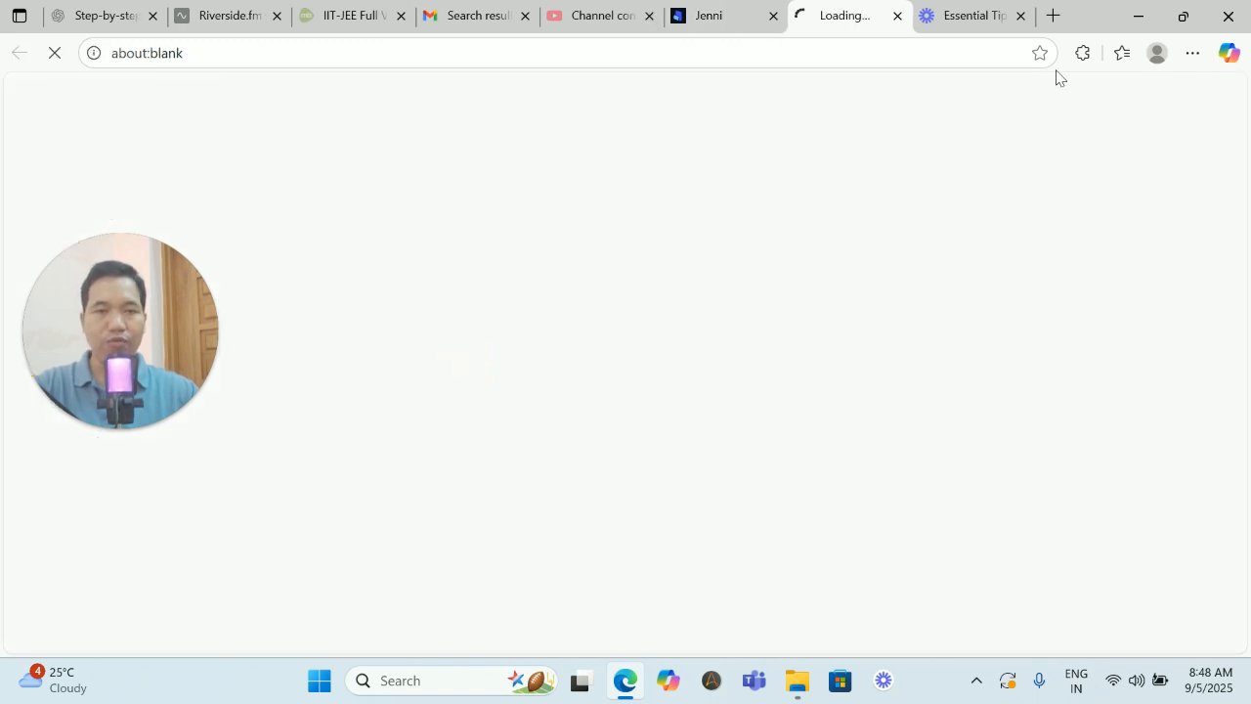
pyautogui.moveTo(725, 19)
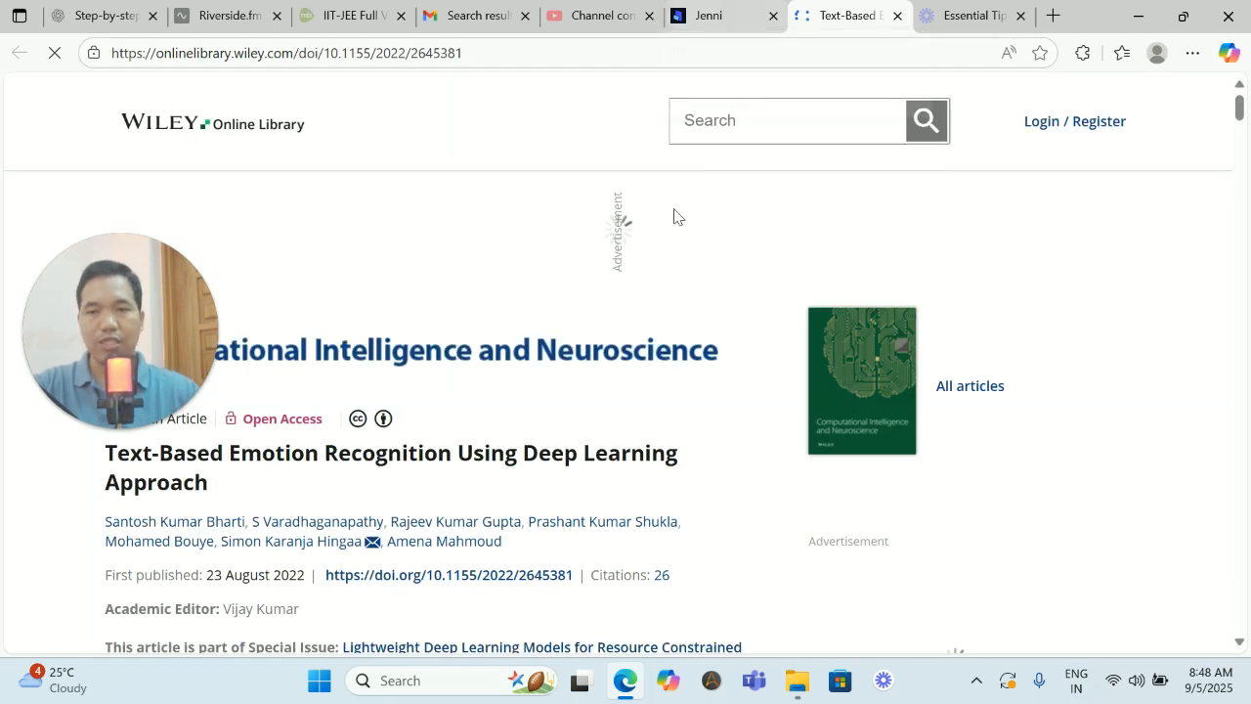
# - Examine the cited article on Wiley Online Library, including its abstract, introduction and the text on emotion detection methods
pyautogui.moveTo(208, 307); pyautogui.dragTo(1222, 326)
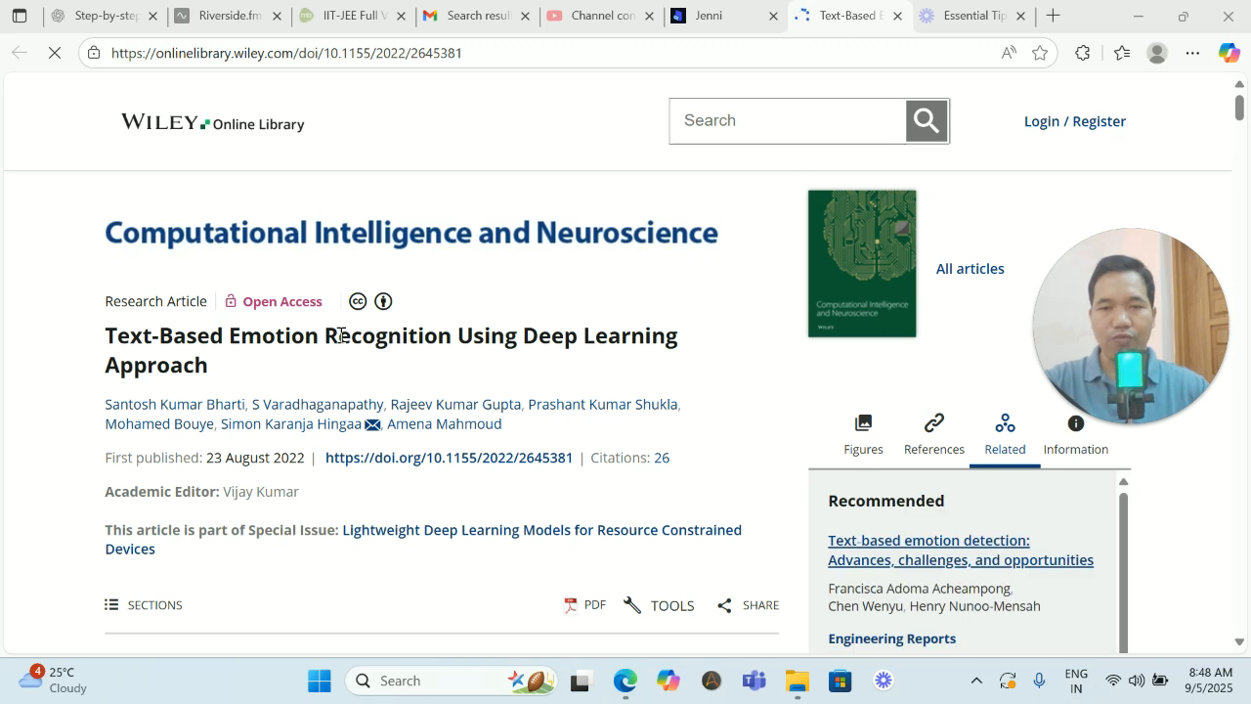
pyautogui.scroll(-2, 342, 346)
pyautogui.scroll(-7, 342, 357)
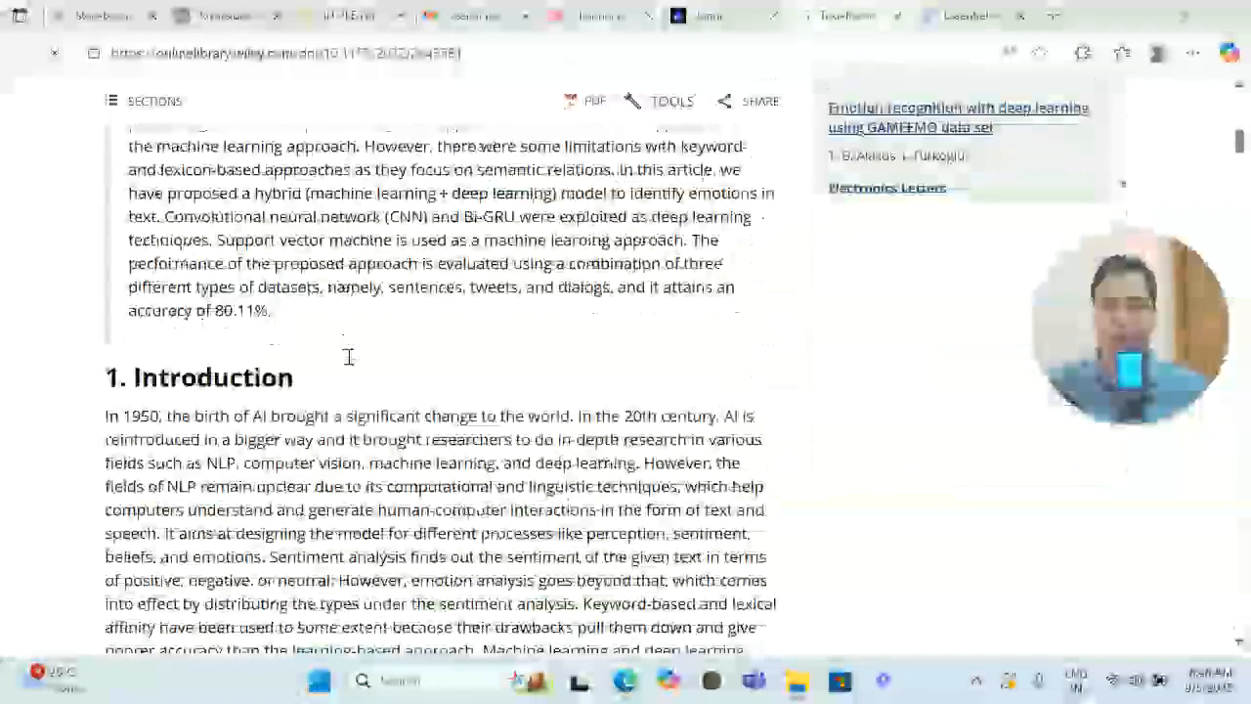
pyautogui.scroll(-10, 352, 368)
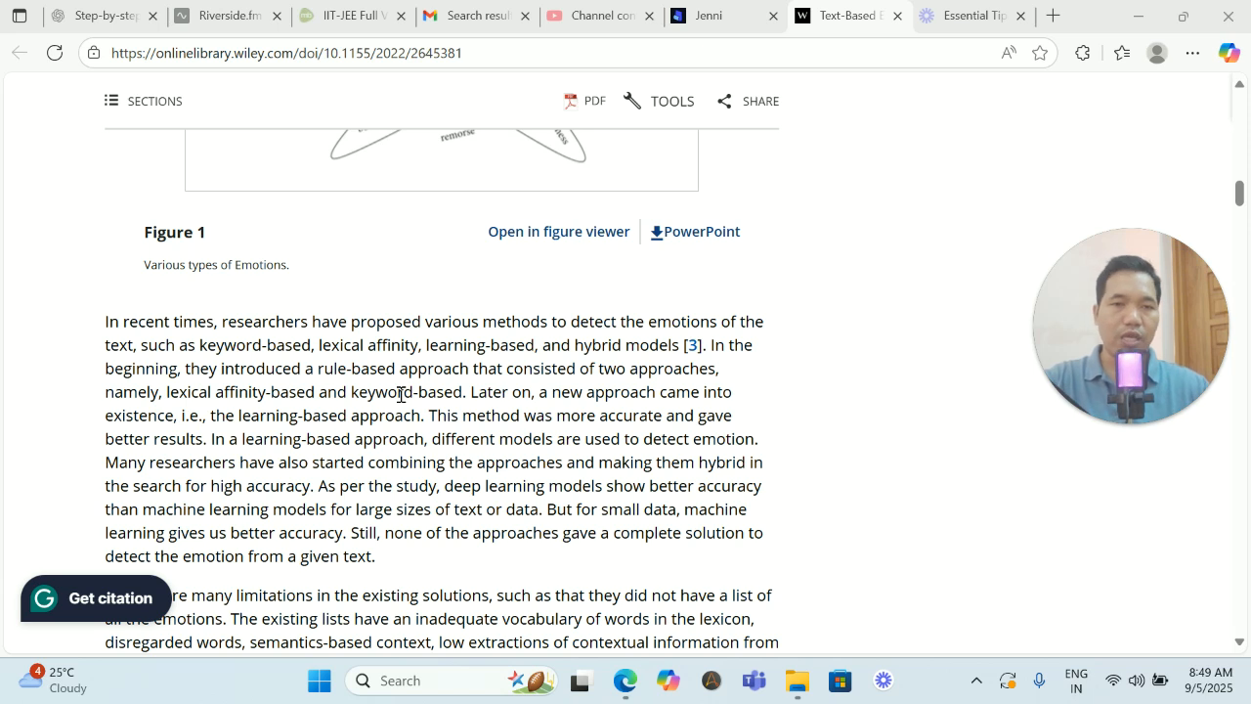
pyautogui.scroll(15, 518, 412)
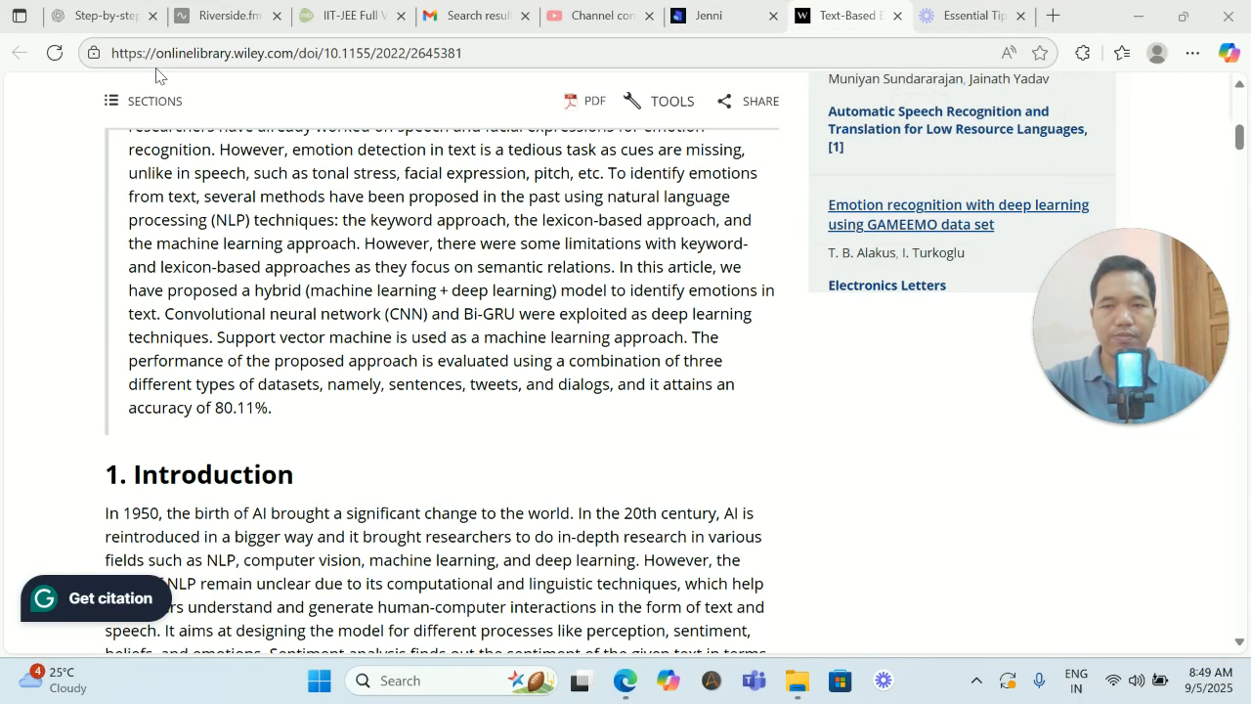
pyautogui.scroll(7, 335, 209)
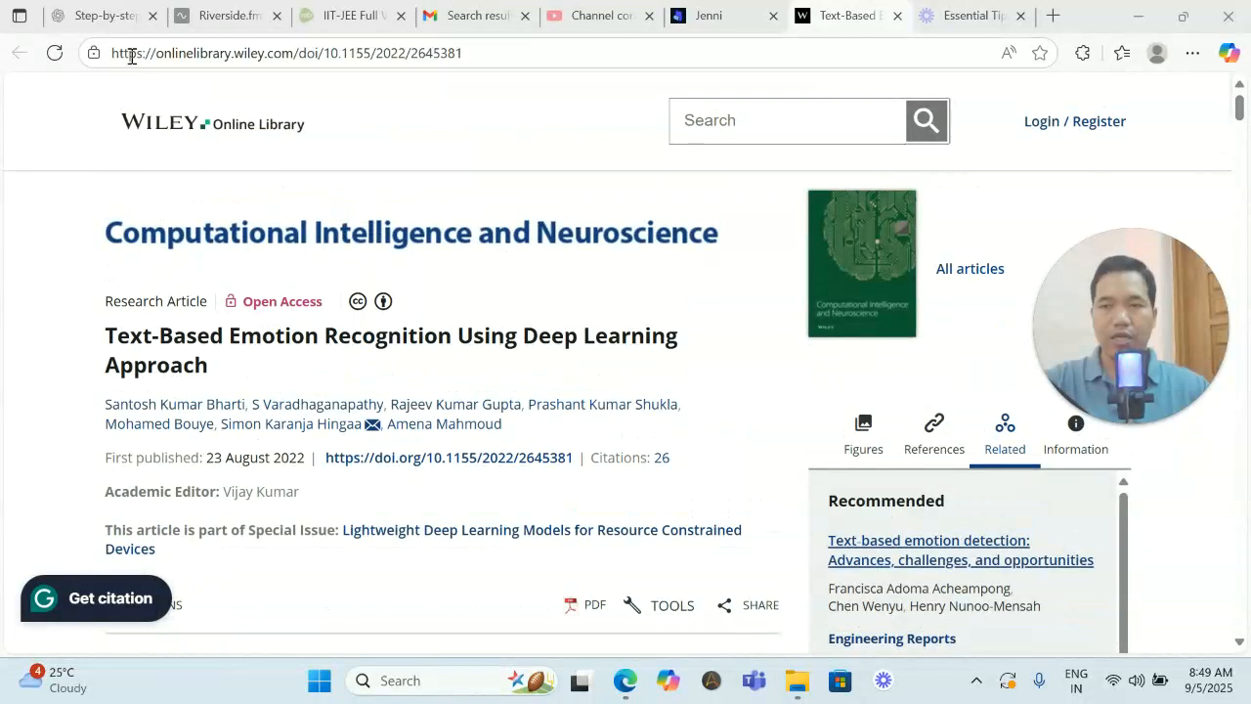
# - Return to Jenni and accept the suggested sentence on emotion detection as an extension of sentiment analysis at the end of the Introduction
pyautogui.click(674, 18)
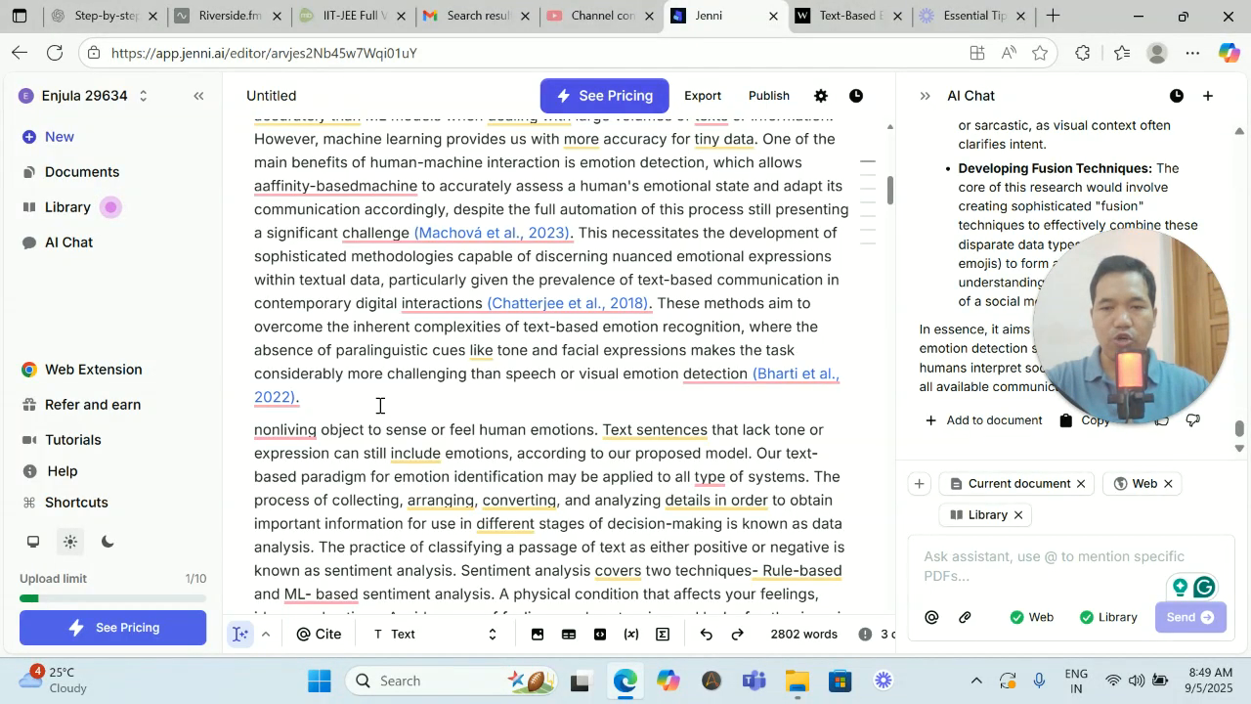
pyautogui.scroll(-10, 380, 406)
pyautogui.scroll(-2, 380, 406)
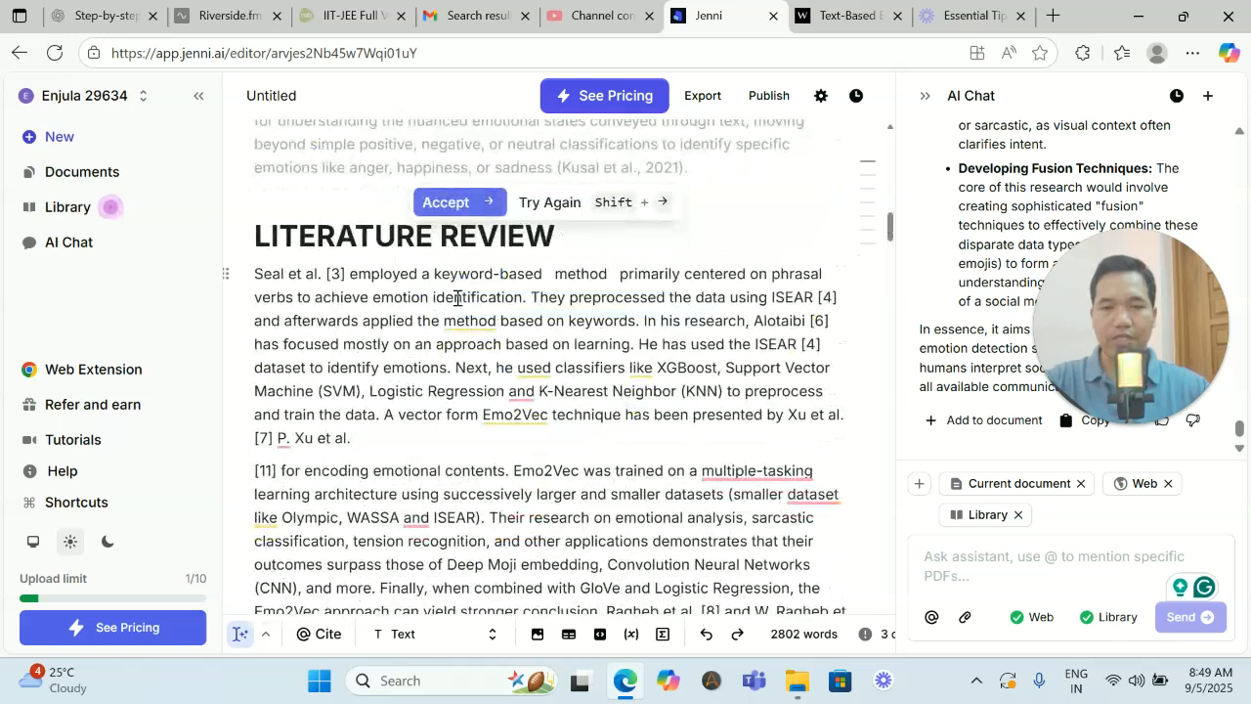
pyautogui.click(474, 200)
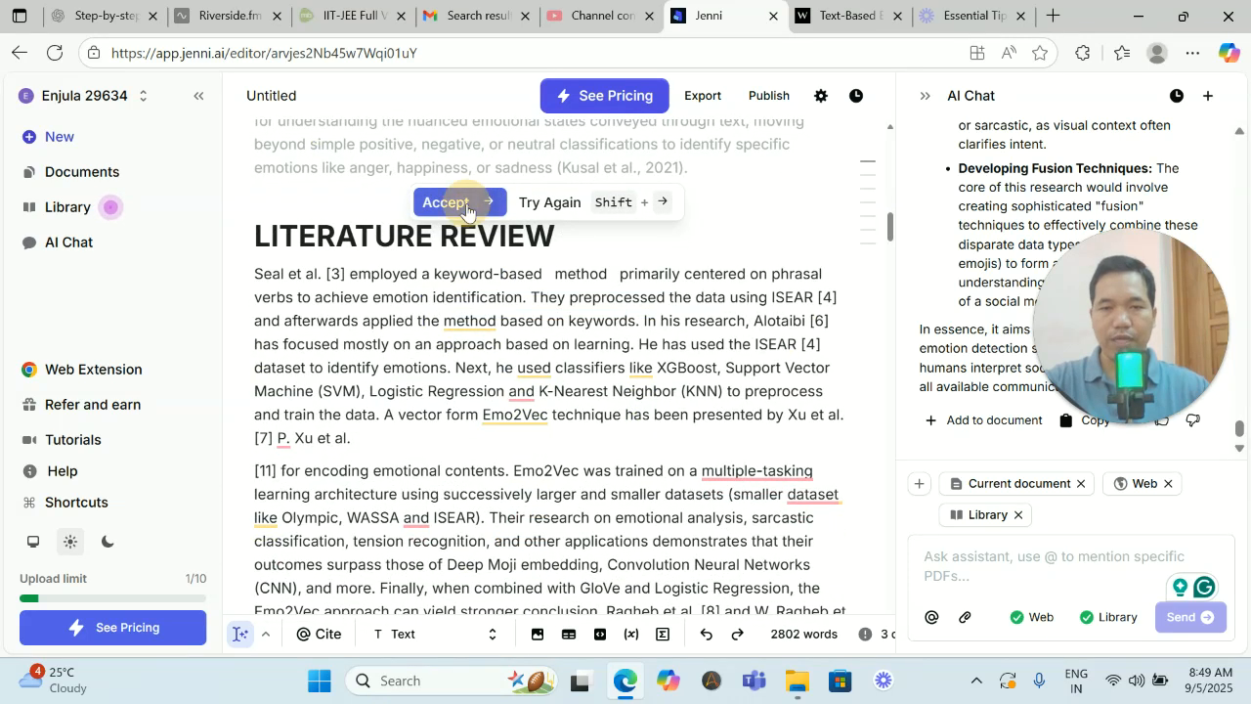
# - Review the citations inserted in the Introduction, view the 2022 article's citation details, and check the Literature Review's opening
pyautogui.scroll(8, 518, 309)
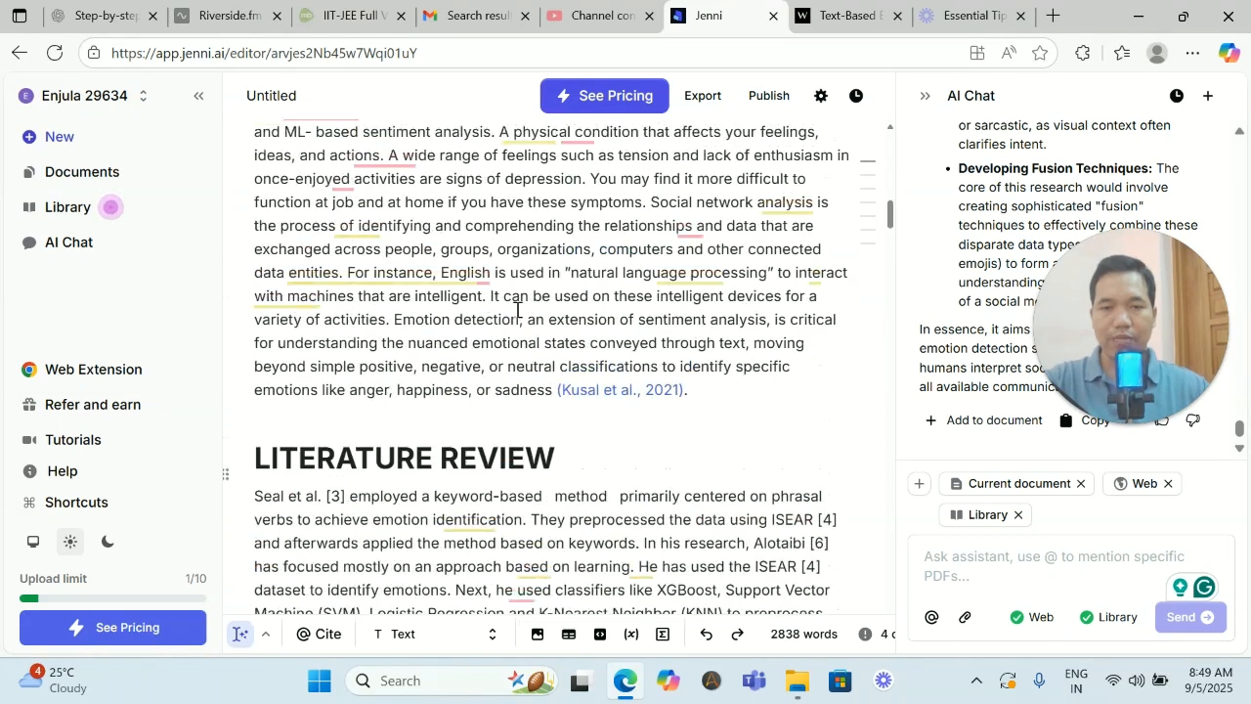
pyautogui.scroll(3, 518, 309)
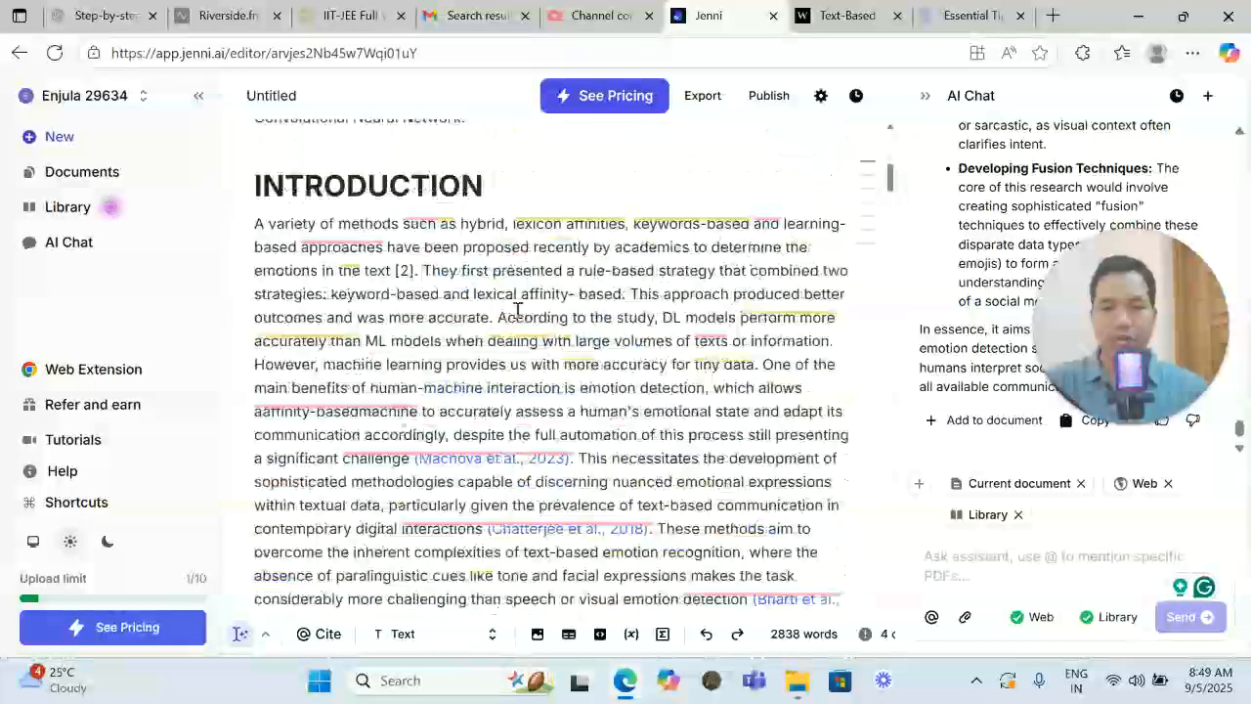
pyautogui.scroll(-2, 538, 411)
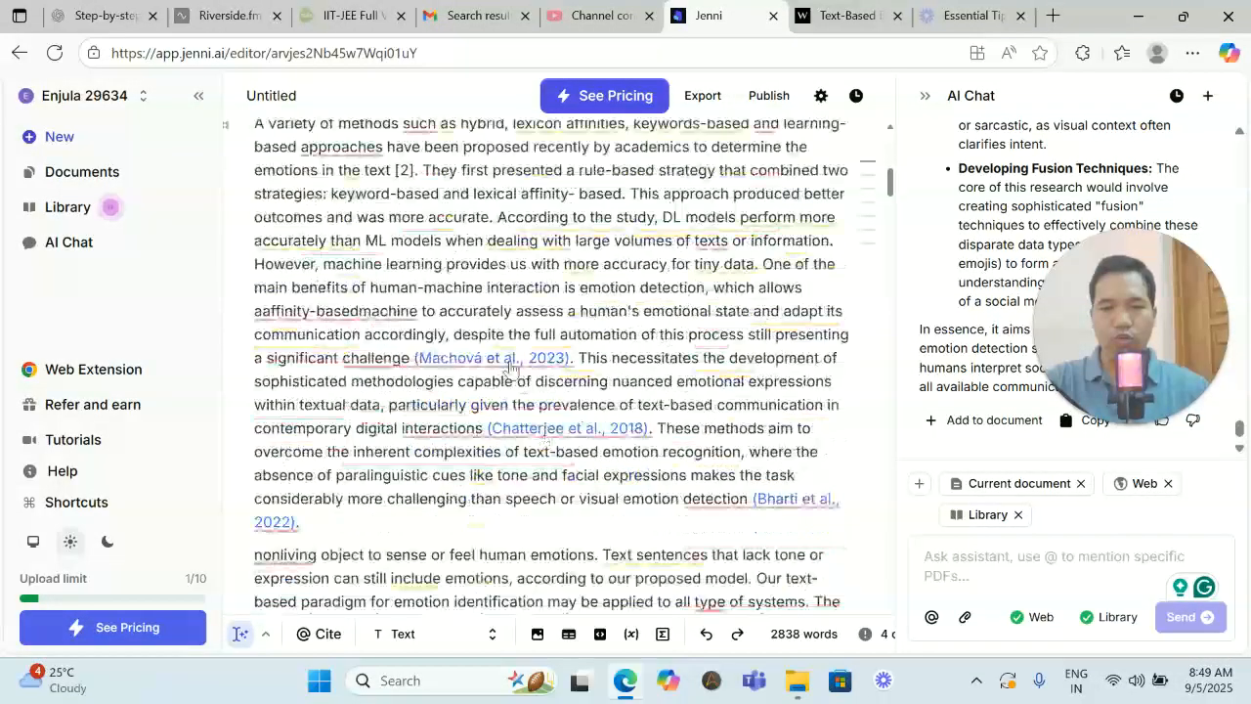
pyautogui.moveTo(772, 507)
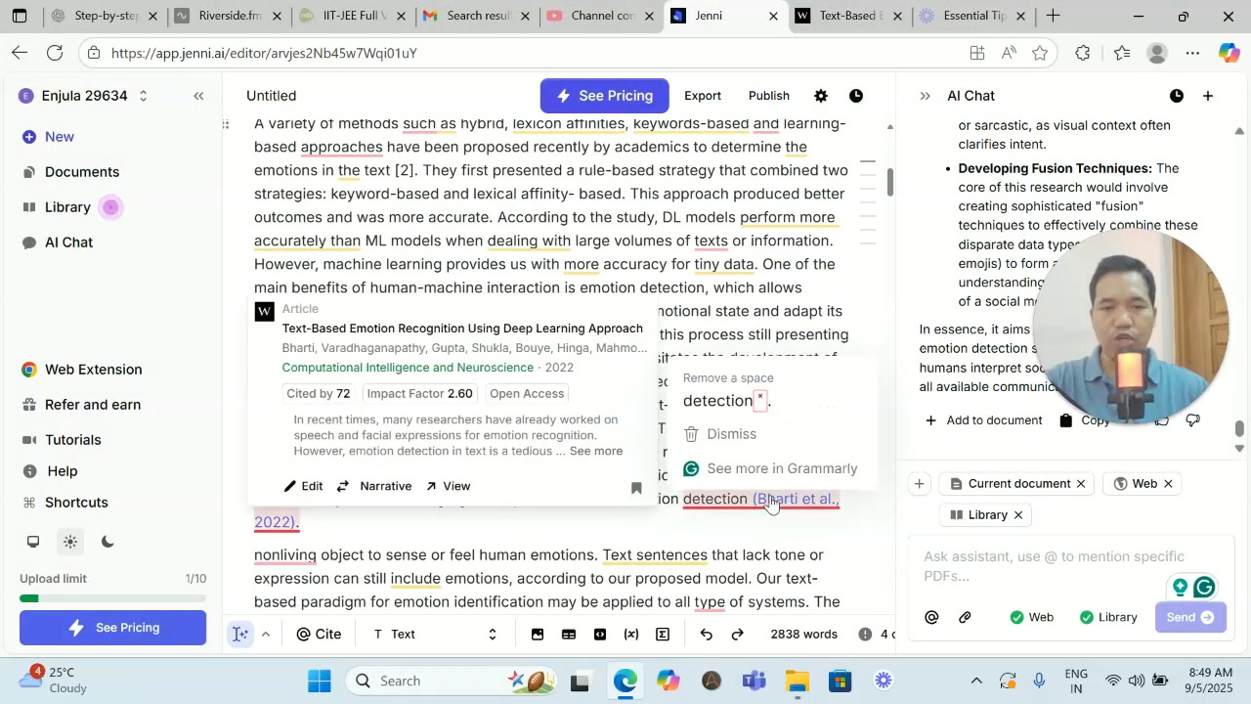
pyautogui.scroll(-10, 559, 323)
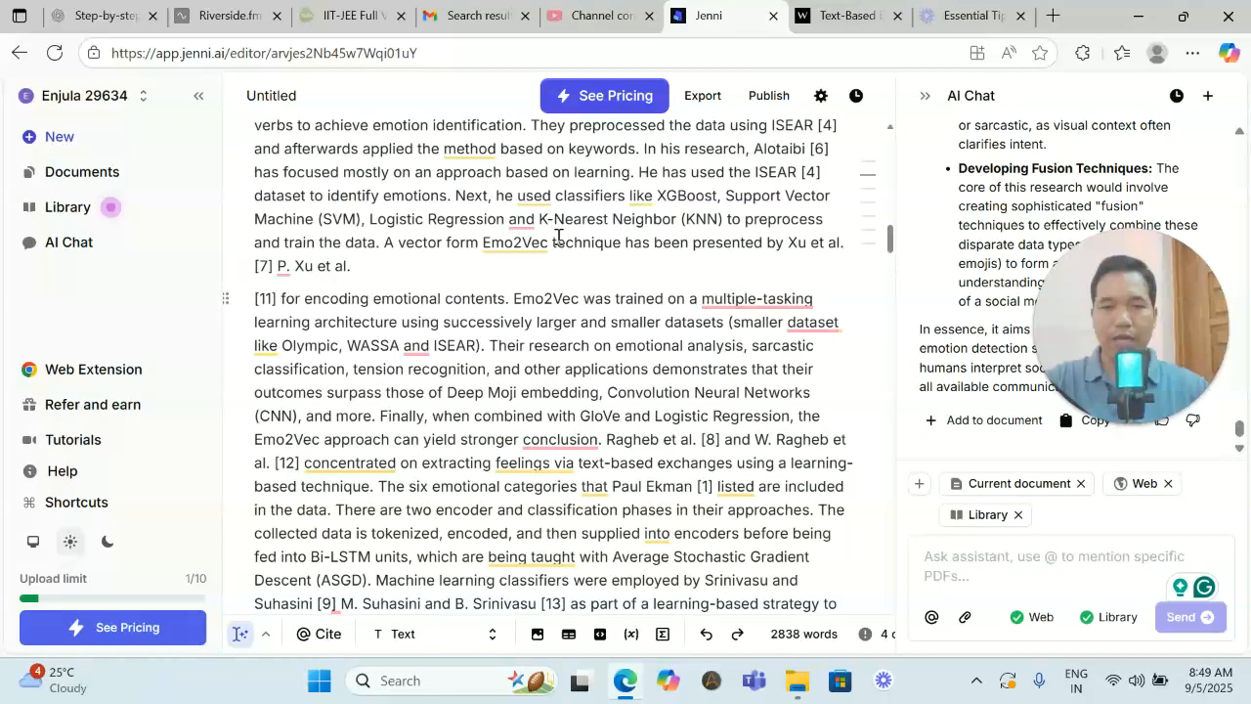
pyautogui.scroll(2, 559, 239)
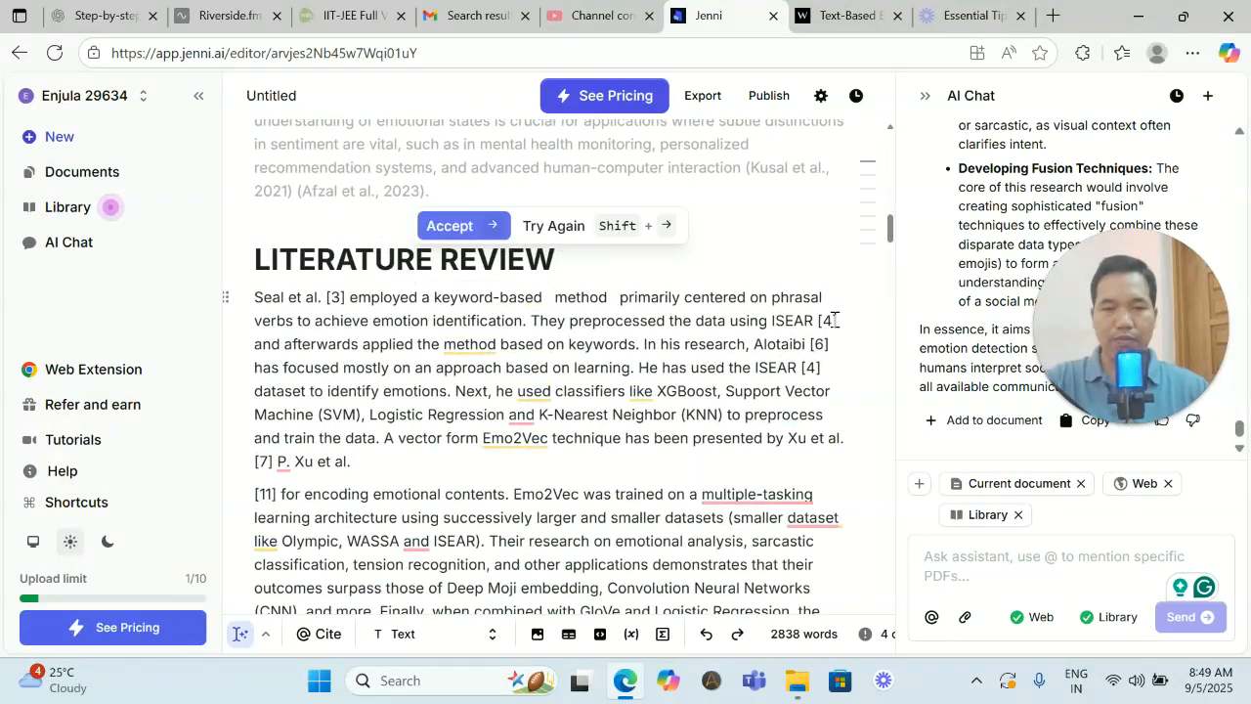
# - Correct "multiple-tasking" to "multiple-task" in the Literature Review's second paragraph using the suggested fix
pyautogui.scroll(-1, 832, 321)
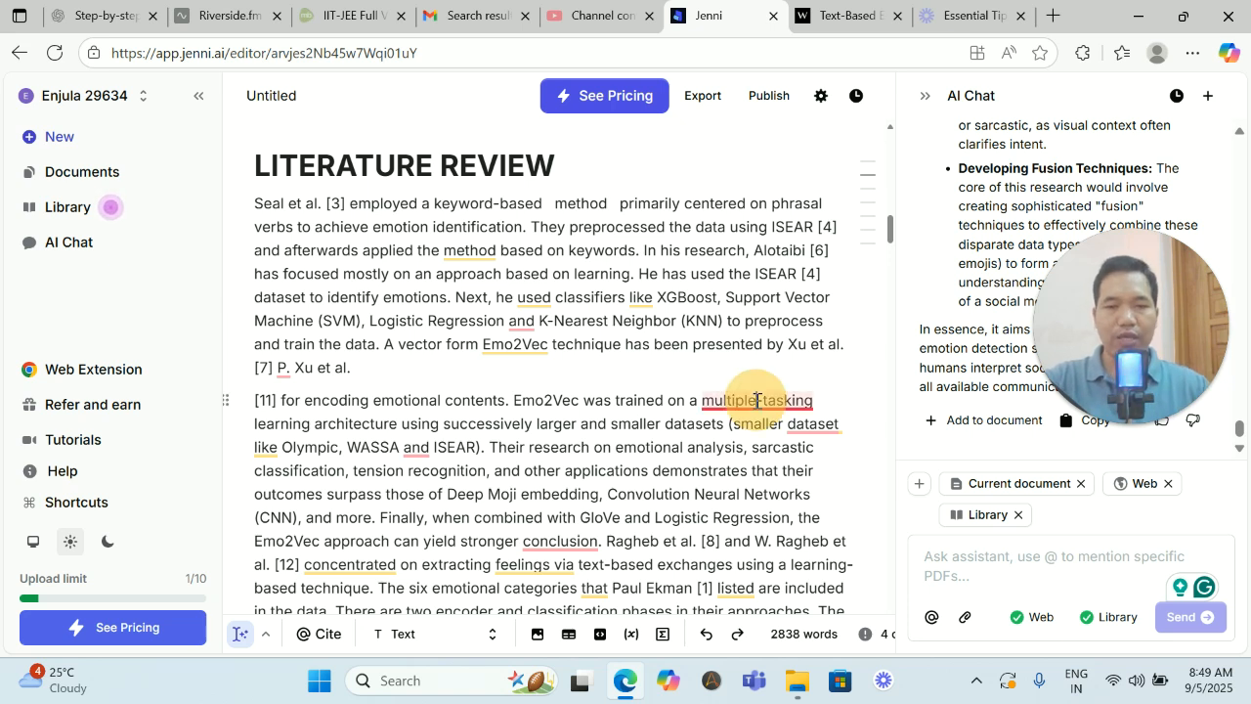
pyautogui.moveTo(757, 399)
pyautogui.click(744, 454)
# - Accept the AI-suggested continuation on generating emotional embeddings, with its 2023 citation, at the end of the Literature Review's first paragraph
pyautogui.click(387, 377)
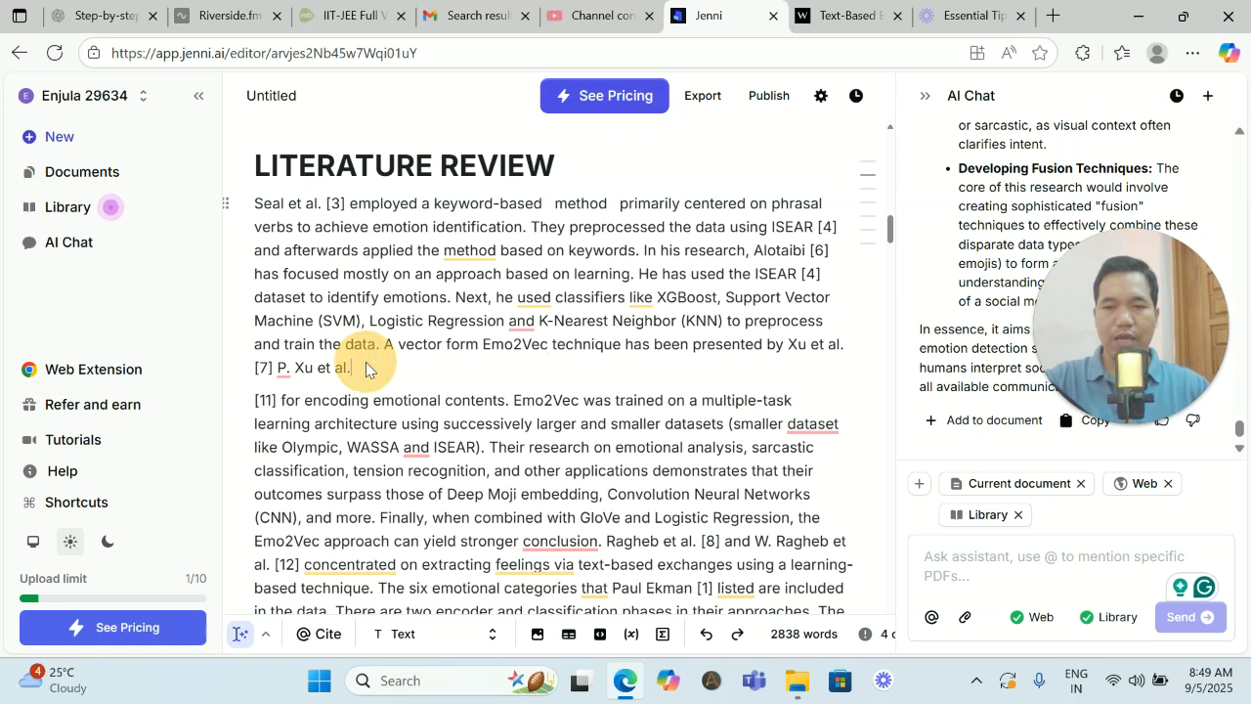
pyautogui.rightClick(359, 371)
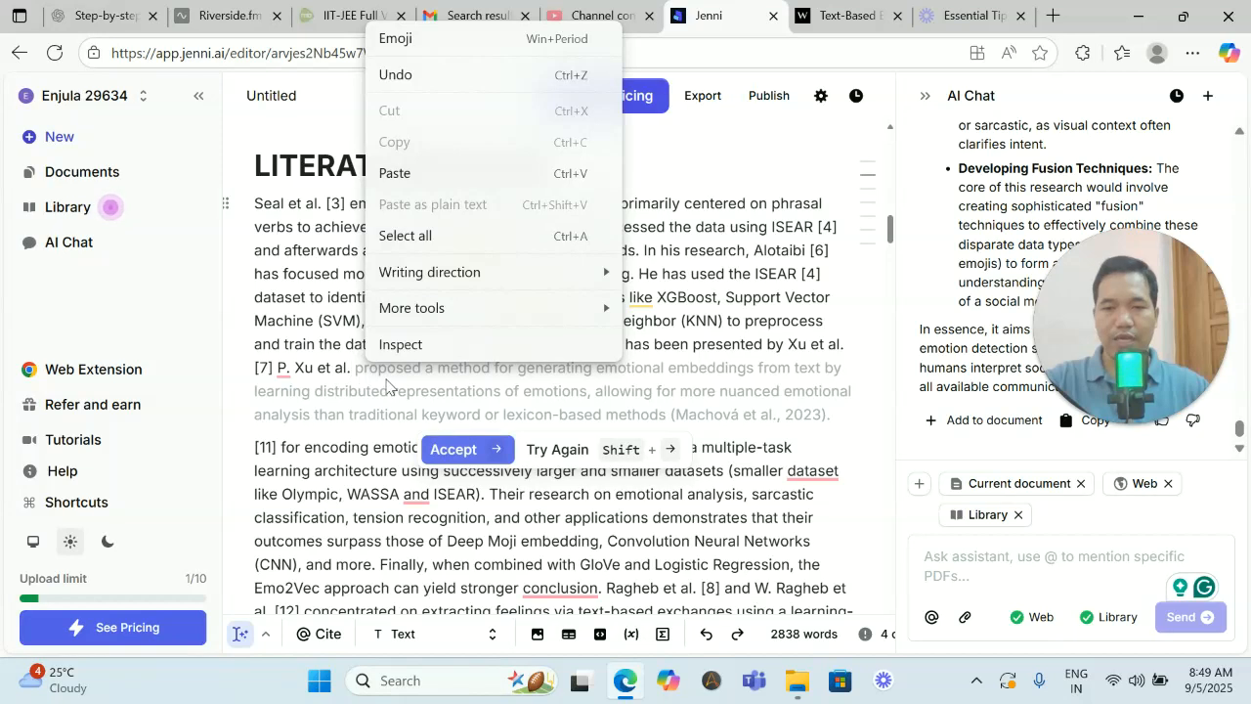
pyautogui.click(469, 450)
pyautogui.click(469, 449)
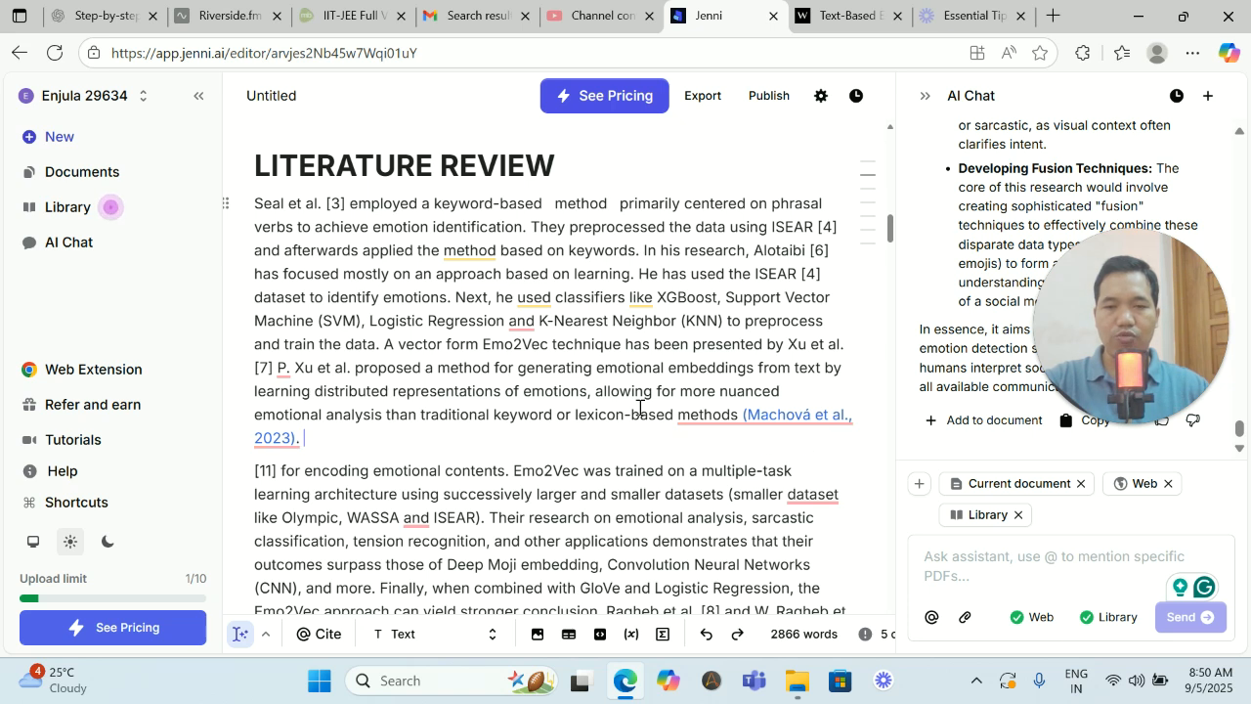
pyautogui.click(837, 227)
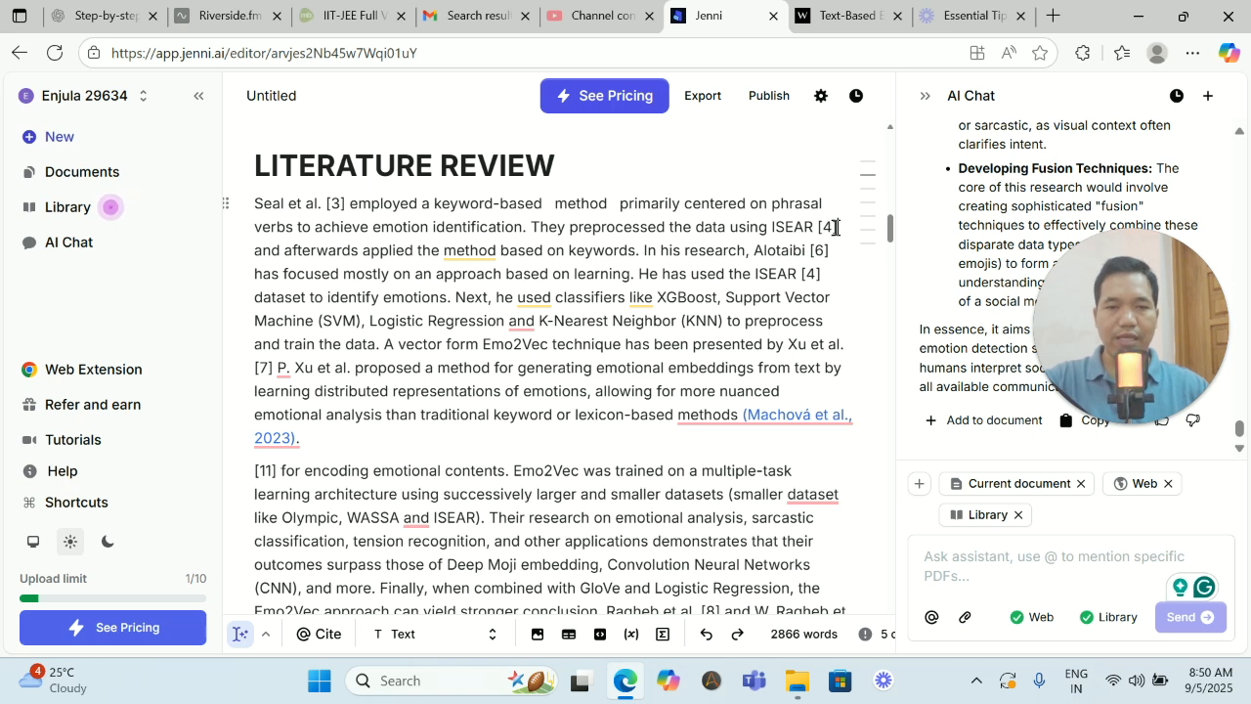
pyautogui.rightClick(836, 227)
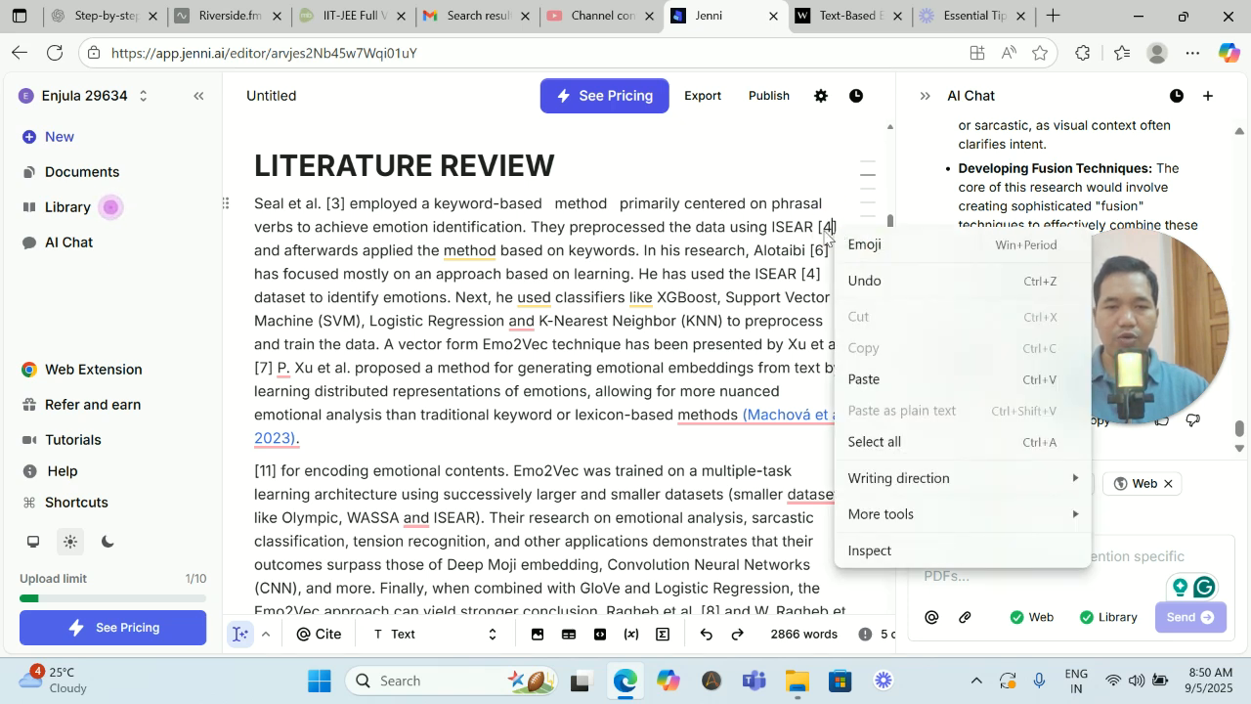
pyautogui.click(826, 232)
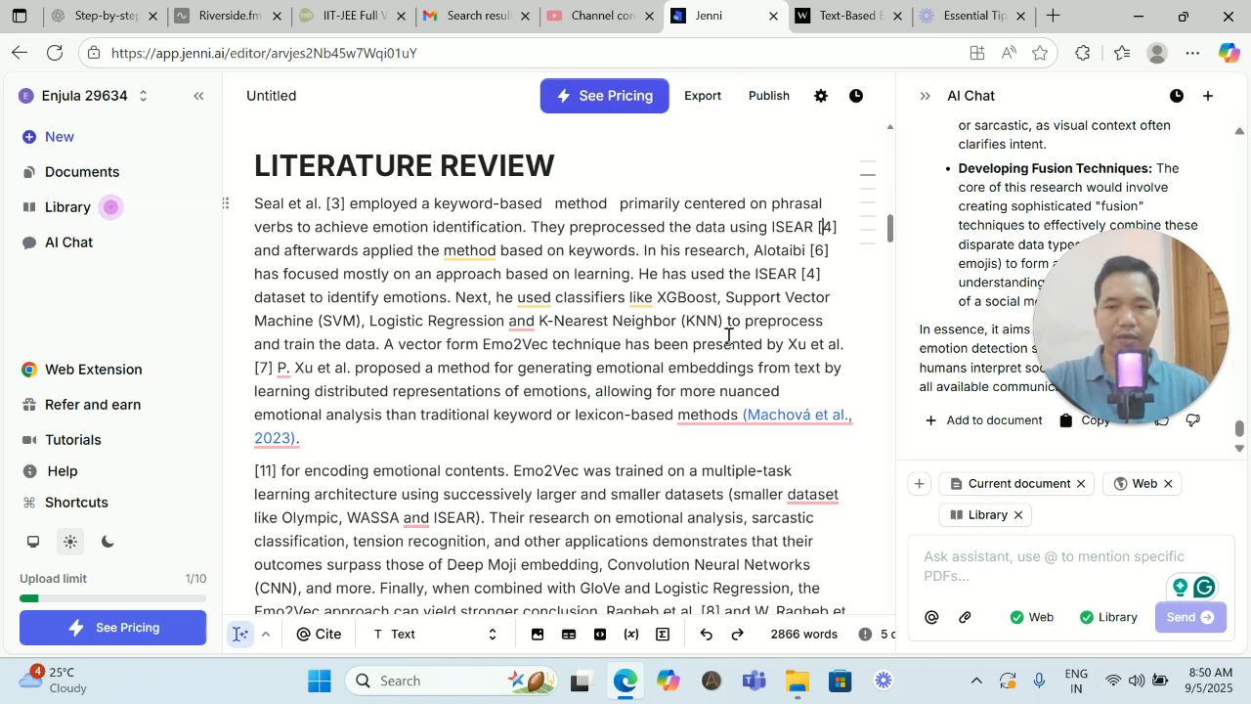
# - Paraphrase the Methodology text from Dataset Description into Data Preprocessing using AI Edit with "i want to paraphase", and replace the selection with the result
pyautogui.scroll(-10, 723, 342)
pyautogui.scroll(-2, 723, 342)
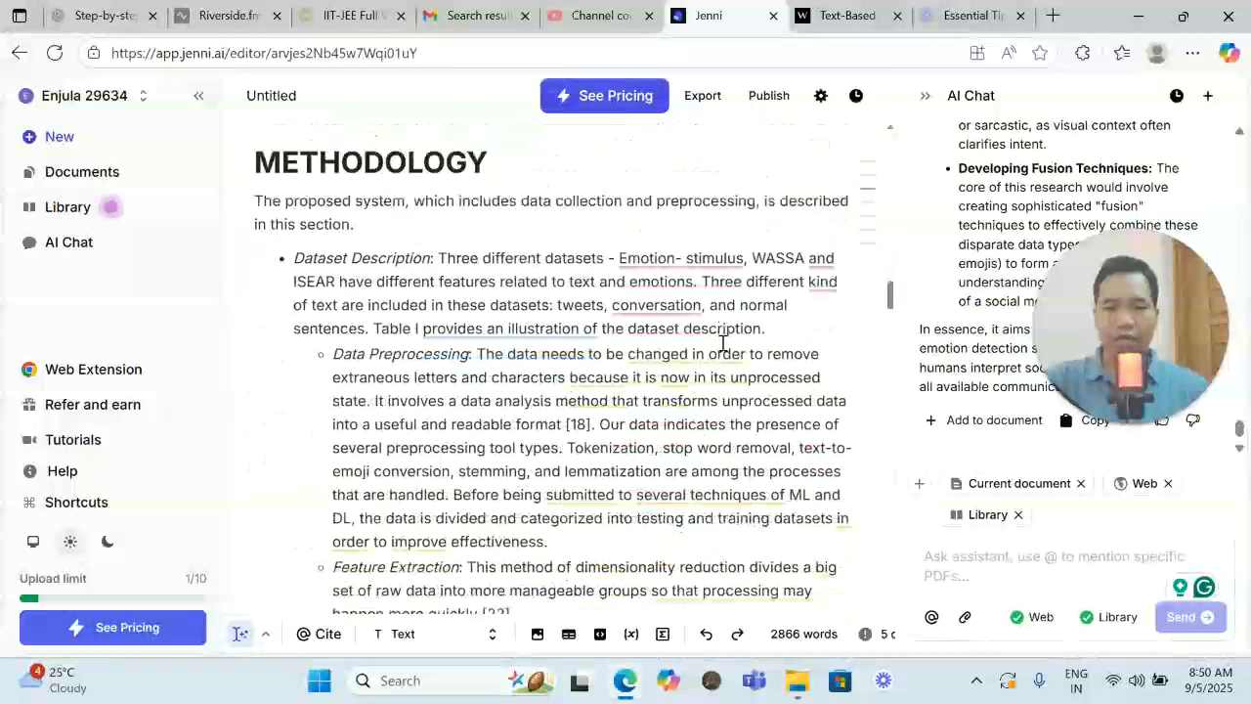
pyautogui.moveTo(299, 256); pyautogui.dragTo(505, 372)
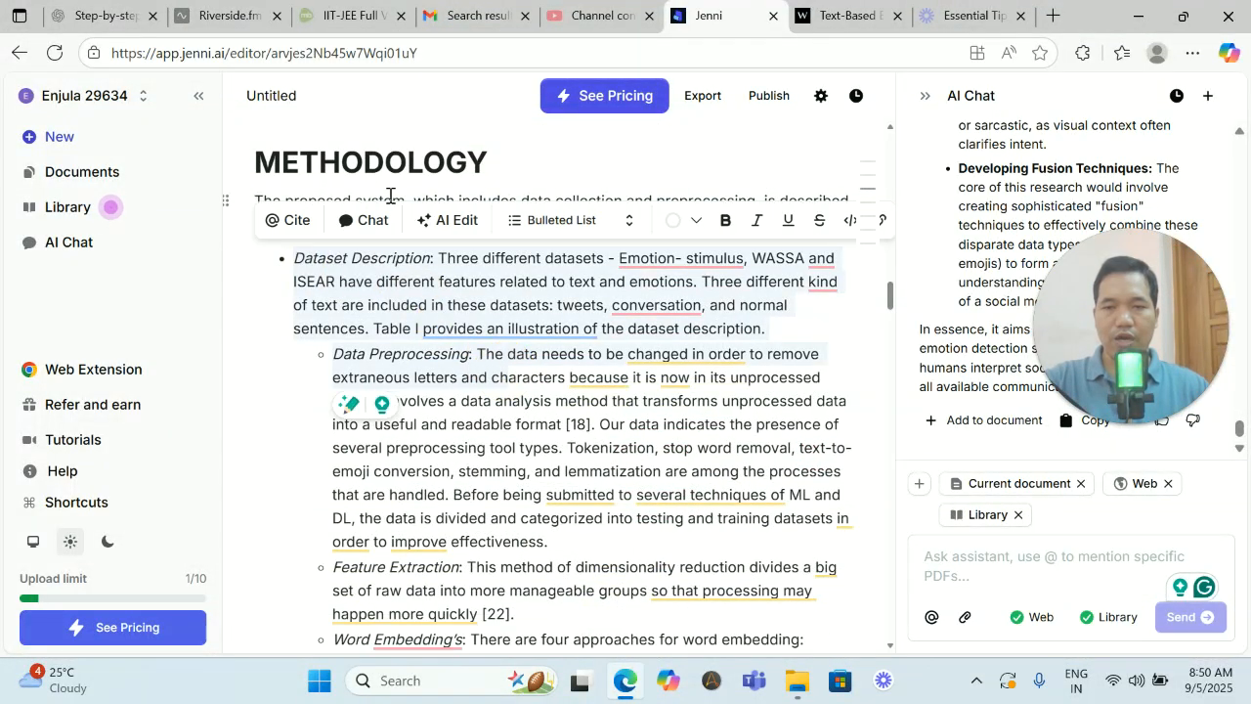
pyautogui.click(460, 220)
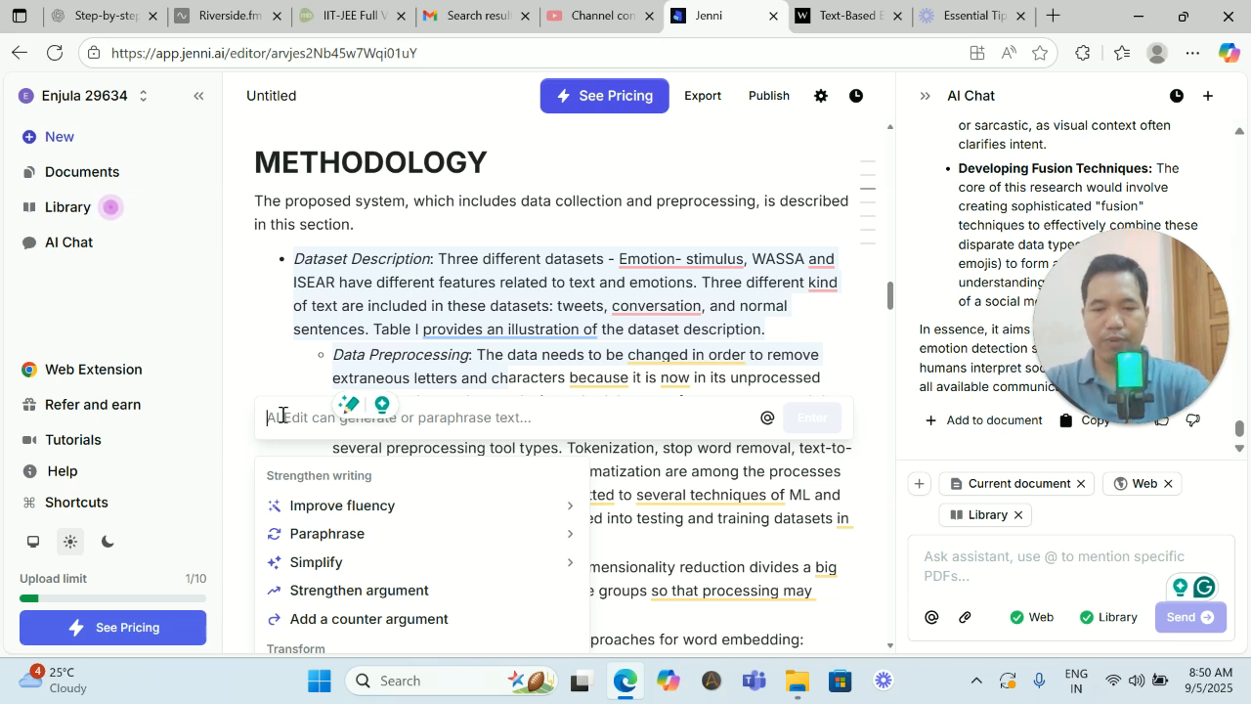
pyautogui.write('i want to para')
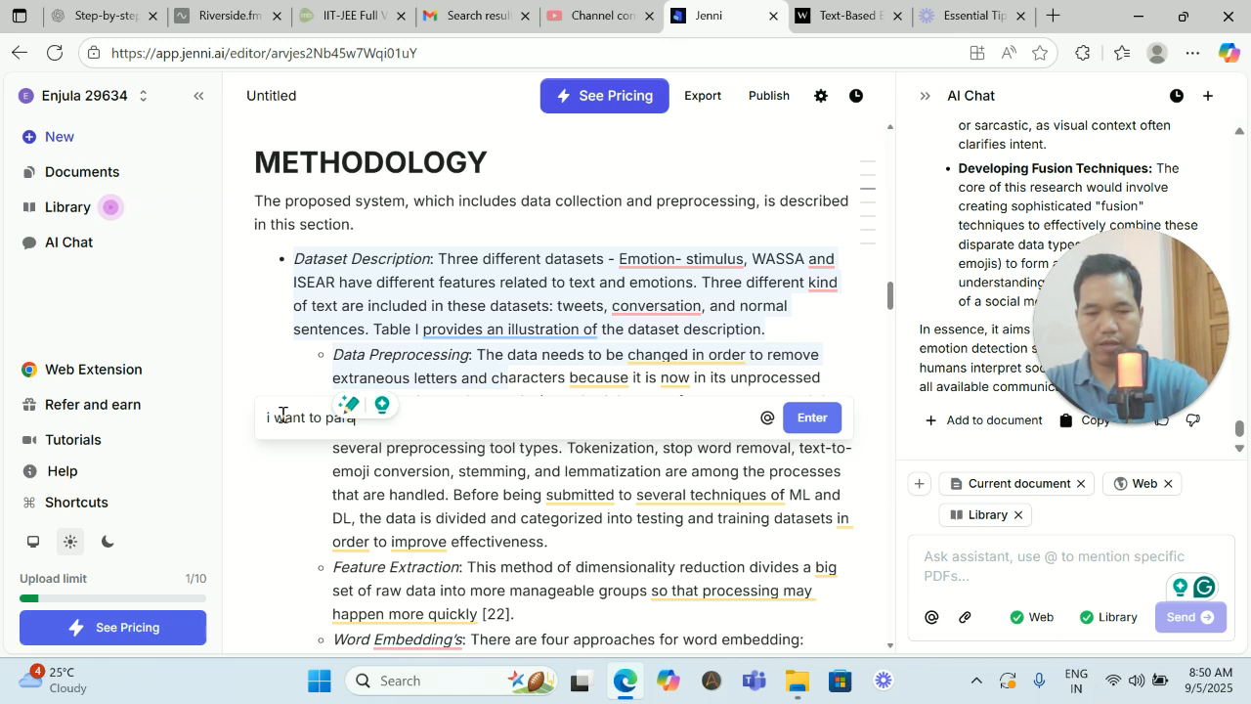
pyautogui.write('se')
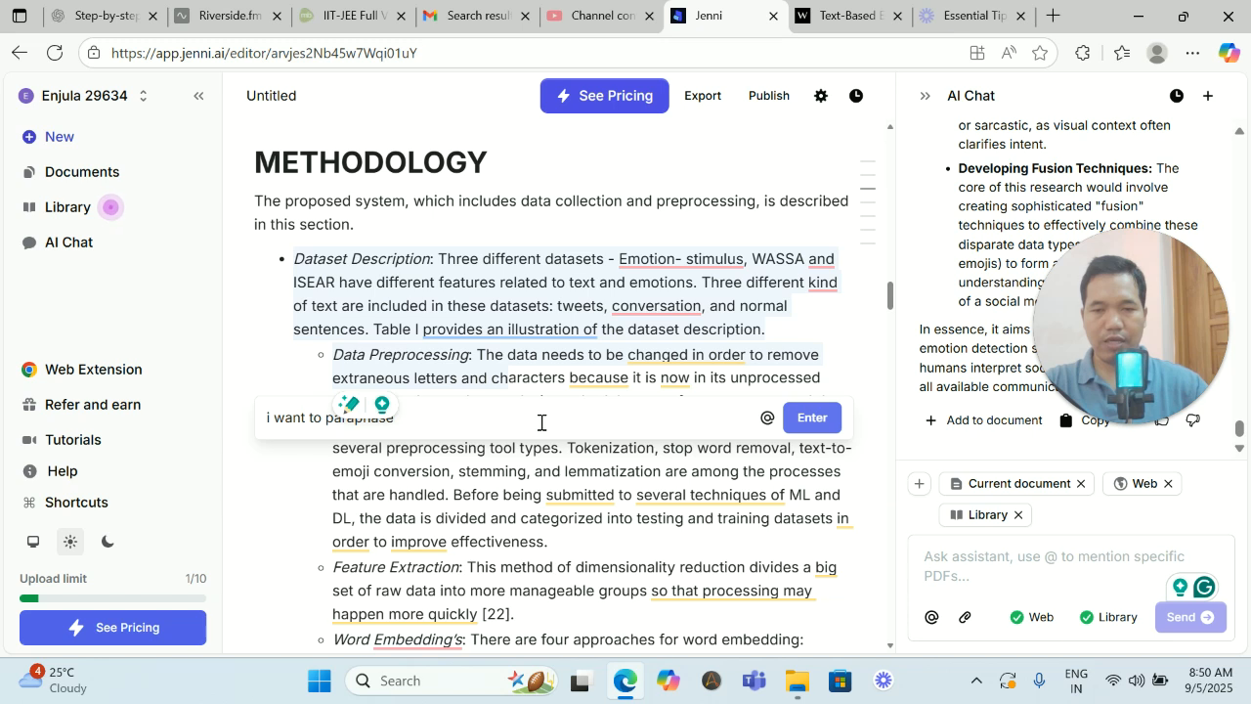
pyautogui.click(828, 424)
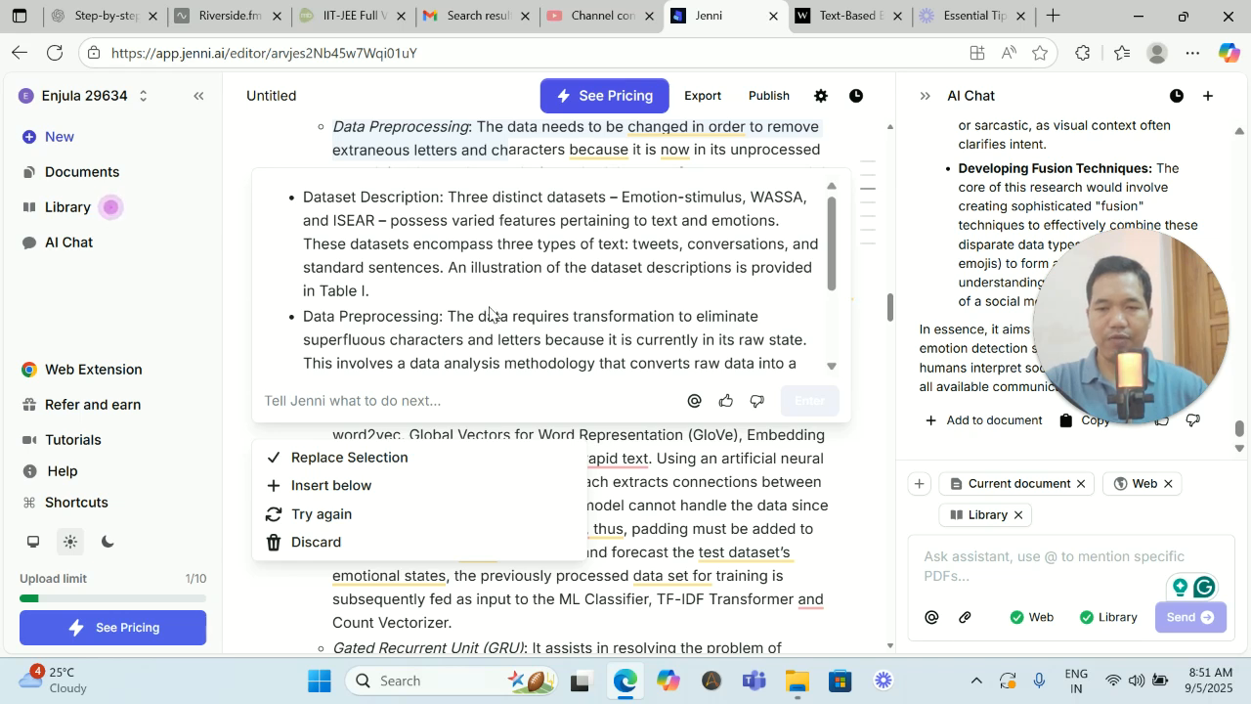
pyautogui.scroll(-2, 491, 313)
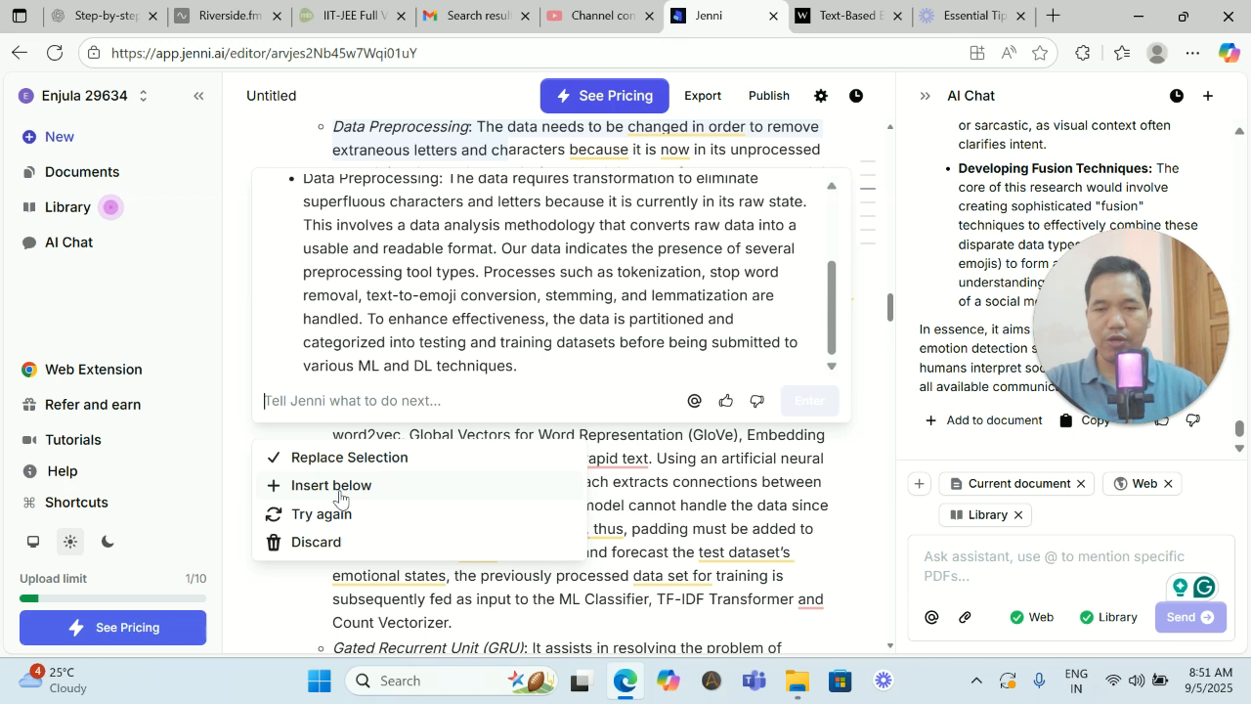
pyautogui.click(353, 458)
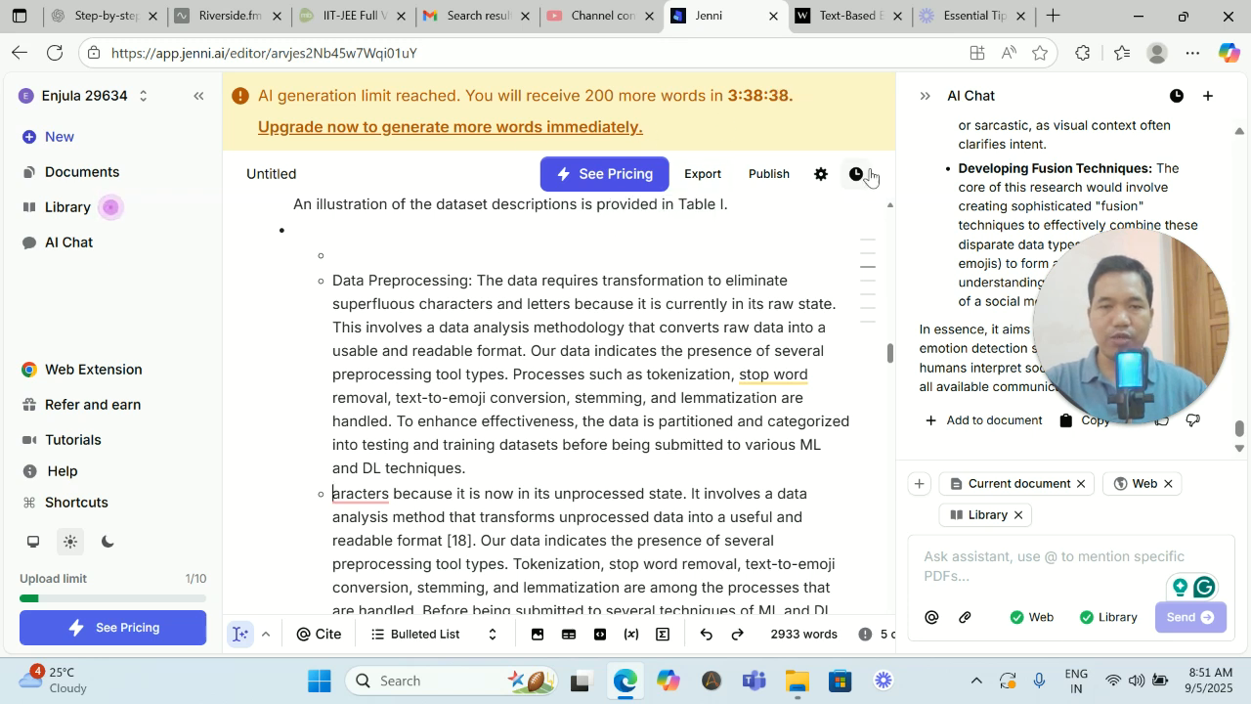
# - View the document's export formats and review the paraphrased bullets in the Methodology section
pyautogui.click(698, 176)
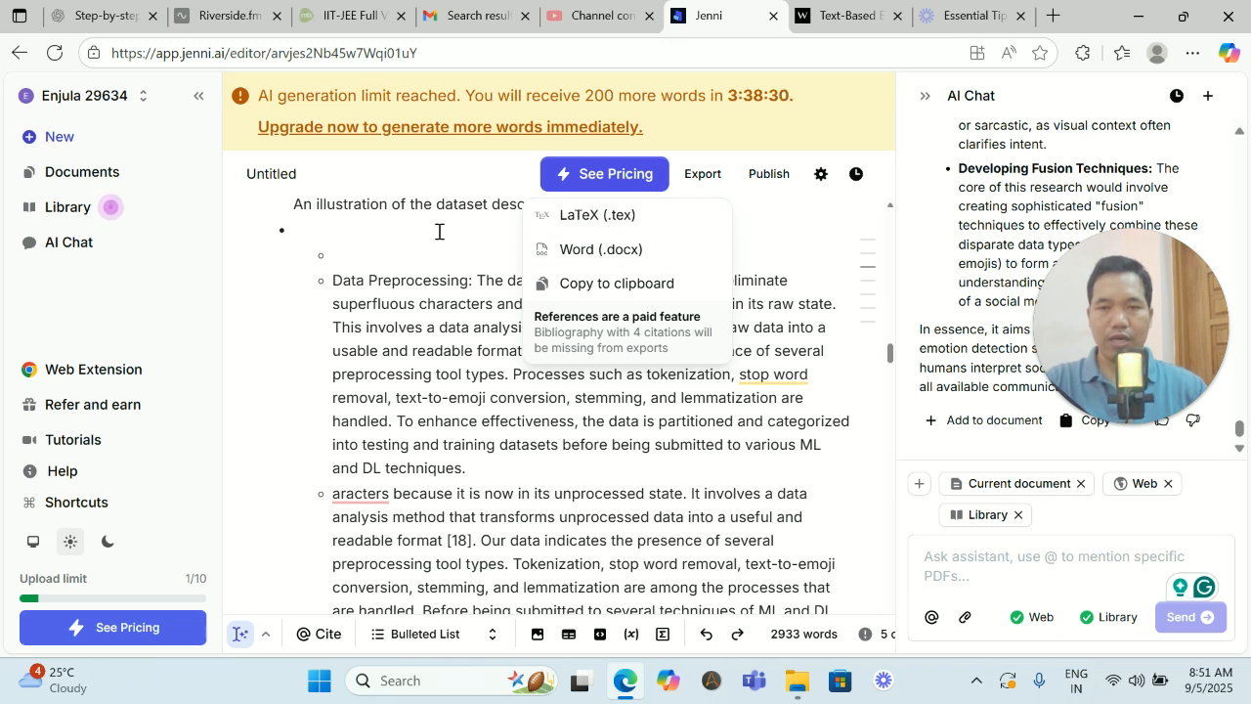
pyautogui.click(916, 154)
pyautogui.scroll(-3, 498, 326)
pyautogui.scroll(6, 498, 325)
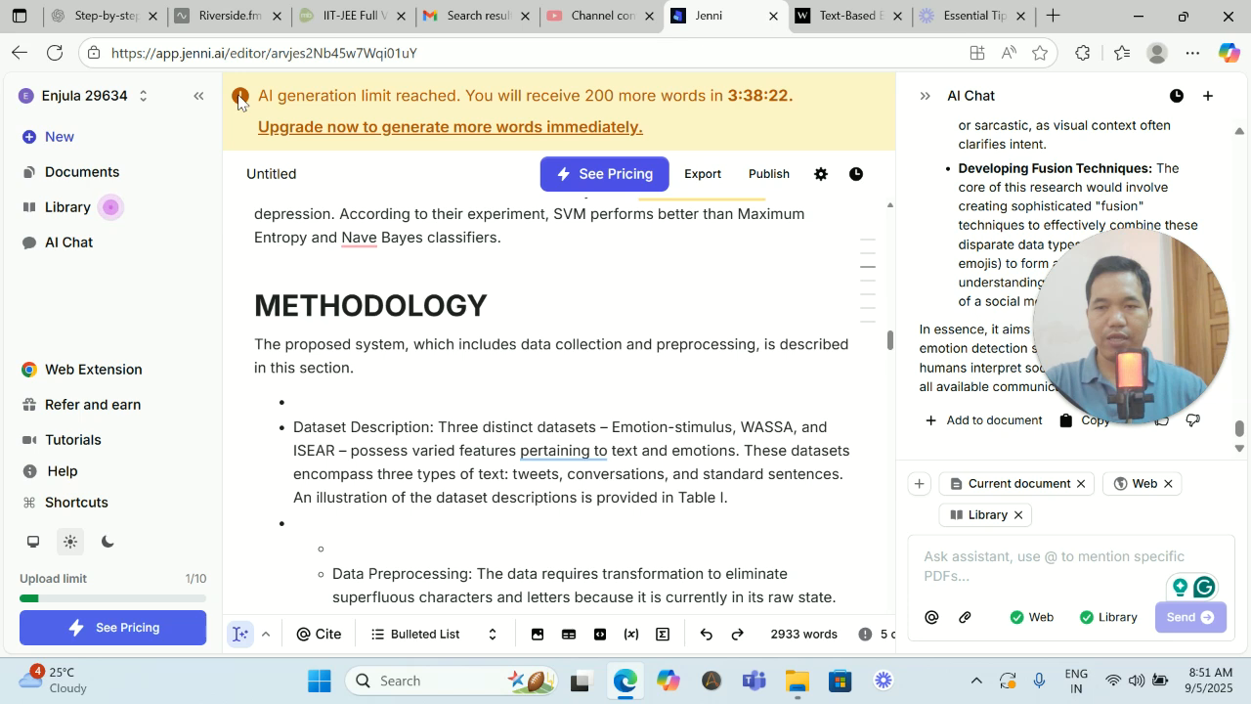
pyautogui.scroll(-3, 491, 378)
pyautogui.scroll(2, 491, 378)
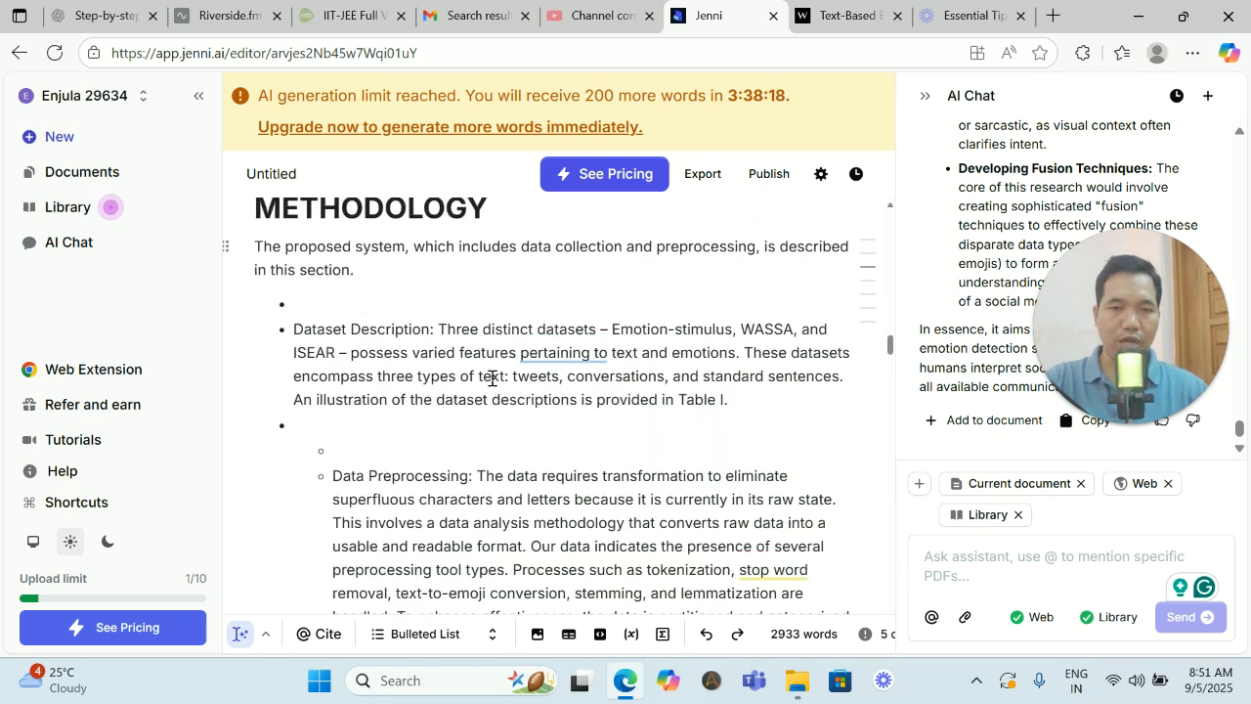
# - Add the Methodology's introductory sentence to the AI chat context and open AI Edit for it
pyautogui.rightClick(326, 303)
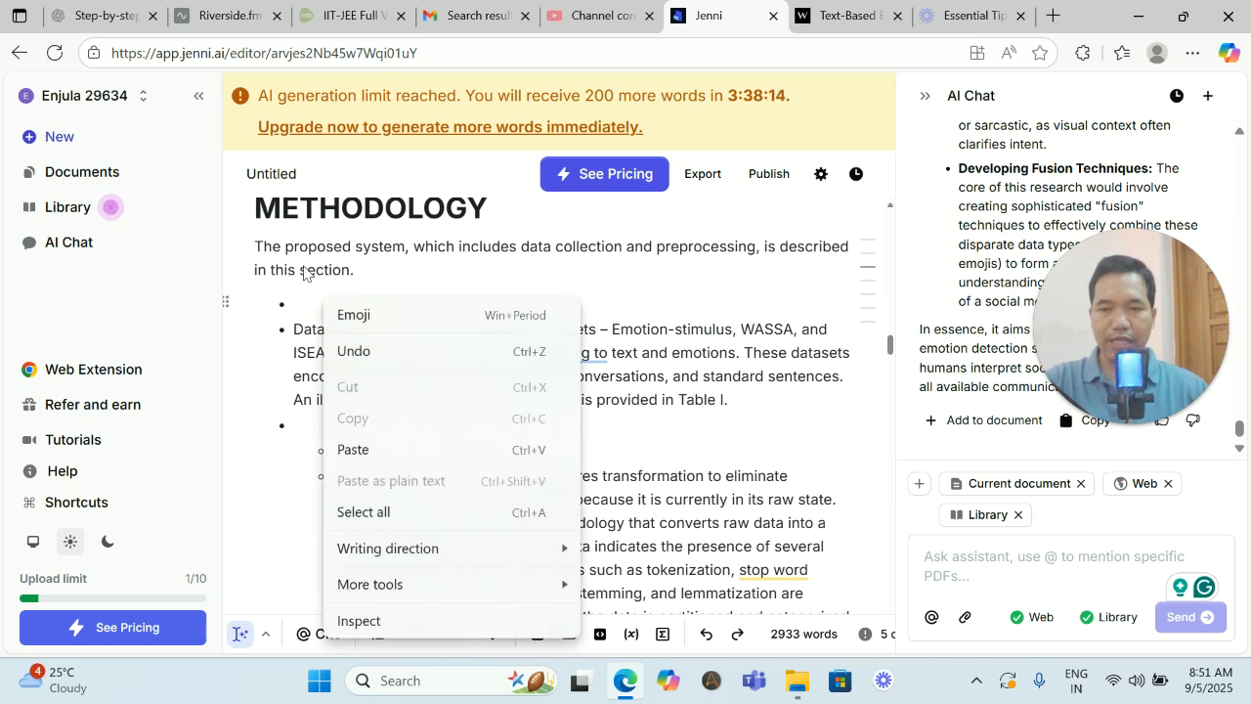
pyautogui.moveTo(255, 242); pyautogui.dragTo(361, 270)
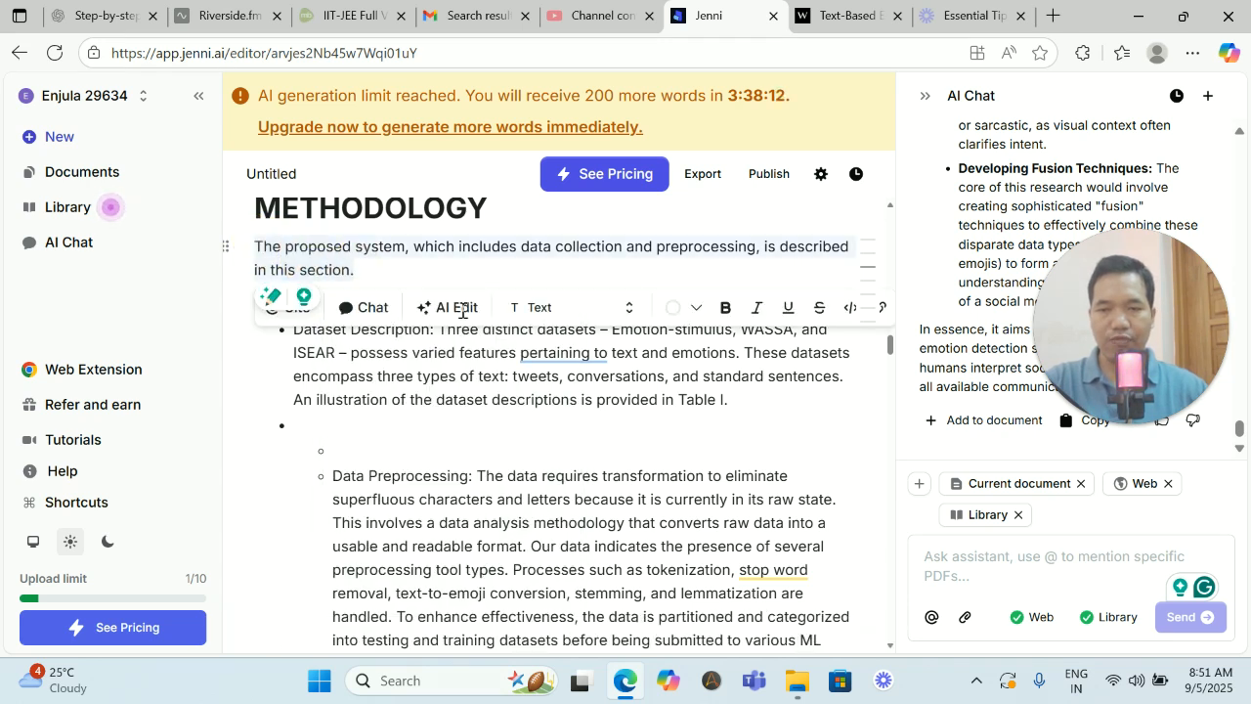
pyautogui.click(358, 309)
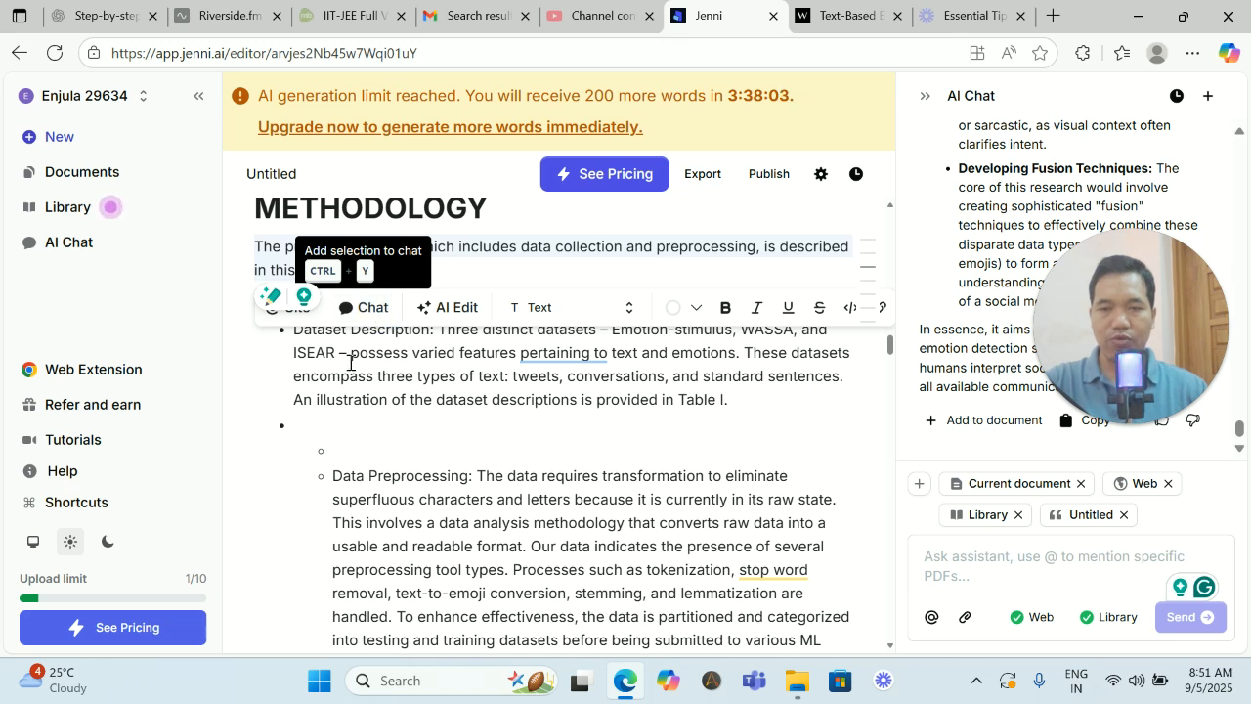
pyautogui.click(463, 309)
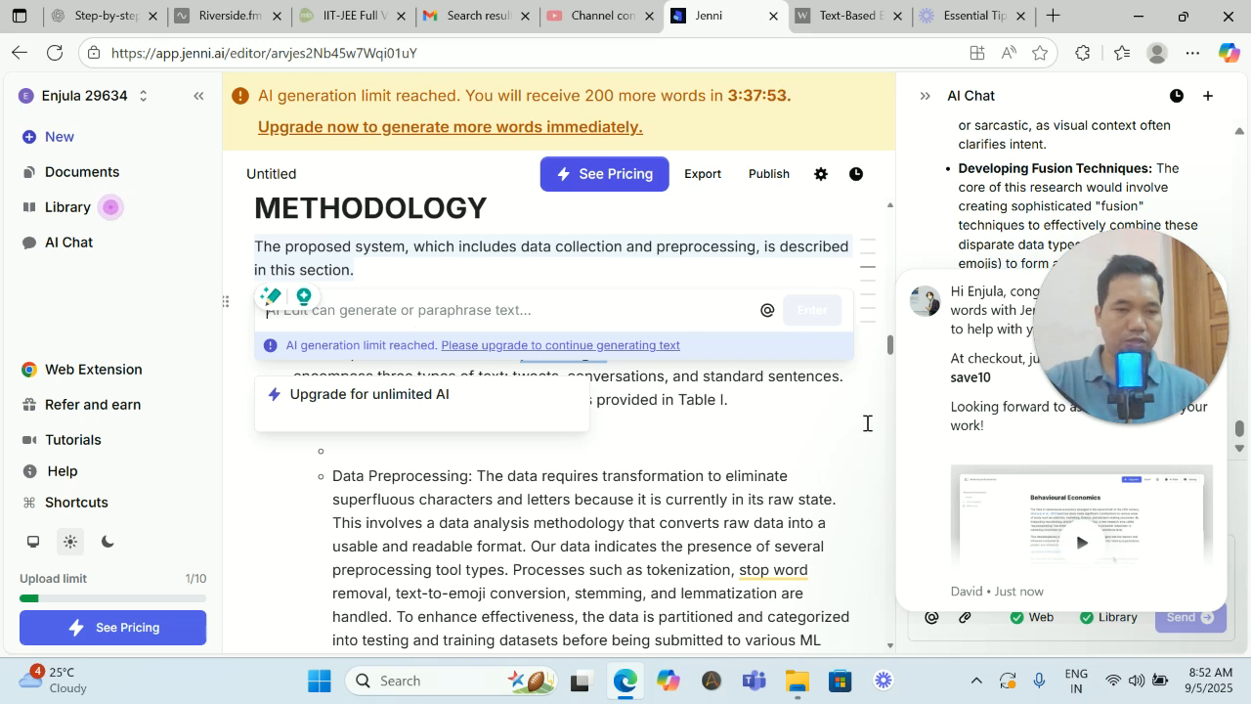
# - Reply to the 10% coupon message with "What is the research gap?" and close the conversation
pyautogui.scroll(-6, 805, 380)
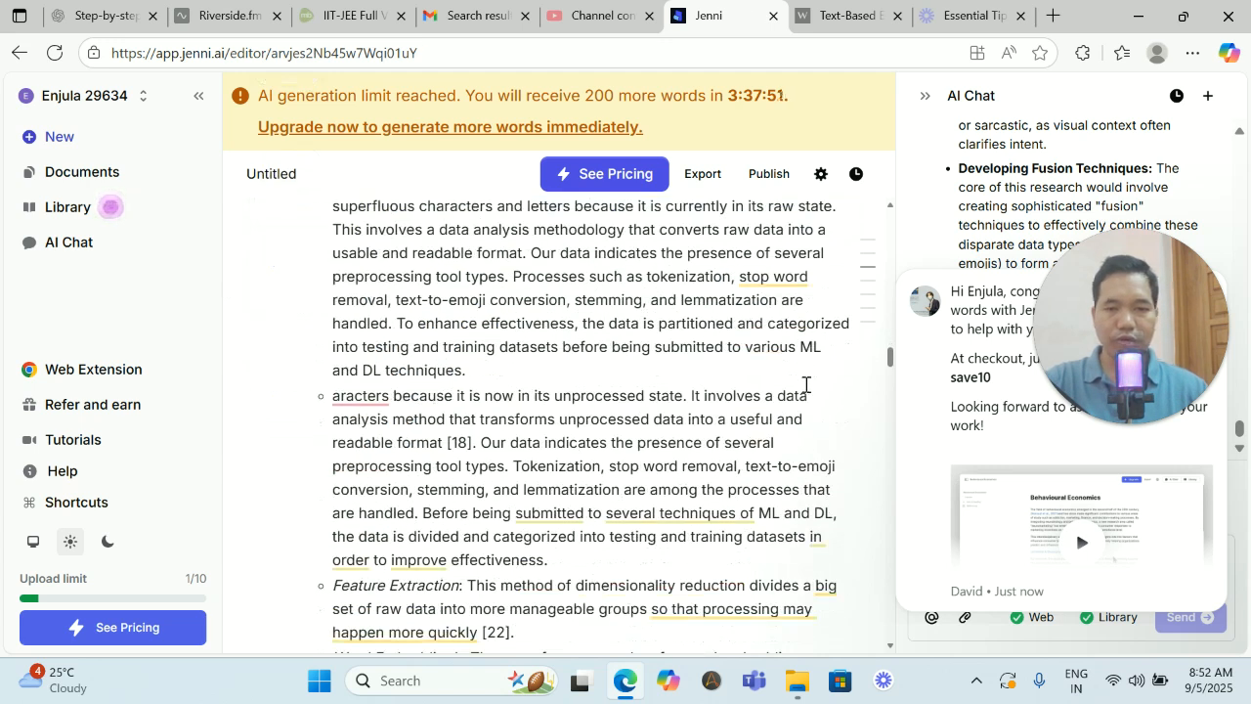
pyautogui.scroll(-2, 805, 392)
pyautogui.scroll(2, 805, 393)
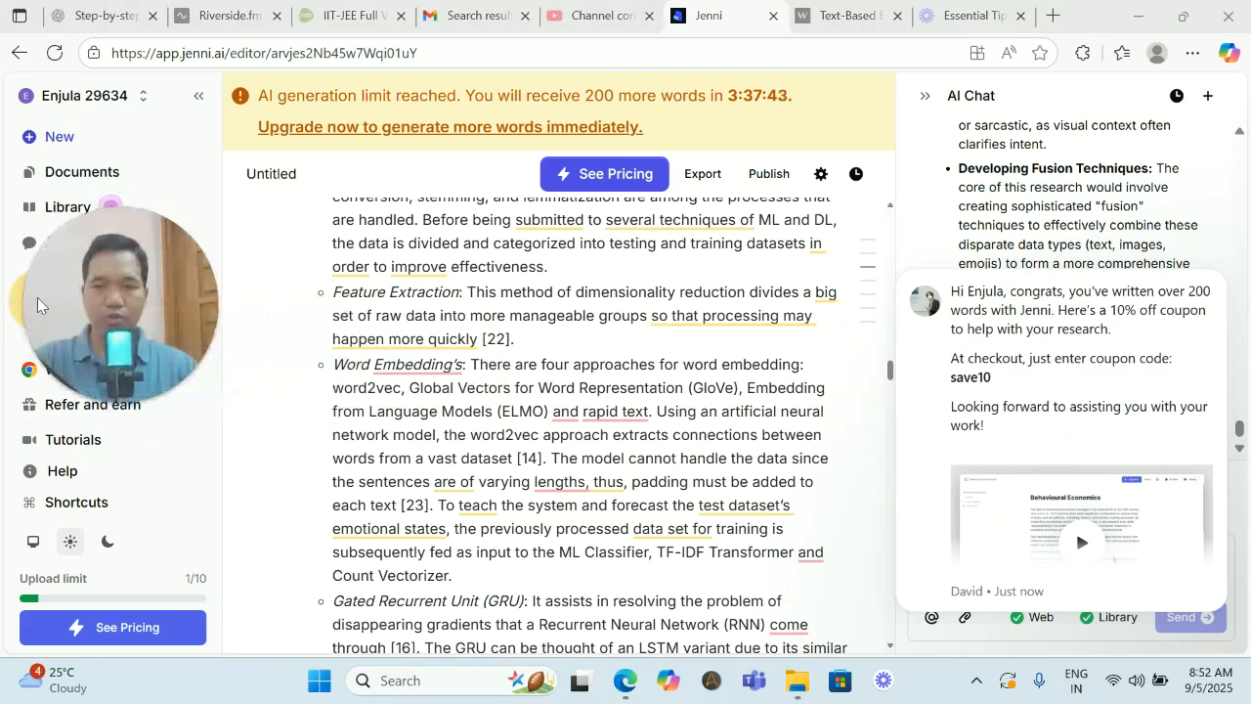
pyautogui.scroll(-2, 1133, 391)
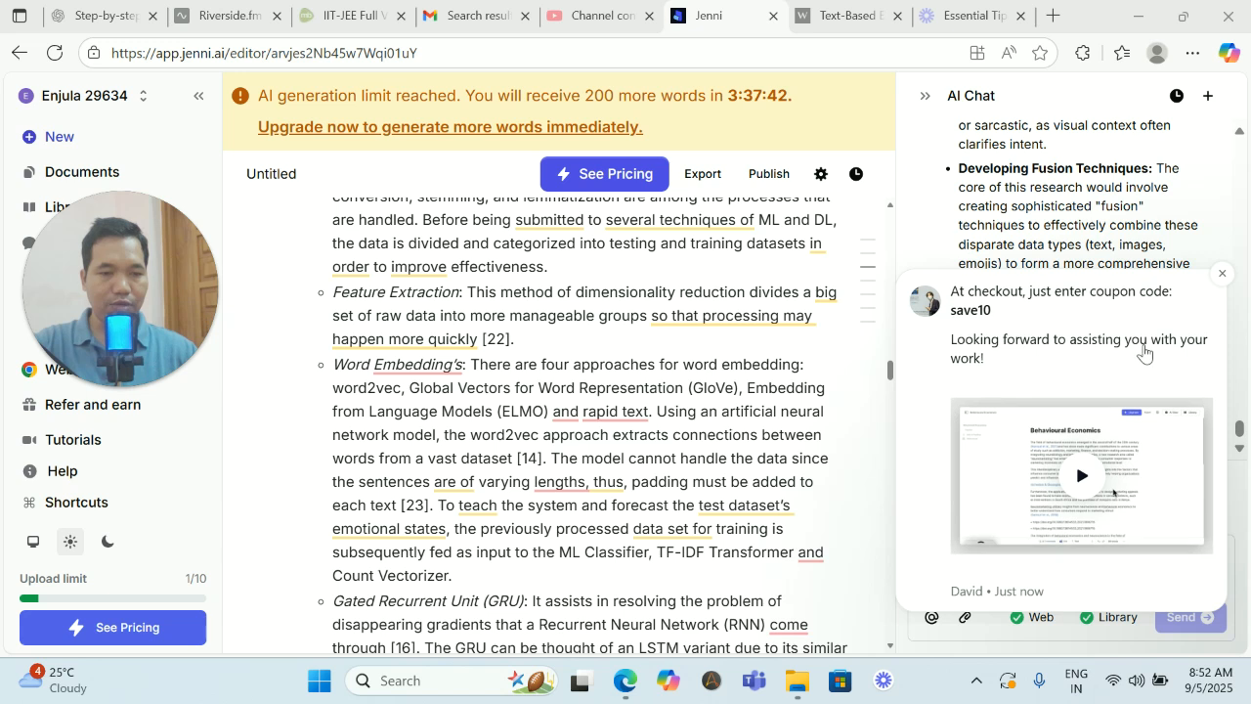
pyautogui.click(975, 590)
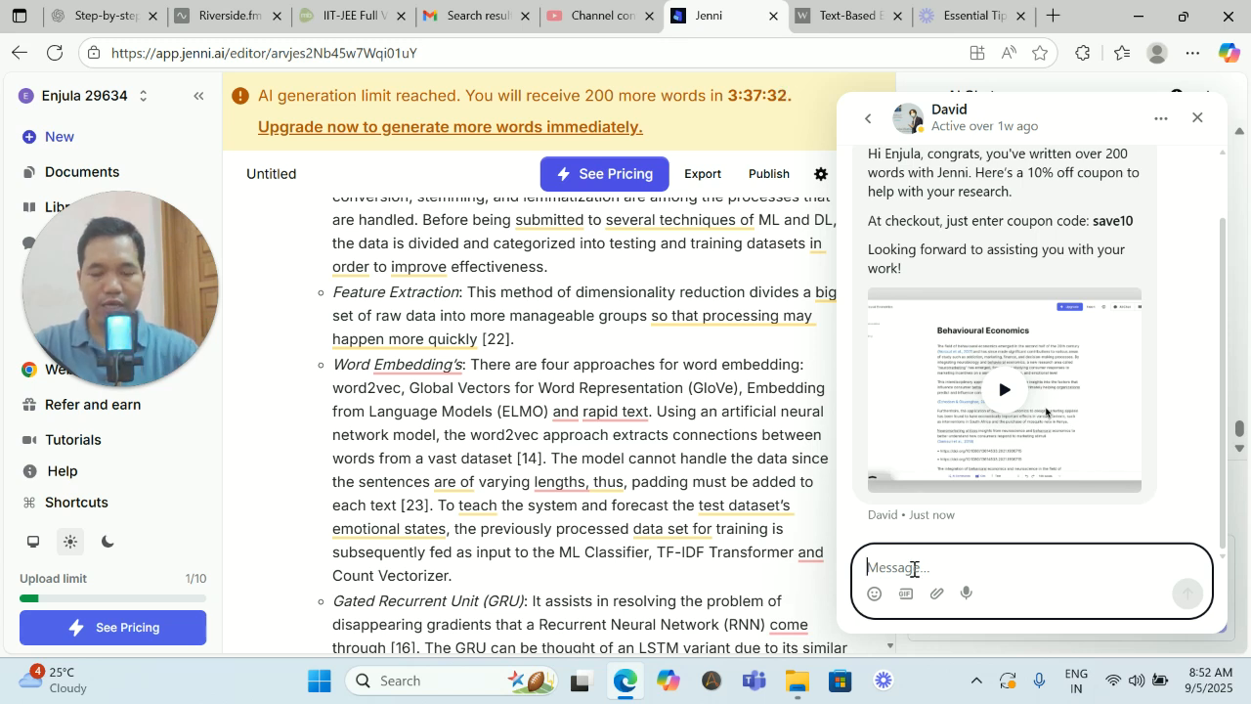
pyautogui.write('What is the')
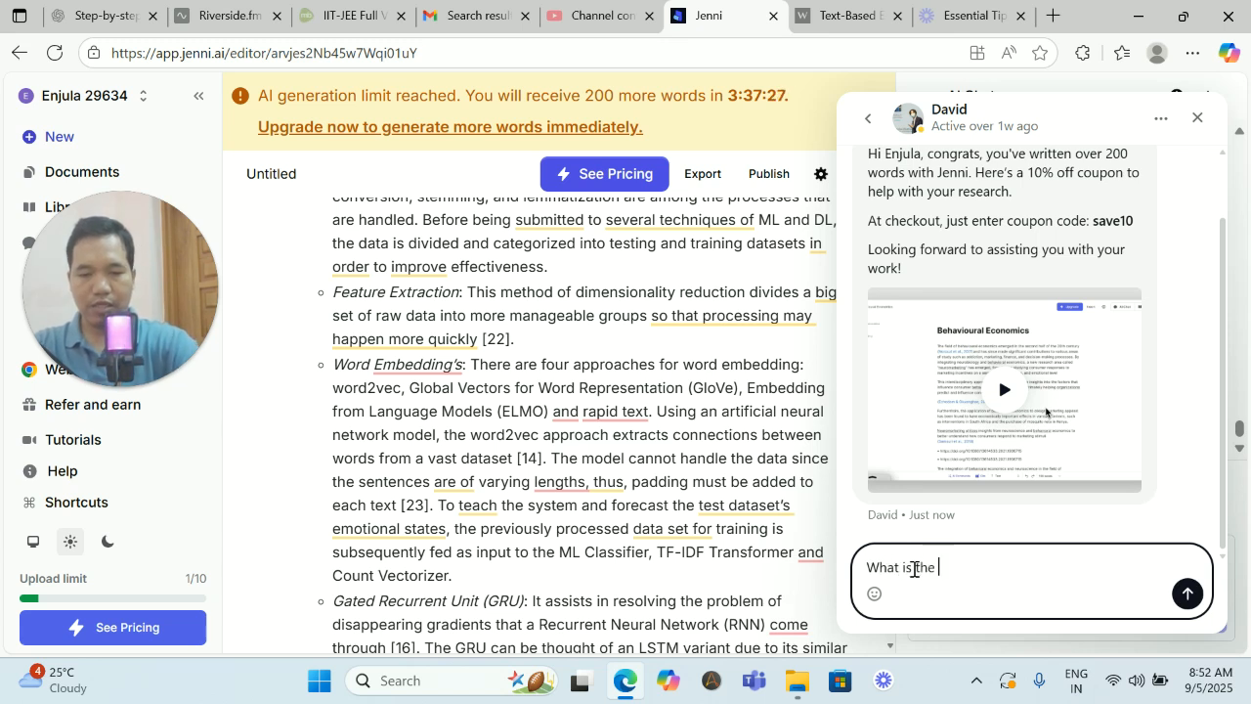
pyautogui.write(' research gap?')
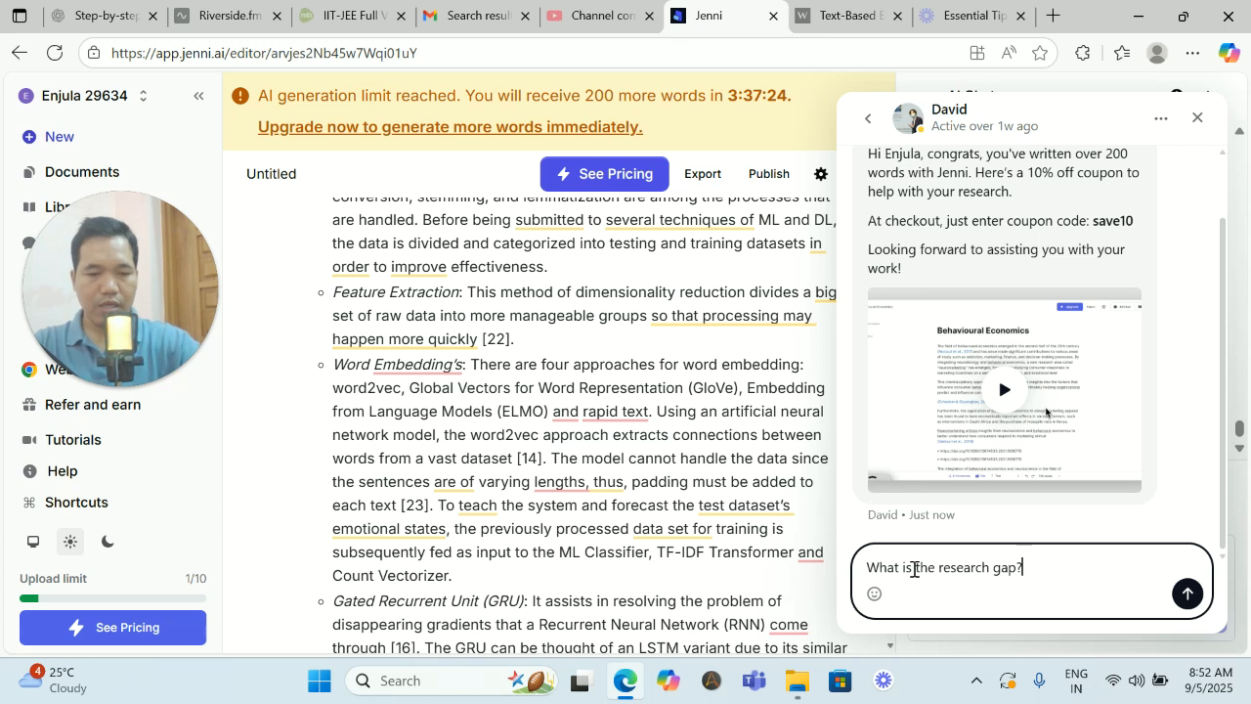
pyautogui.hotkey('shift', 'Return')
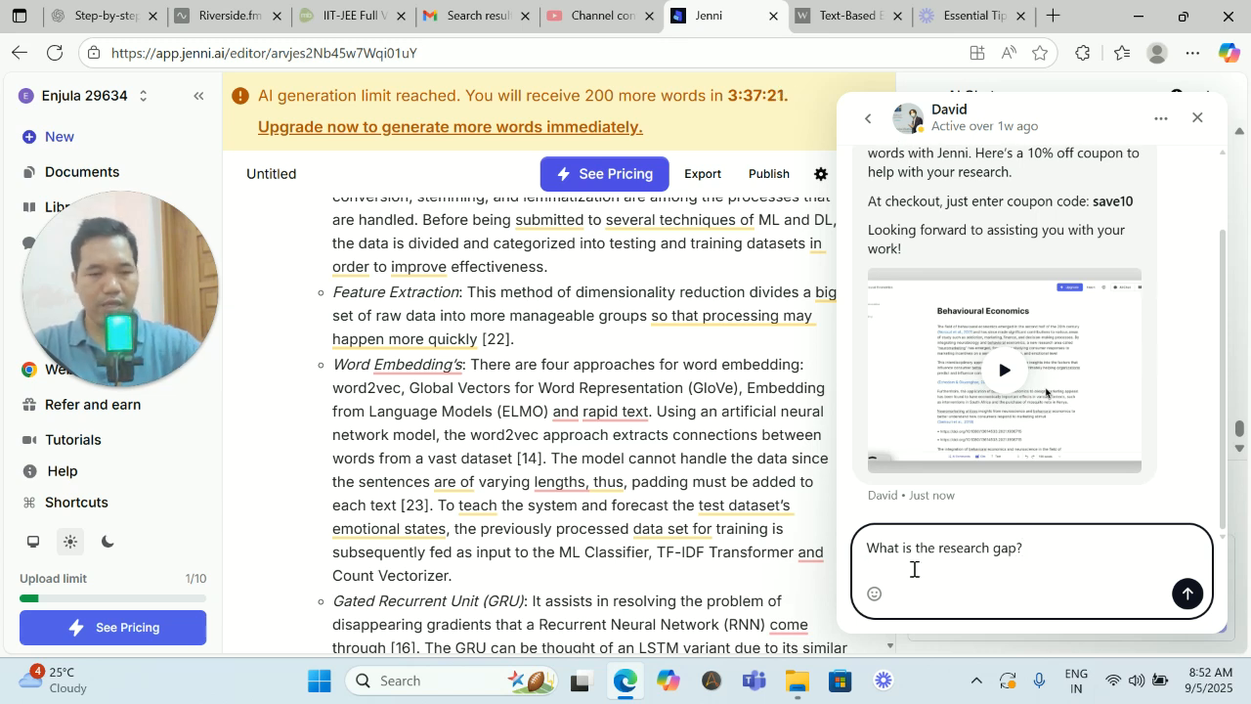
pyautogui.click(1187, 593)
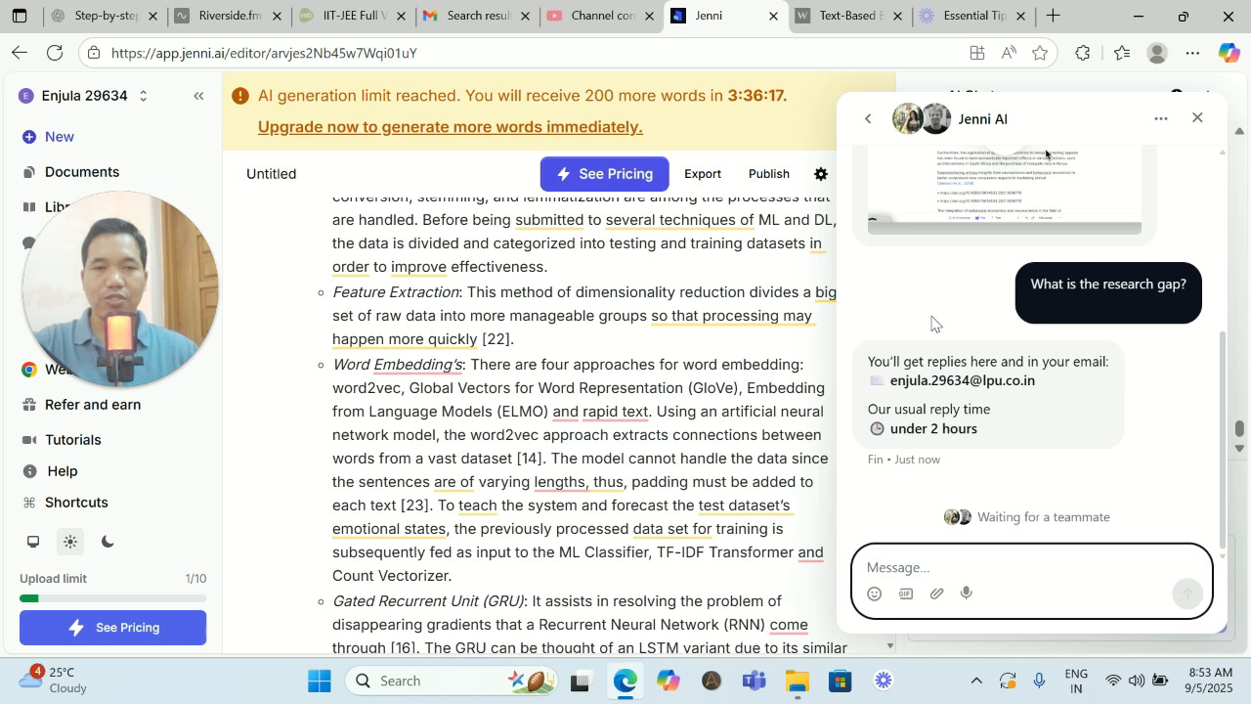
pyautogui.click(1197, 117)
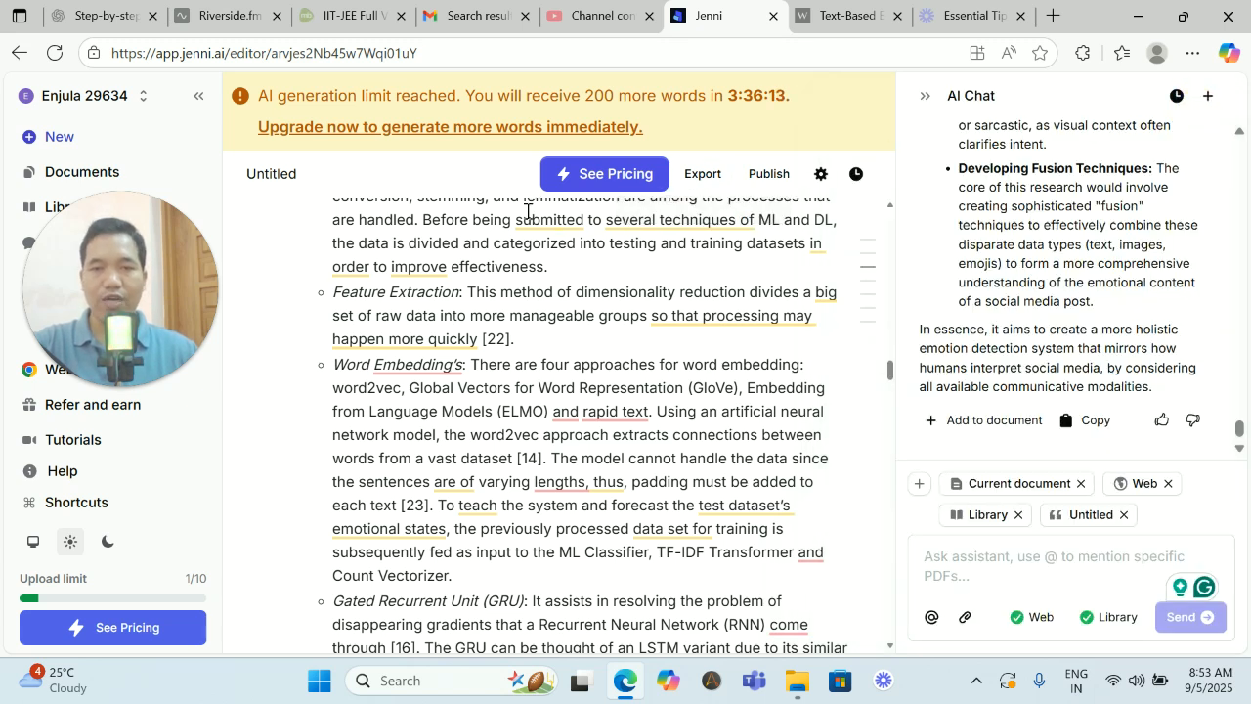
pyautogui.click(855, 175)
pyautogui.click(1032, 124)
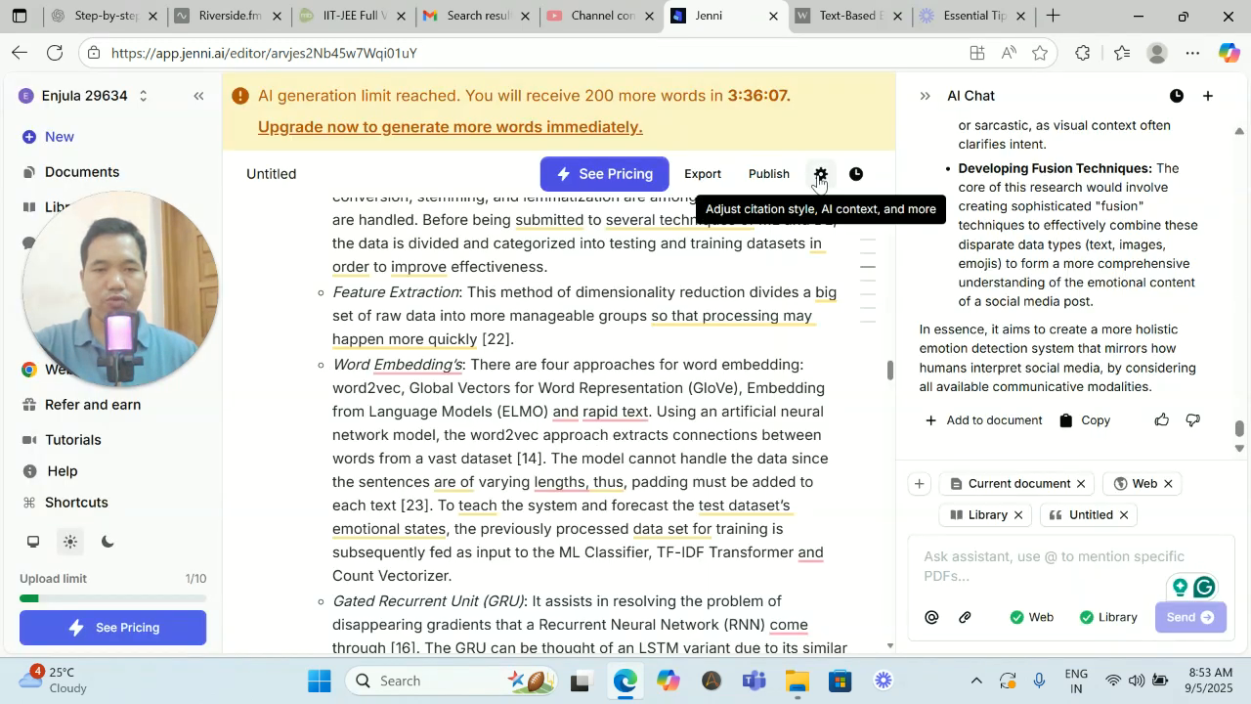
pyautogui.scroll(-5, 709, 326)
pyautogui.scroll(10, 709, 326)
pyautogui.scroll(15, 709, 327)
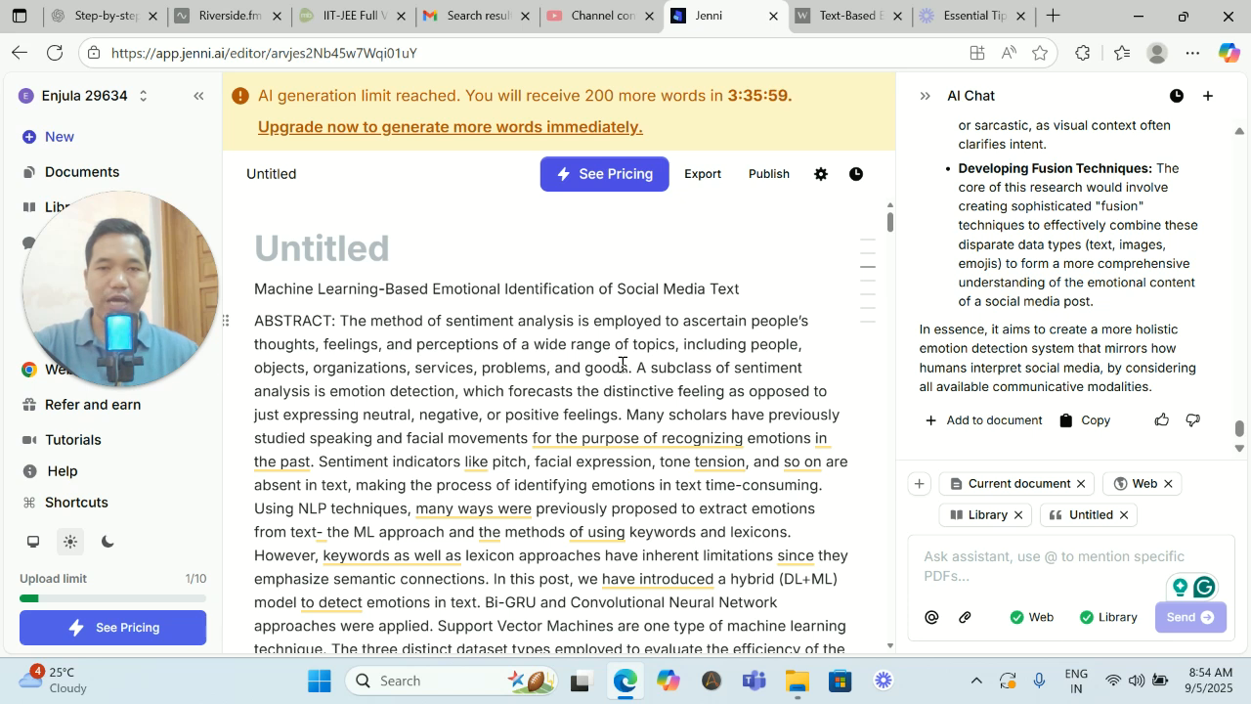
pyautogui.moveTo(144, 269); pyautogui.dragTo(115, 310)
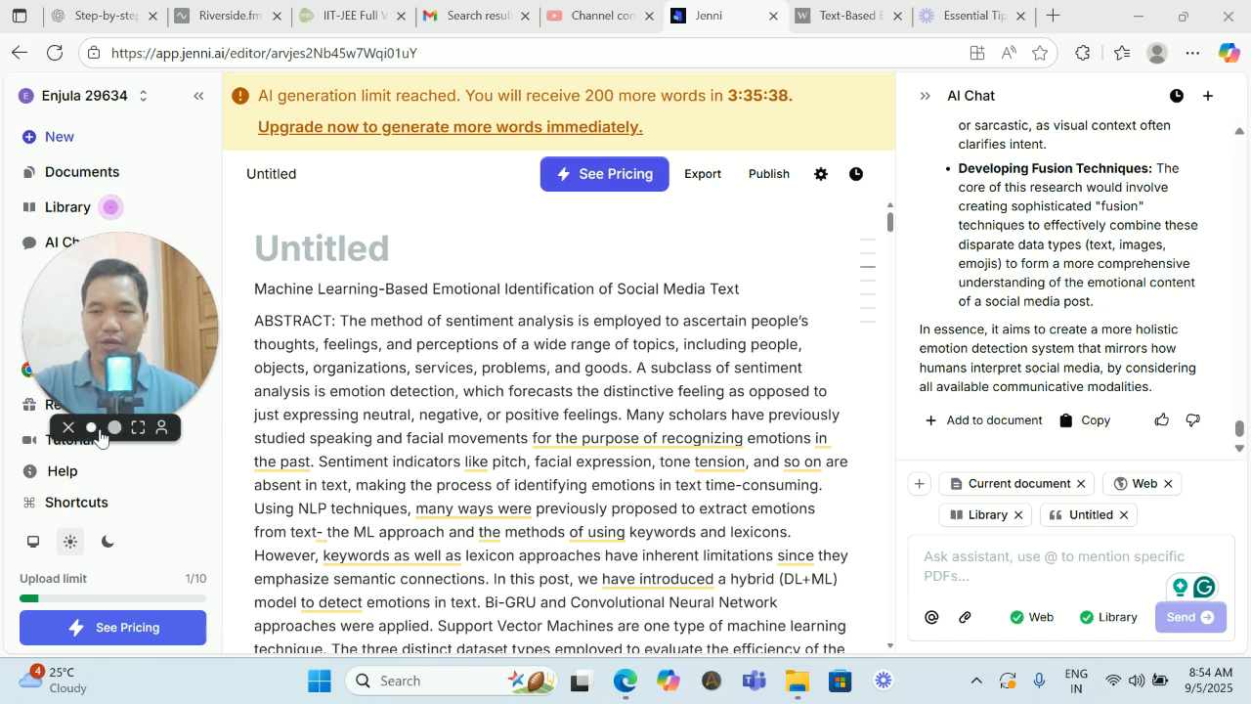
pyautogui.click(115, 426)
pyautogui.moveTo(268, 307); pyautogui.dragTo(659, 309)
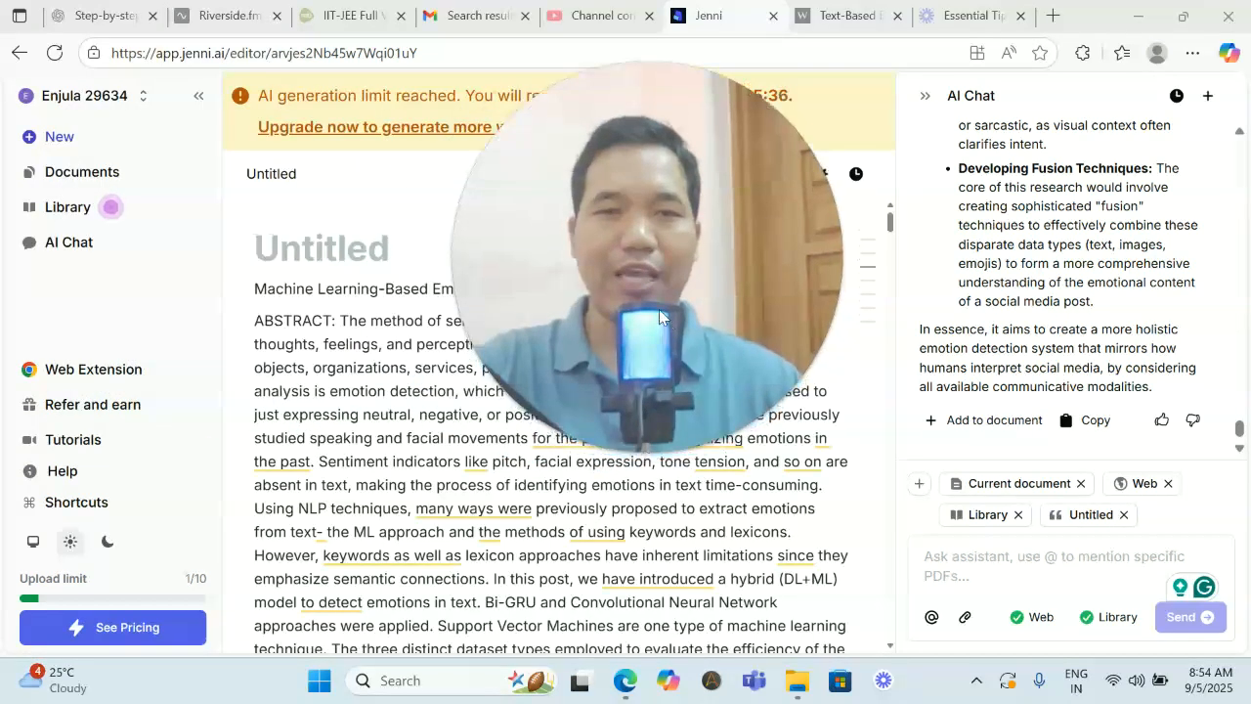